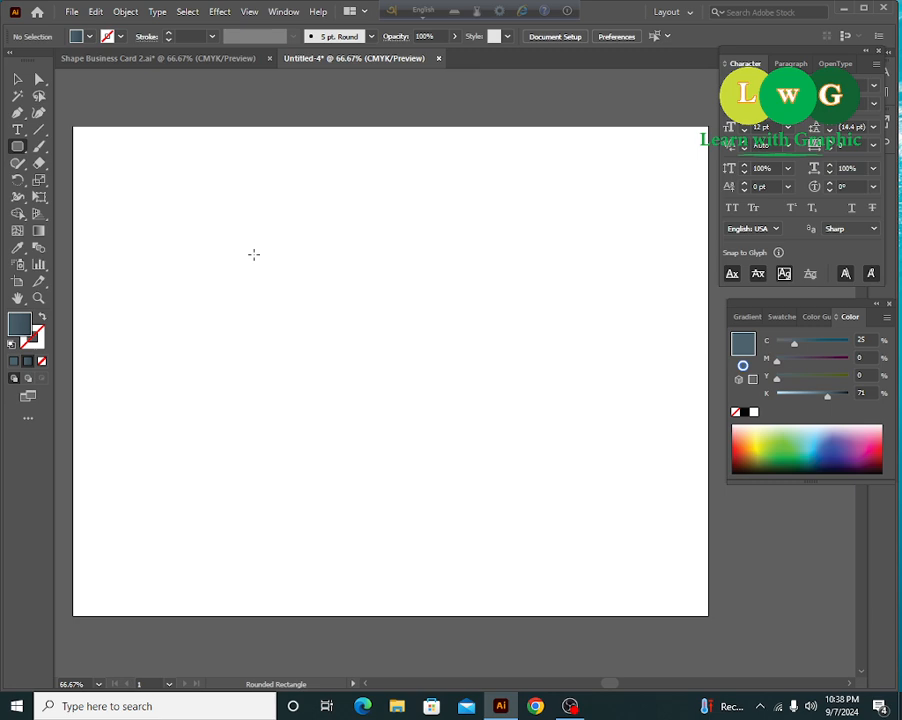
- Draw a 3.5 × 2 in slate rounded rectangle on the blank artboard
{"action": "left_click", "coordinate": [254, 254]}
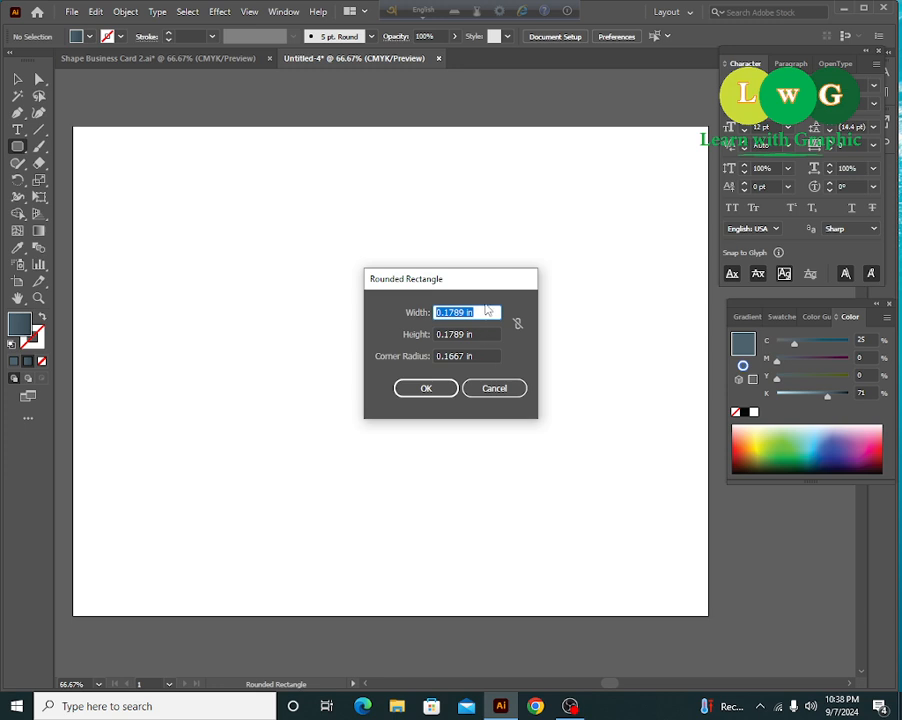
{"action": "type", "text": "3.5"}
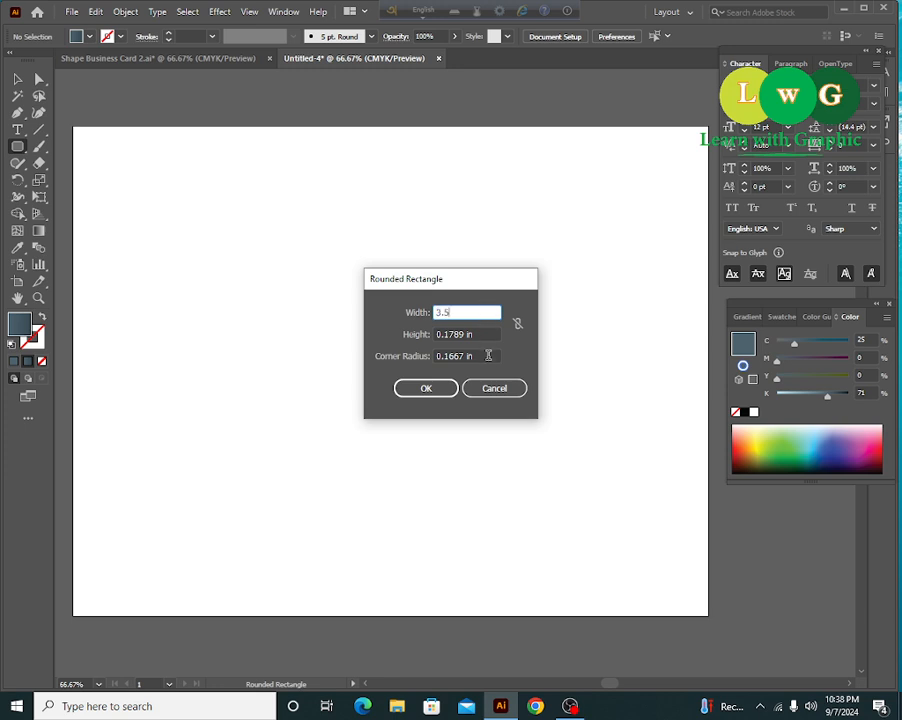
{"action": "key", "text": "Tab"}
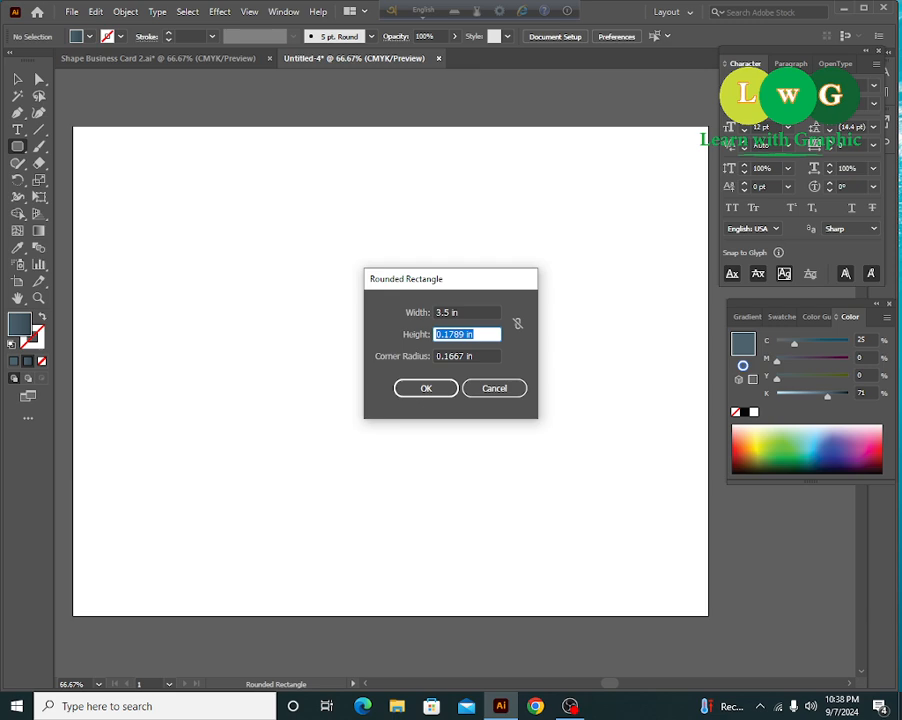
{"action": "type", "text": "2"}
{"action": "key", "text": "Return"}
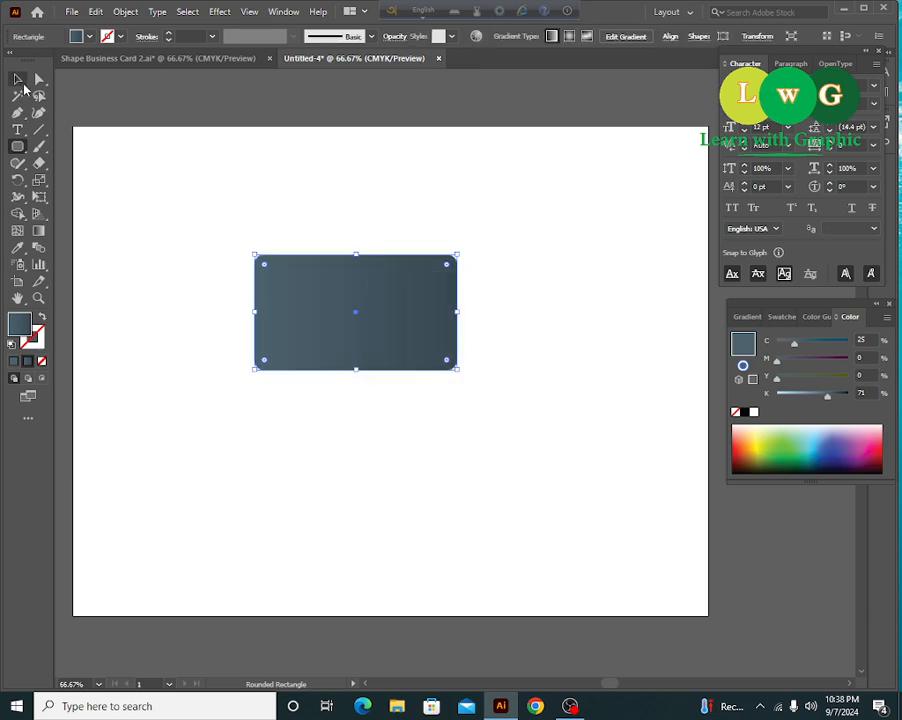
{"action": "left_click", "coordinate": [17, 78]}
- Zoom to 150% and pan so the card fills the view, then select the rectangle
{"action": "left_click", "coordinate": [386, 483]}
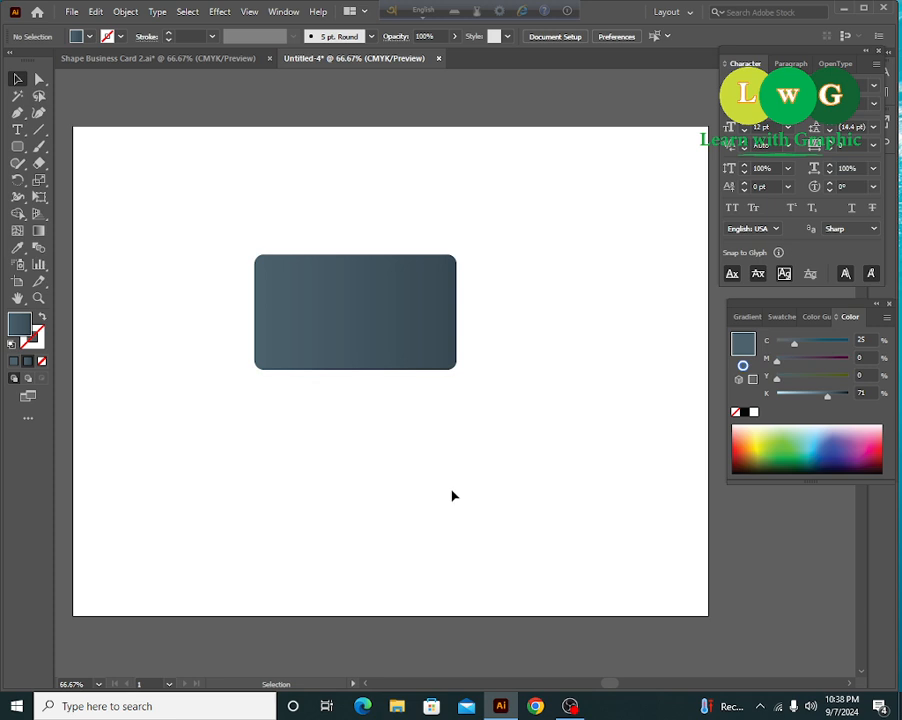
{"action": "key", "text": "ctrl+equal"}
{"action": "key", "text": "ctrl+equal"}
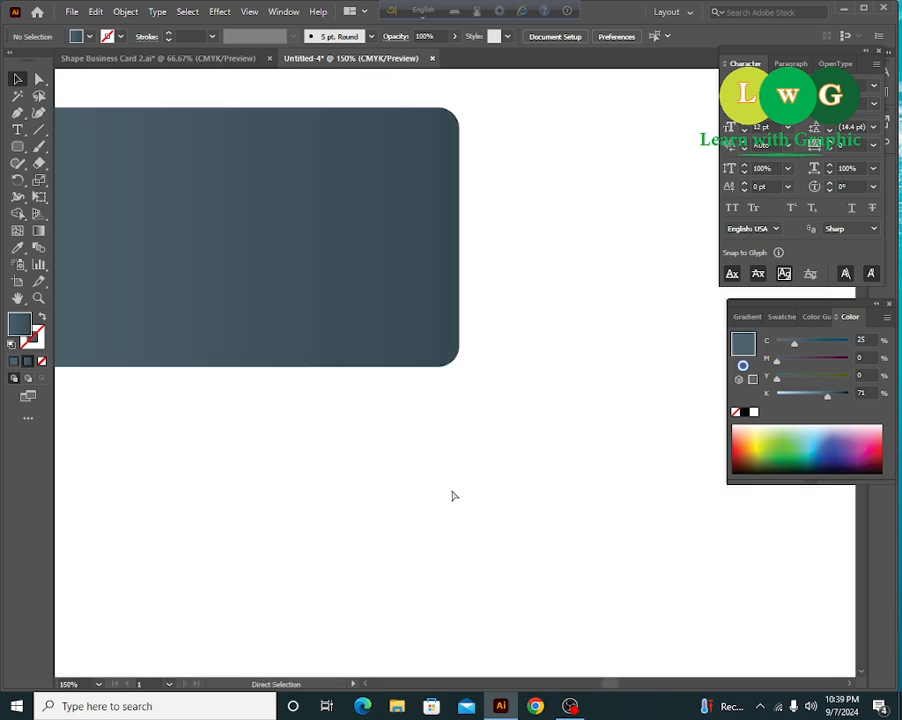
{"action": "left_click_drag", "start_coordinate": [414, 512], "coordinate": [541, 503]}
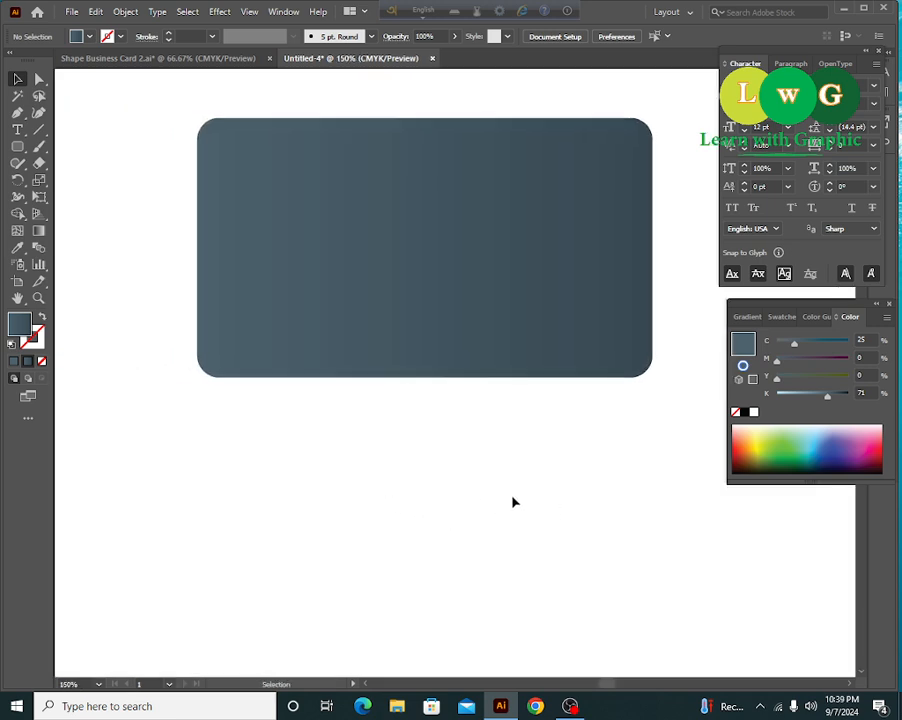
{"action": "left_click", "coordinate": [505, 320]}
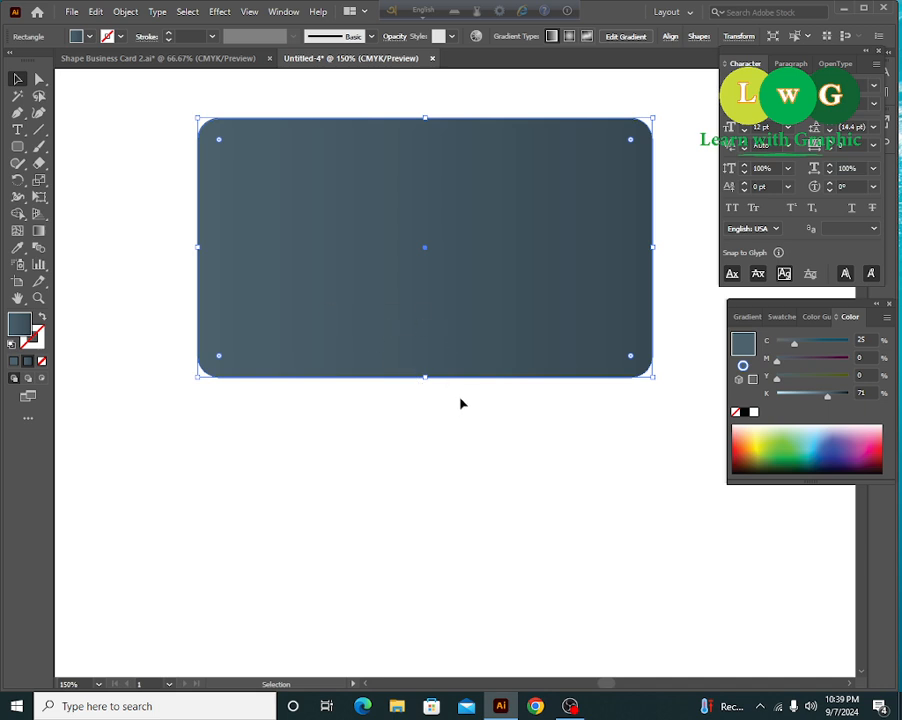
{"action": "key", "text": "a"}
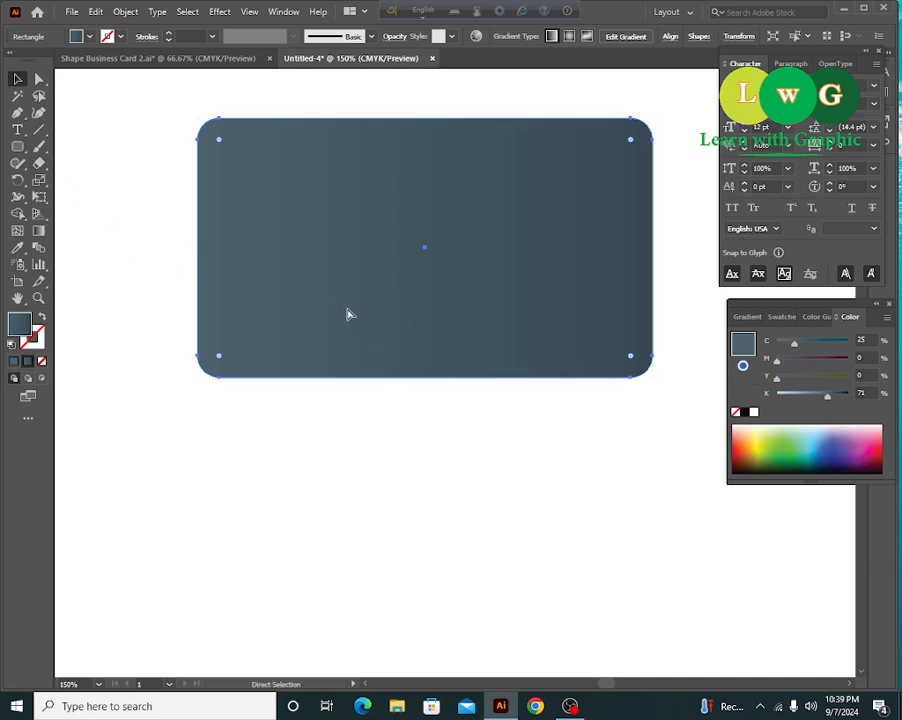
{"action": "key", "text": "v"}
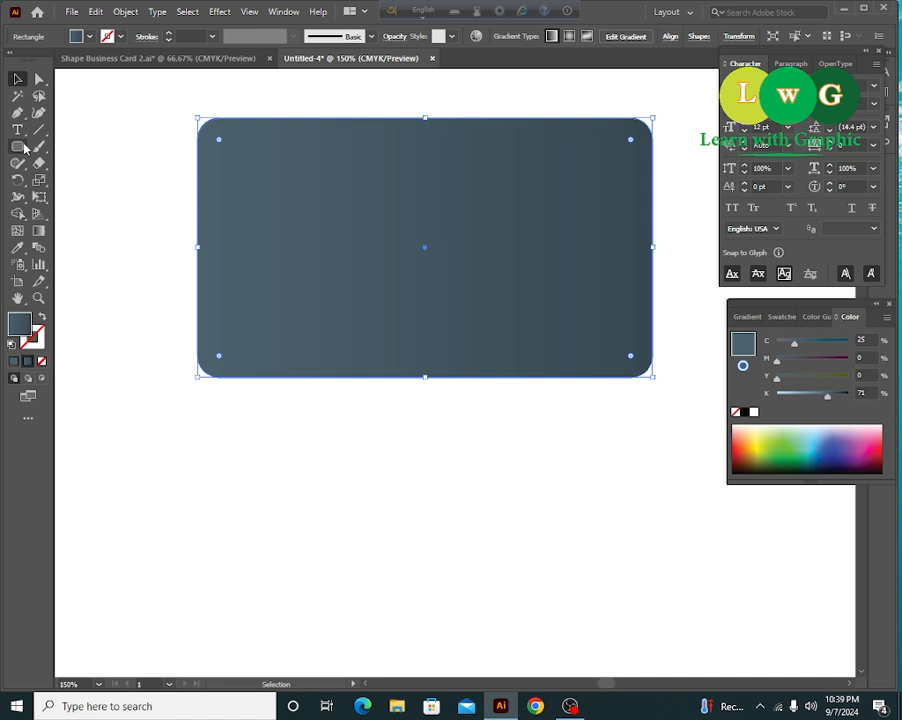
{"action": "left_click", "coordinate": [38, 130]}
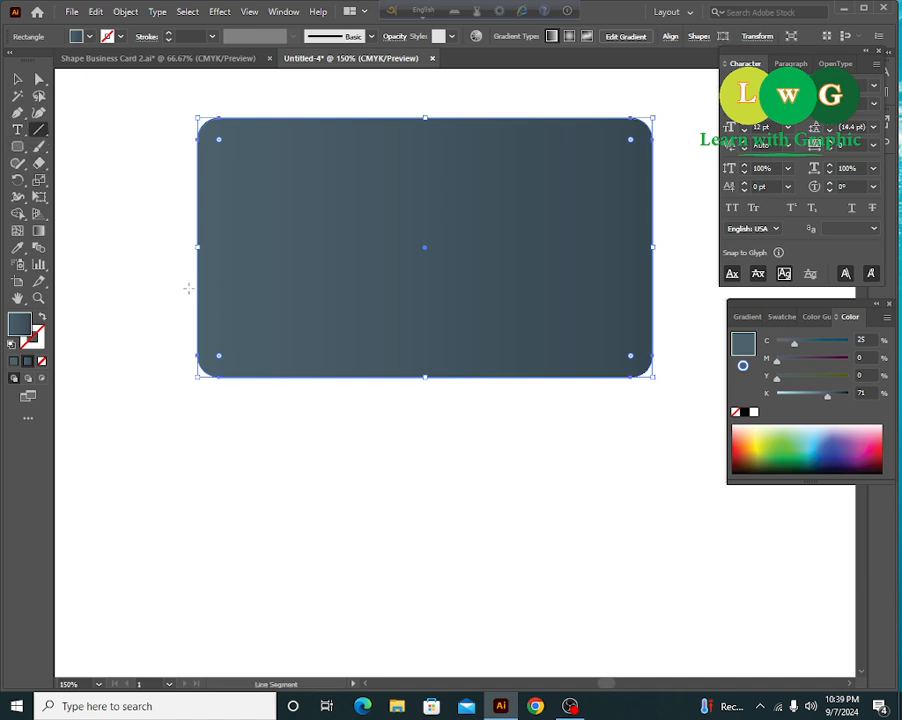
- Draw a horizontal line across the card and split the card along it with Shape Builder
{"action": "left_click_drag", "start_coordinate": [183, 287], "coordinate": [690, 302]}
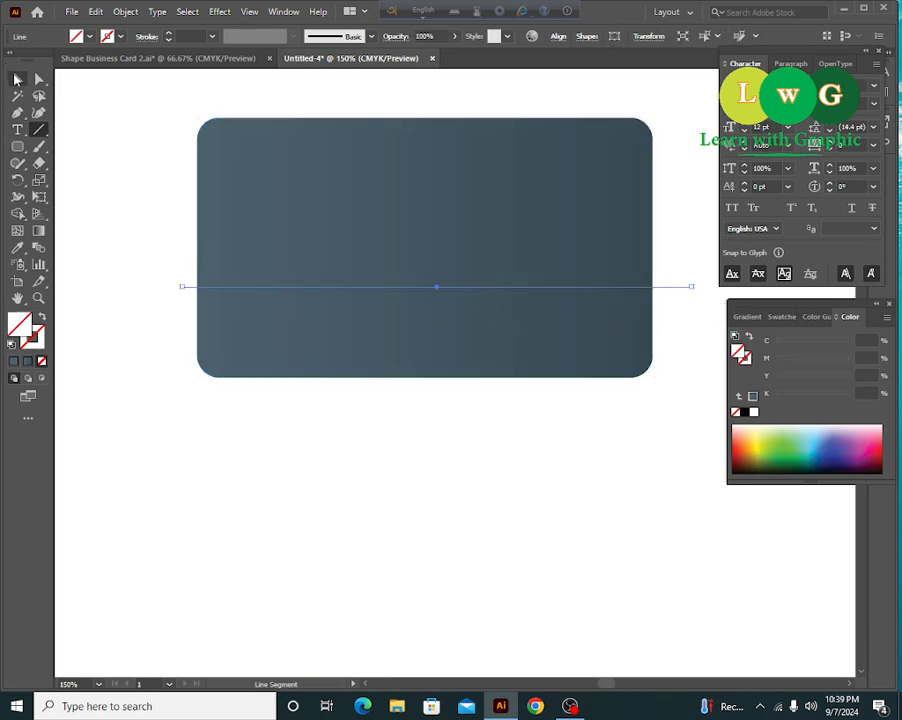
{"action": "left_click", "coordinate": [17, 78]}
{"action": "left_click", "coordinate": [265, 366], "text": "shift"}
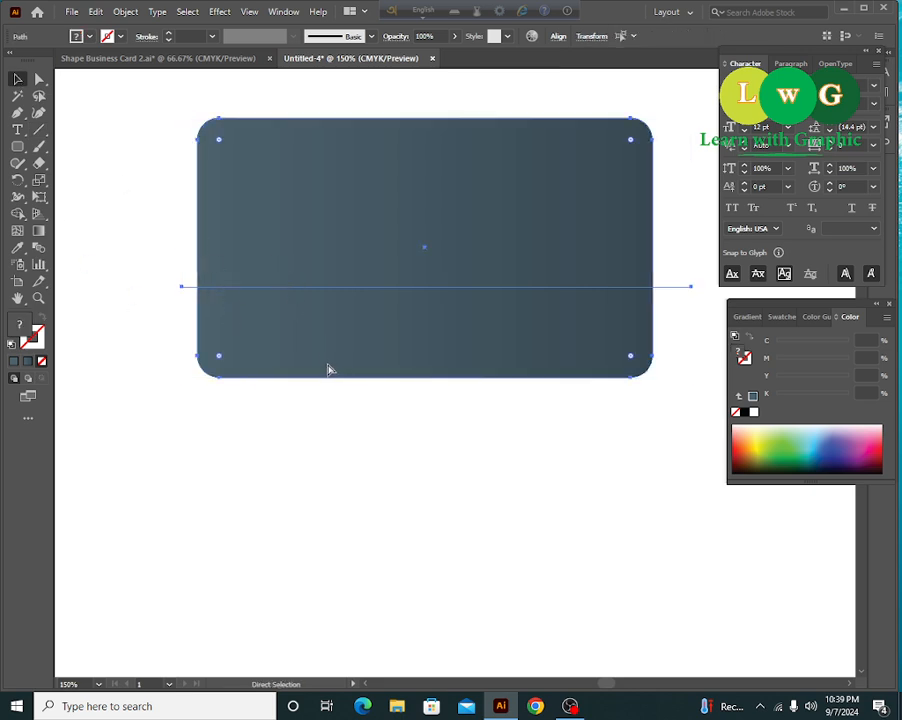
{"action": "left_click", "coordinate": [17, 213]}
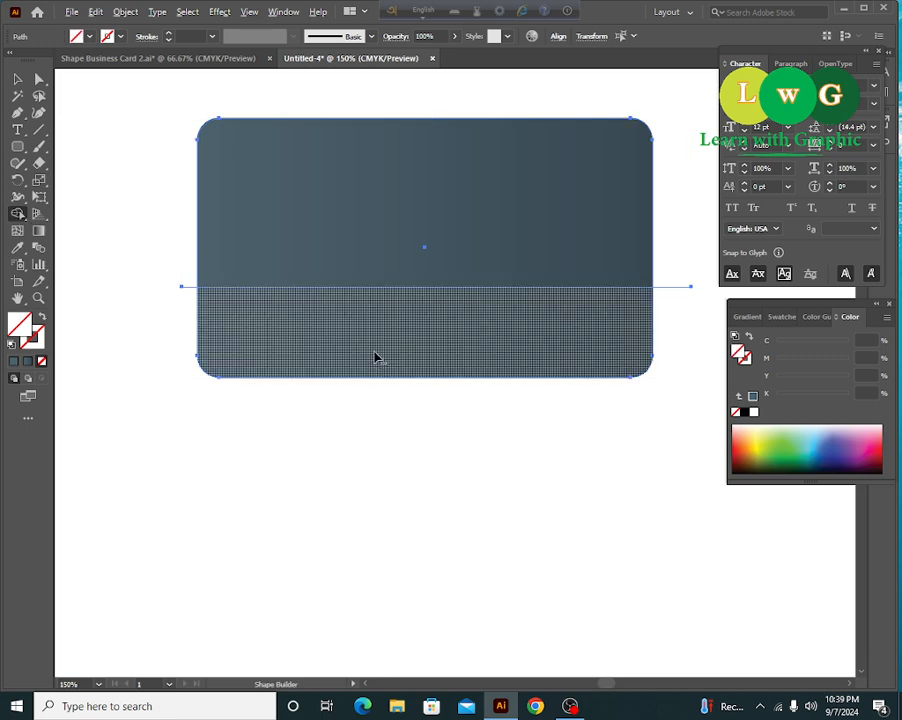
{"action": "left_click", "coordinate": [374, 355]}
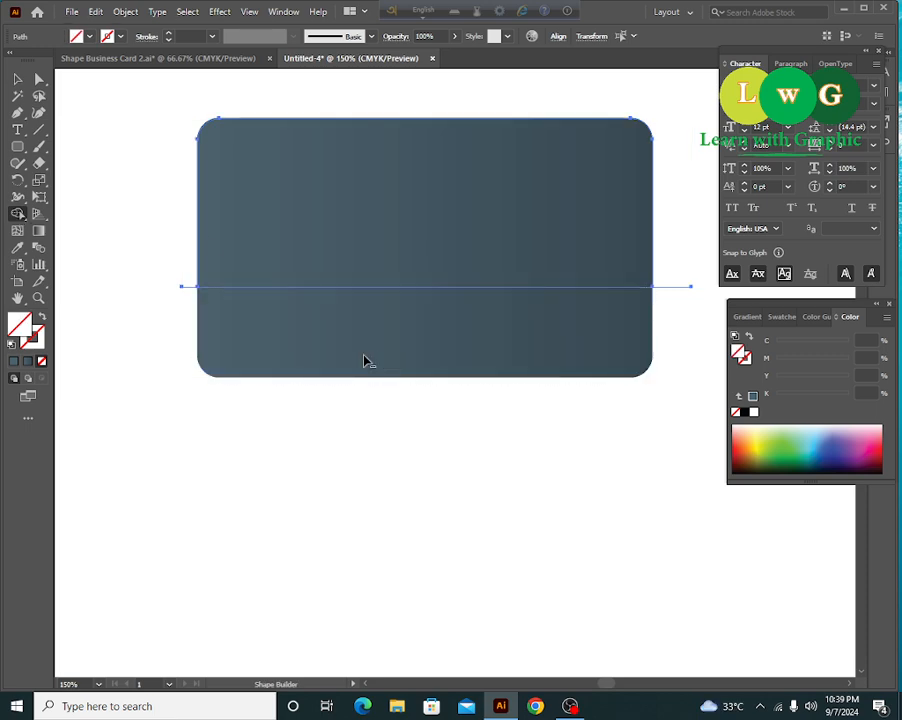
- Remove the fill from the full card shape under the top piece
{"action": "key", "text": "v"}
{"action": "left_click", "coordinate": [240, 127]}
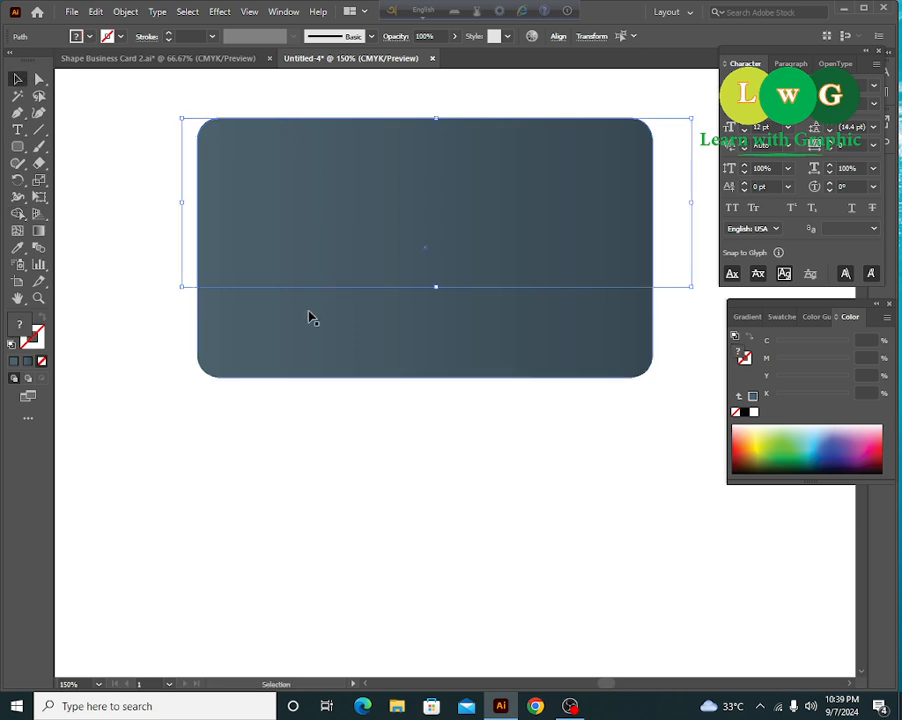
{"action": "left_click", "coordinate": [310, 322]}
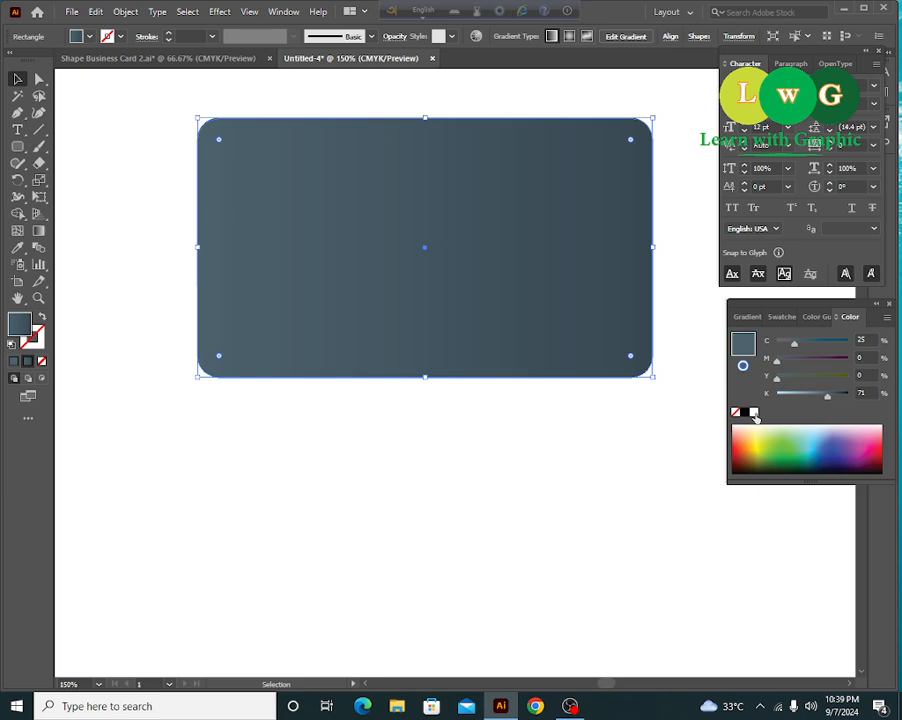
{"action": "left_click", "coordinate": [41, 361]}
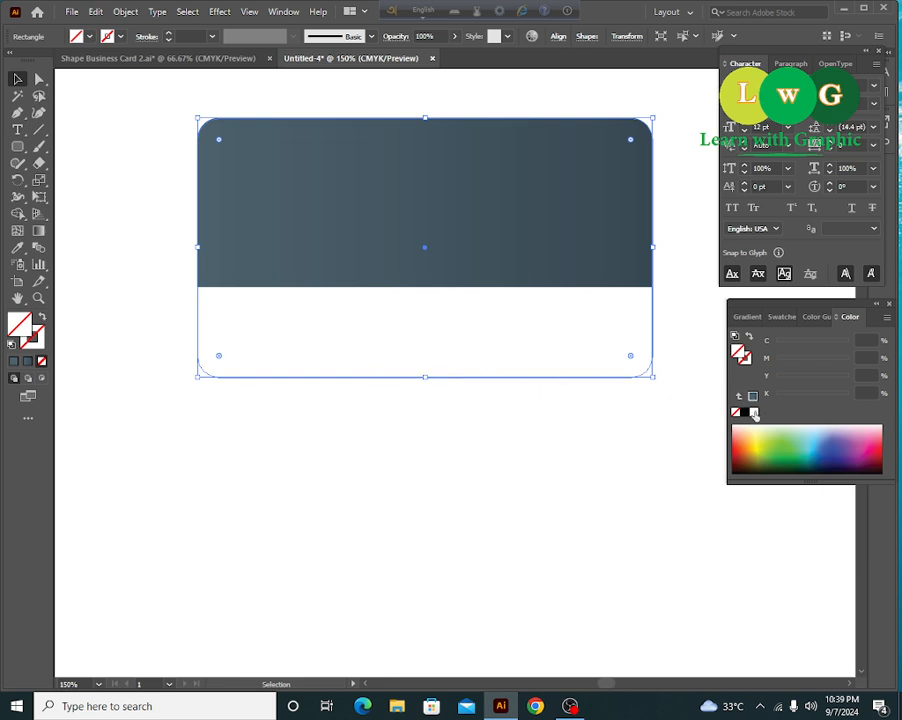
- Give the card shape a white fill and a thin black outline
{"action": "left_click", "coordinate": [754, 412]}
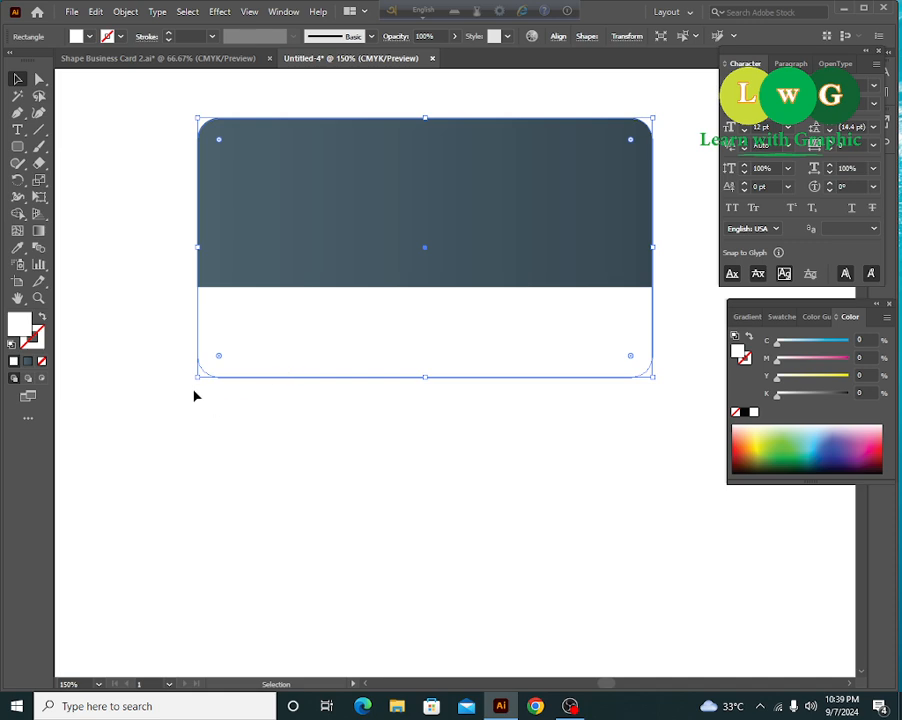
{"action": "left_click", "coordinate": [40, 341]}
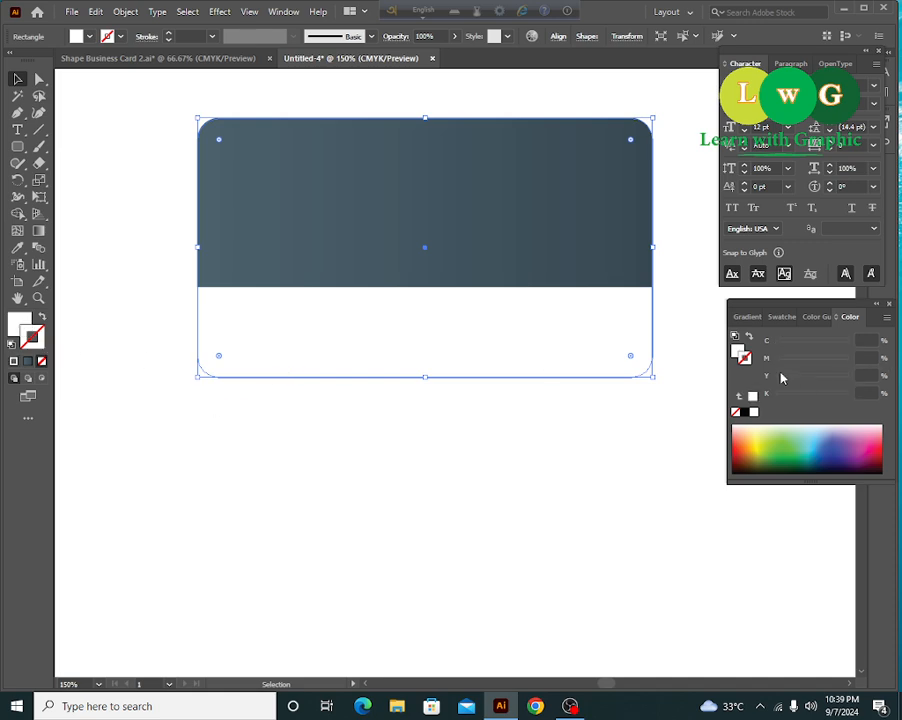
{"action": "left_click", "coordinate": [745, 413]}
{"action": "left_click", "coordinate": [311, 470]}
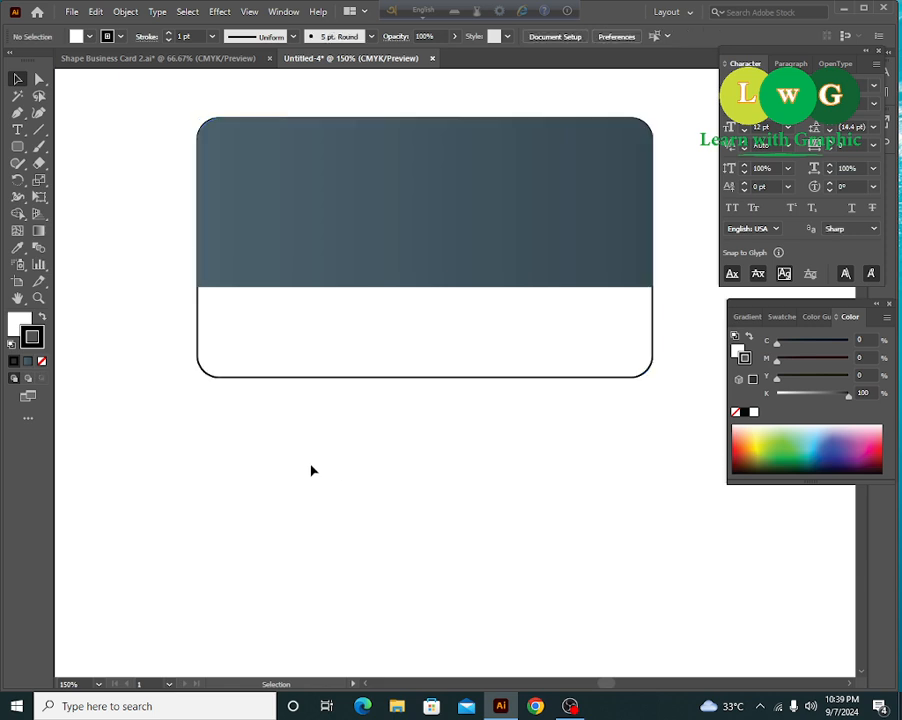
{"action": "scroll", "coordinate": [443, 453], "scroll_direction": "up", "scroll_amount": 2}
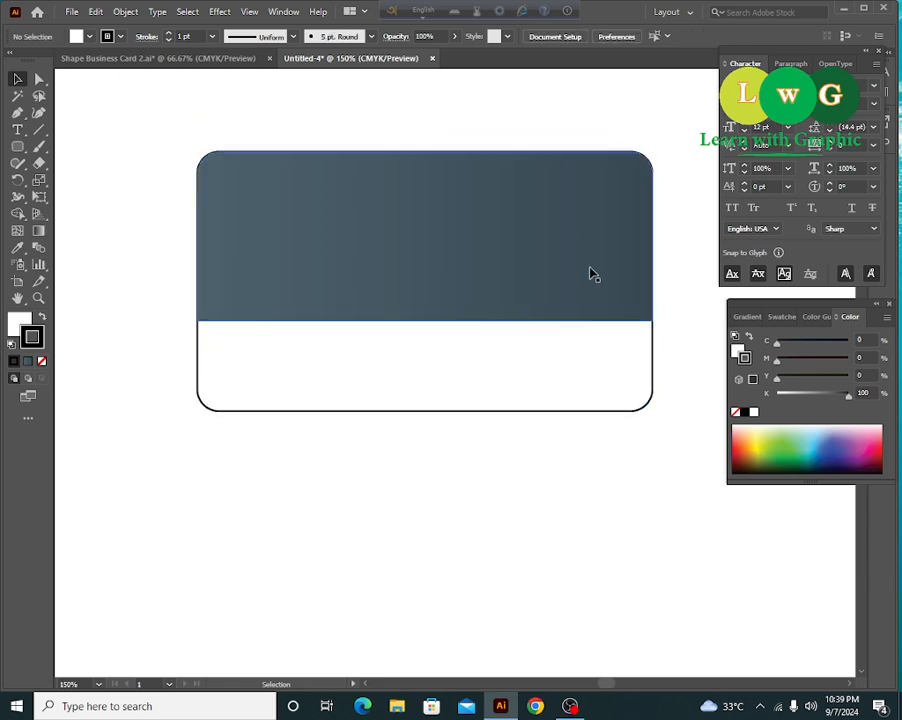
{"action": "left_click", "coordinate": [17, 148]}
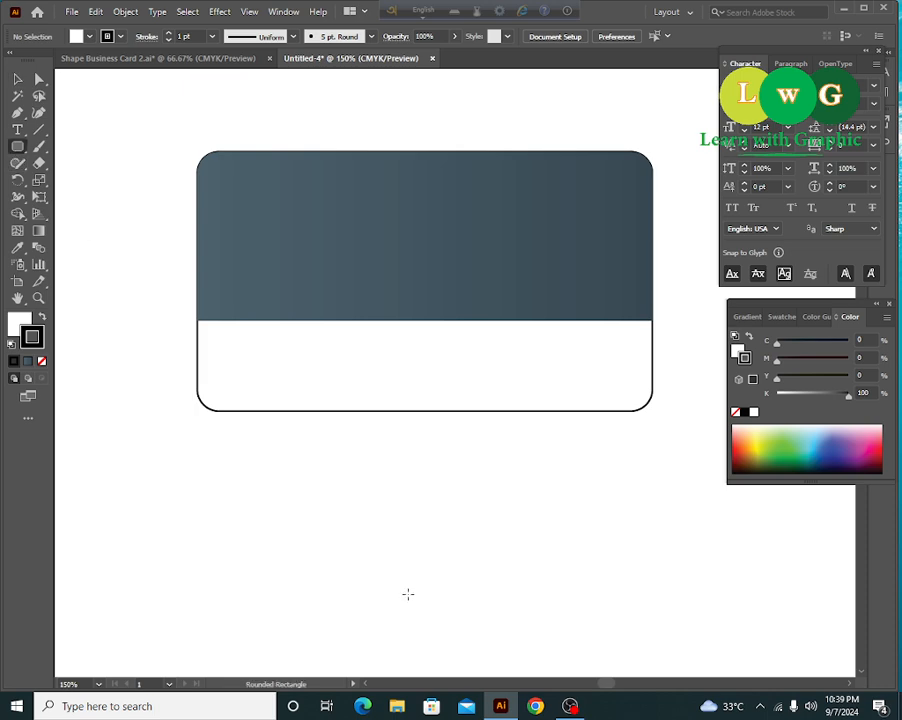
- Try a thin 3.5 × 0.25 in rounded bar below the card, then delete it
{"action": "left_click", "coordinate": [325, 464]}
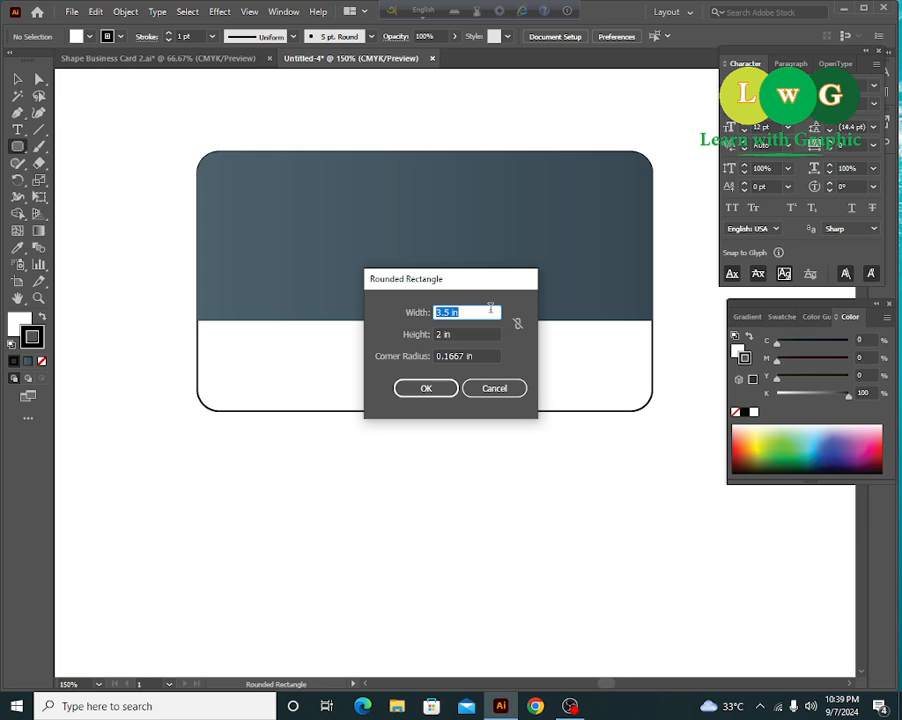
{"action": "left_click", "coordinate": [463, 334]}
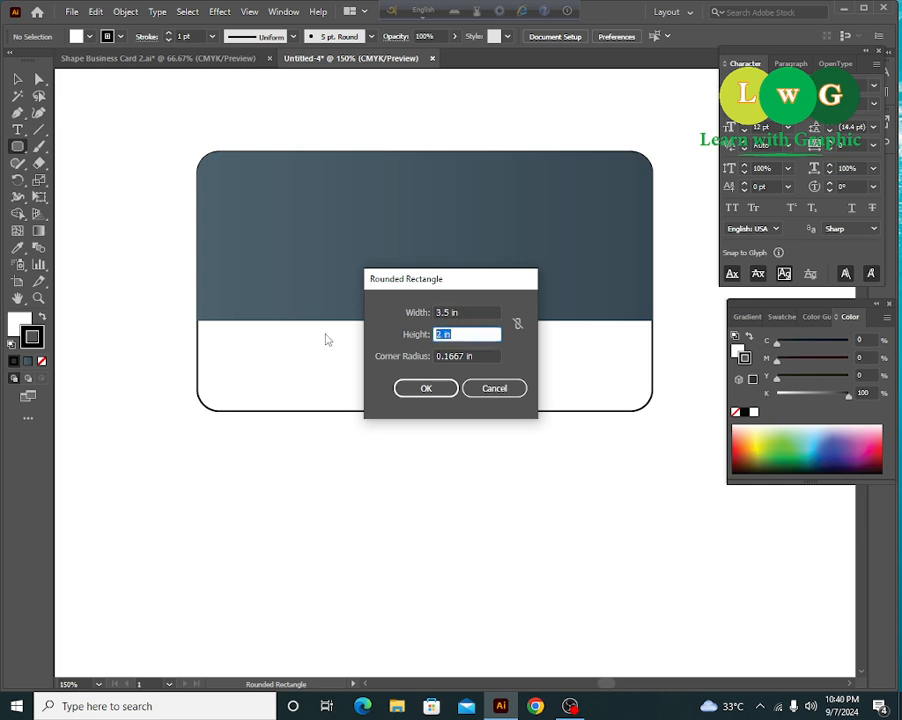
{"action": "type", "text": ".25"}
{"action": "key", "text": "Return"}
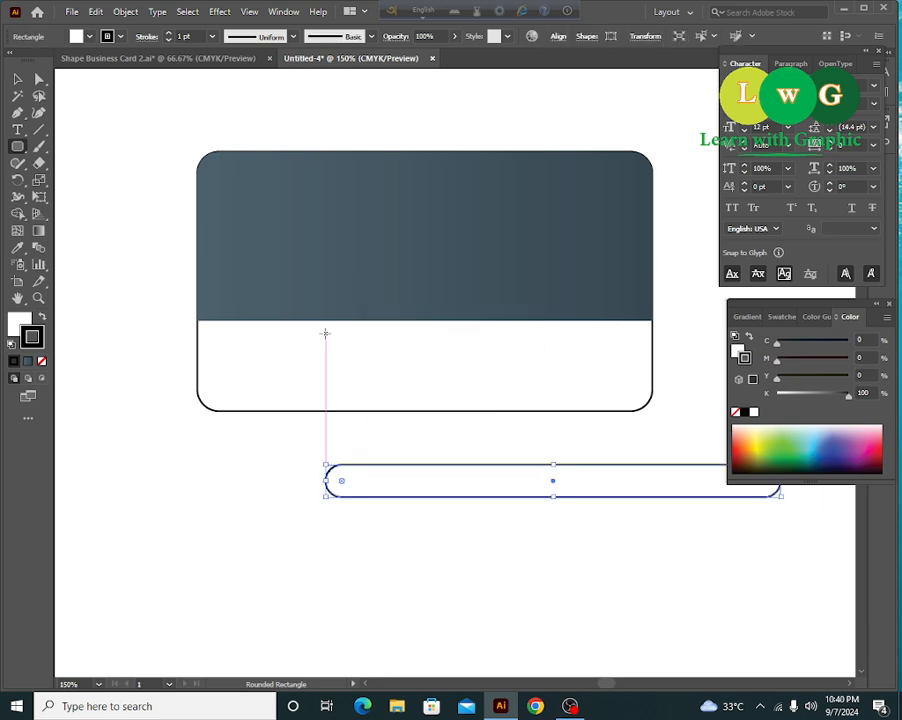
{"action": "key", "text": "v"}
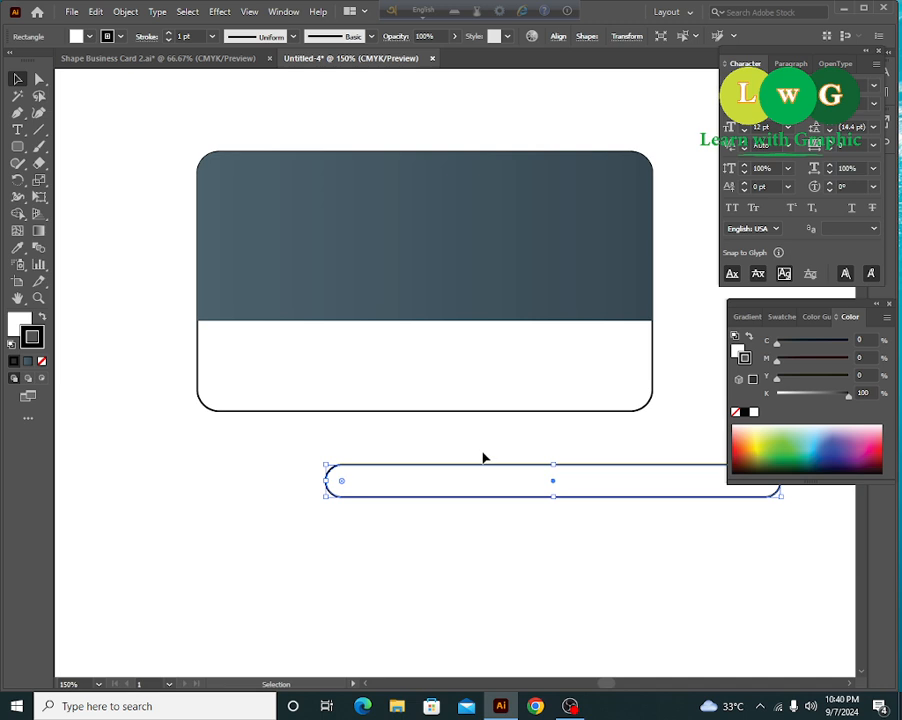
{"action": "key", "text": "Delete"}
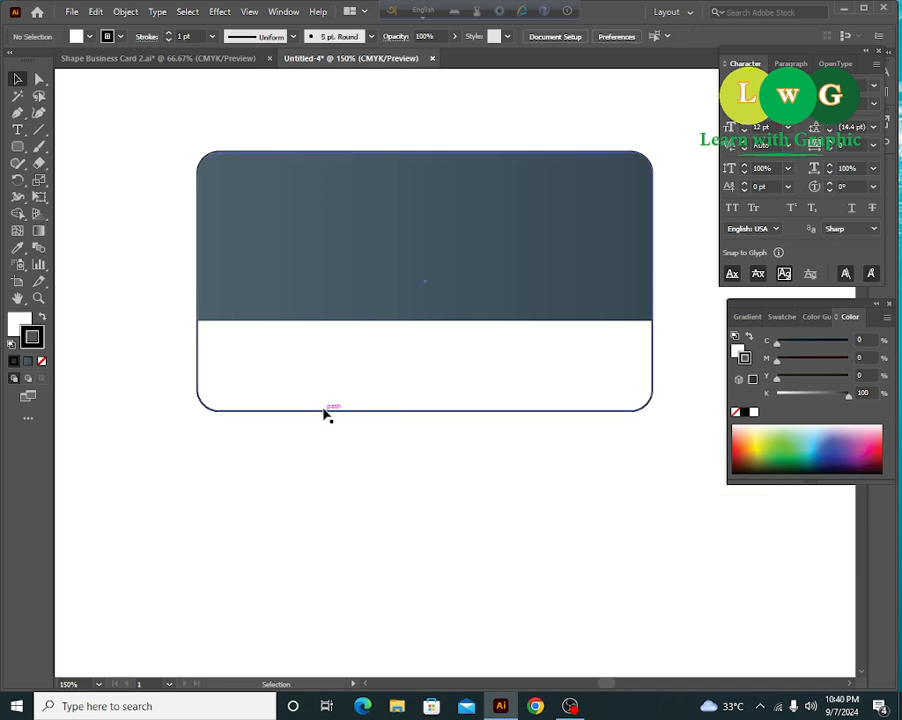
- Shorten the top card shape to 3.5 × 1.51 in by dragging its bottom edge up
{"action": "left_click", "coordinate": [326, 410]}
{"action": "key", "text": "a"}
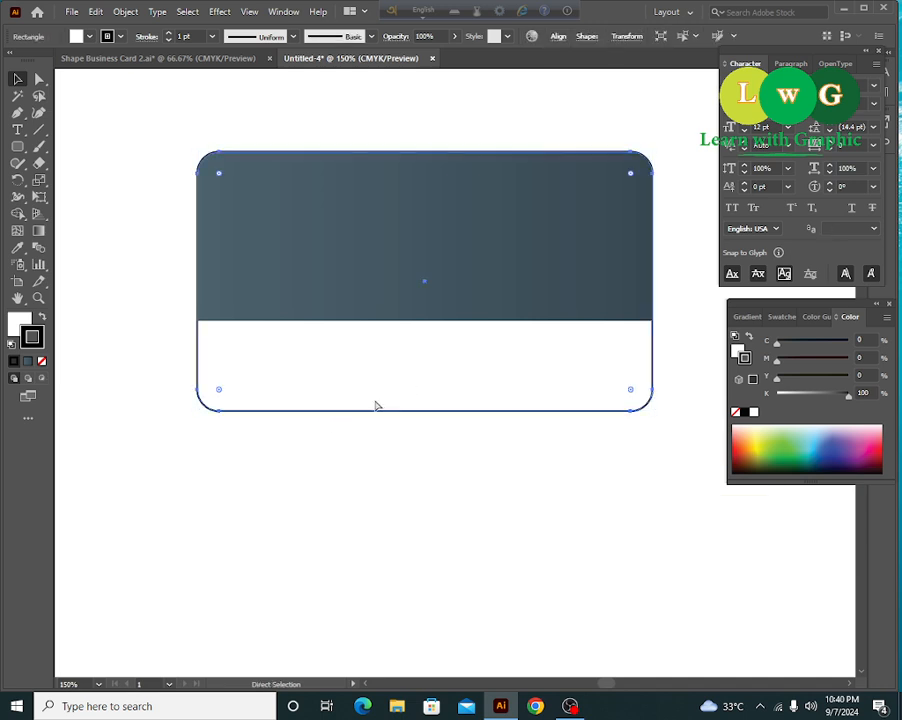
{"action": "key", "text": "v"}
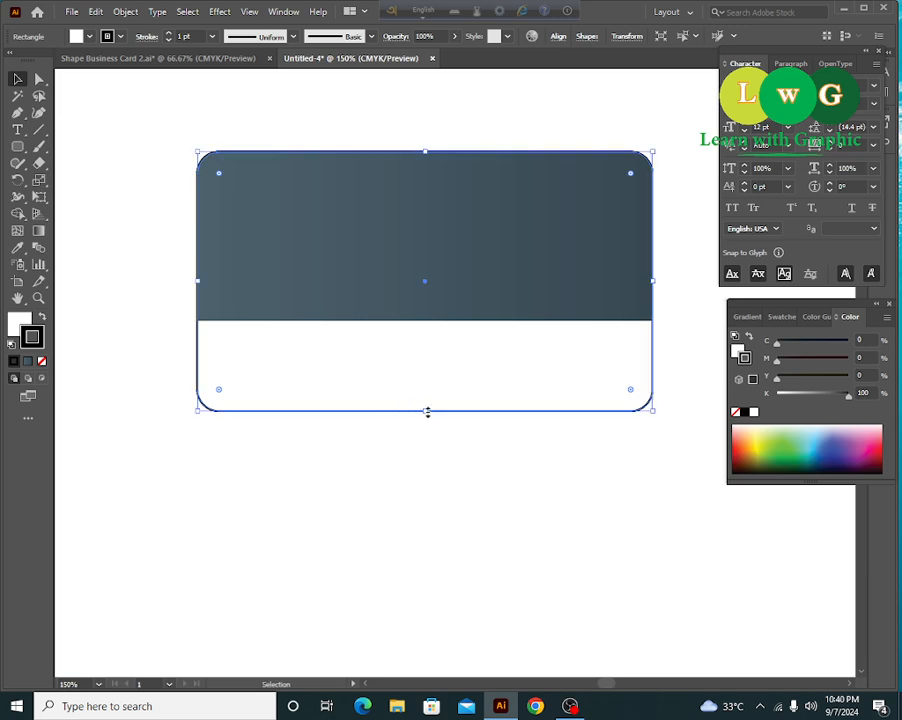
{"action": "left_click_drag", "start_coordinate": [427, 411], "coordinate": [416, 349]}
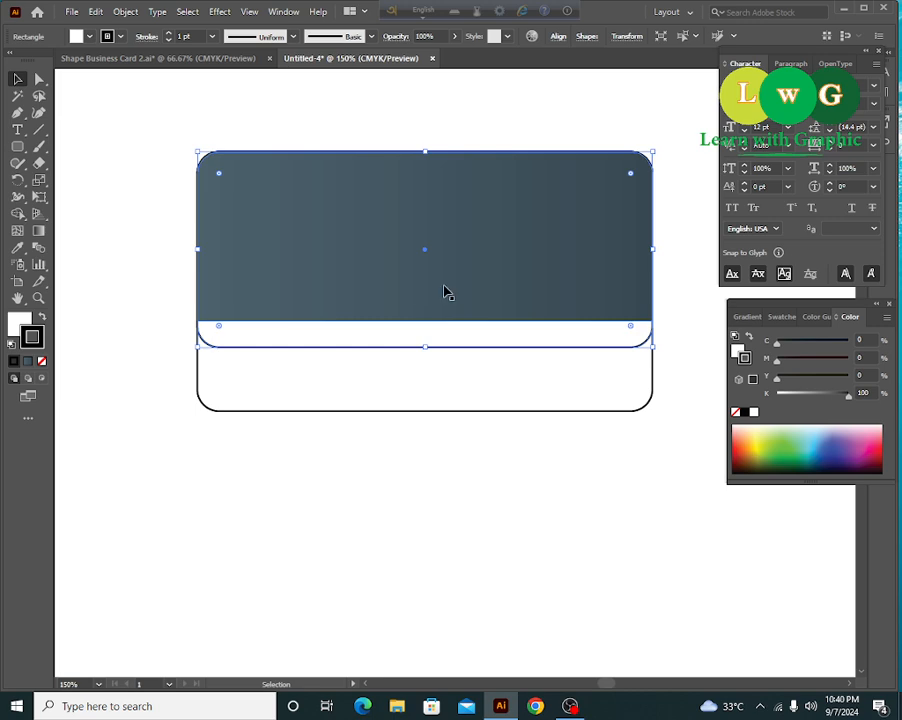
- Copy the card's gradient onto the shape with the Eyedropper and lower its K value
{"action": "left_click", "coordinate": [17, 247]}
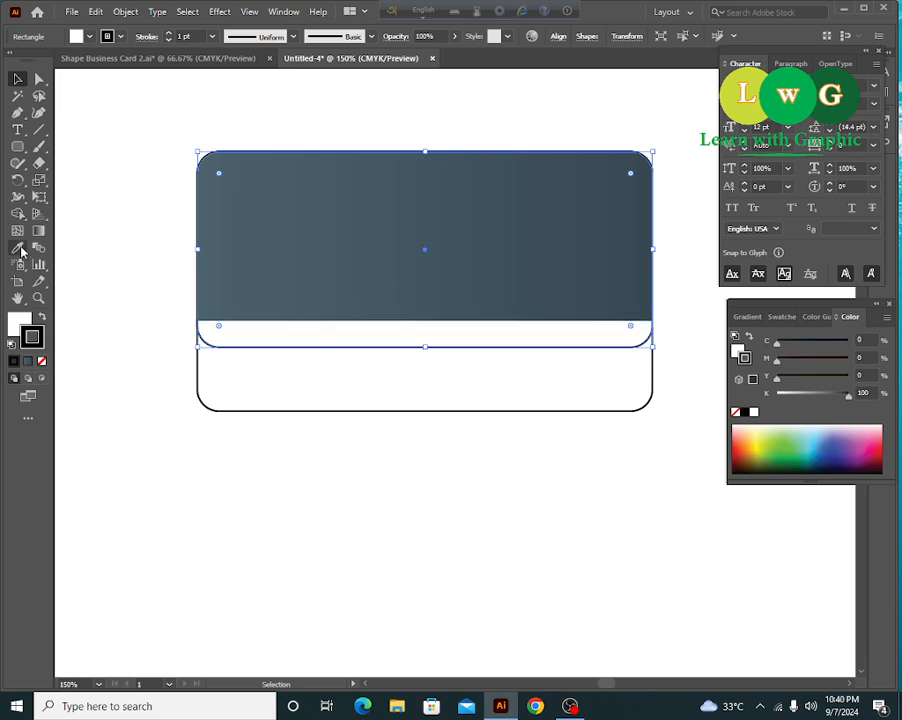
{"action": "left_click", "coordinate": [272, 213]}
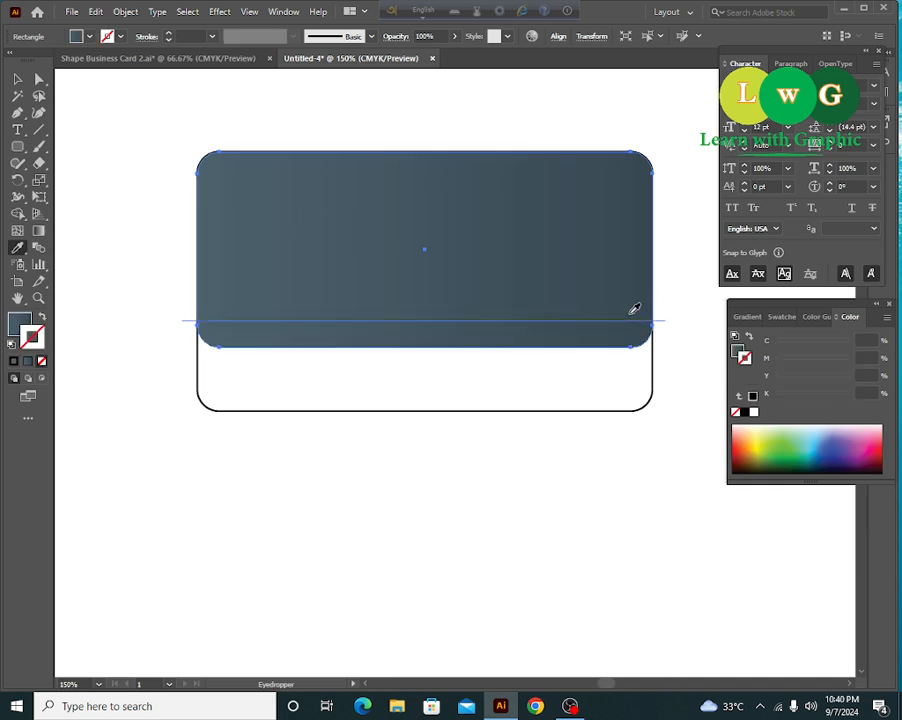
{"action": "left_click", "coordinate": [740, 350]}
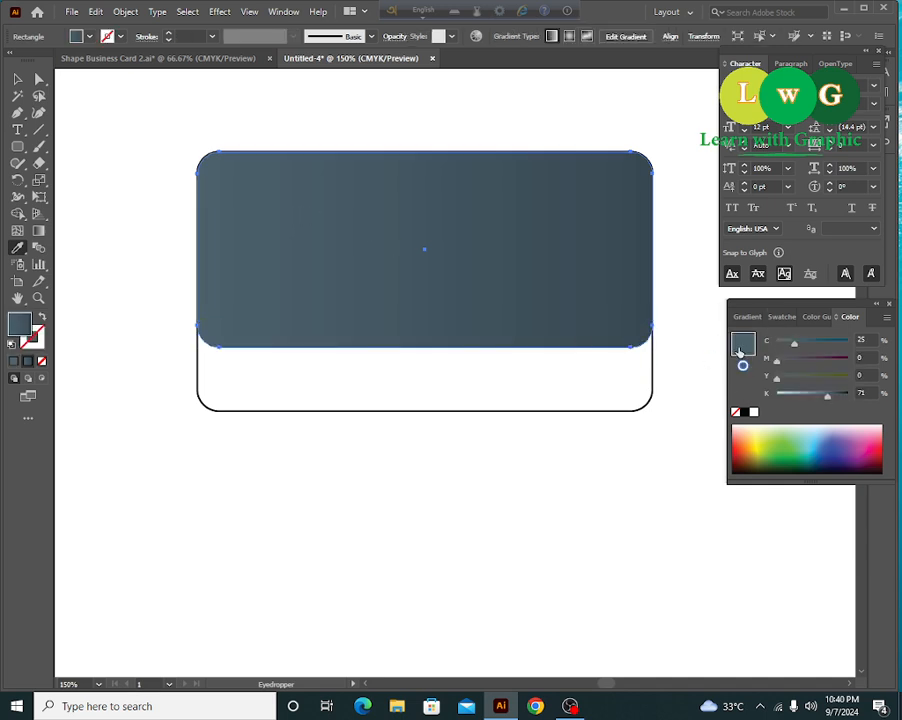
{"action": "left_click_drag", "start_coordinate": [829, 402], "coordinate": [812, 402]}
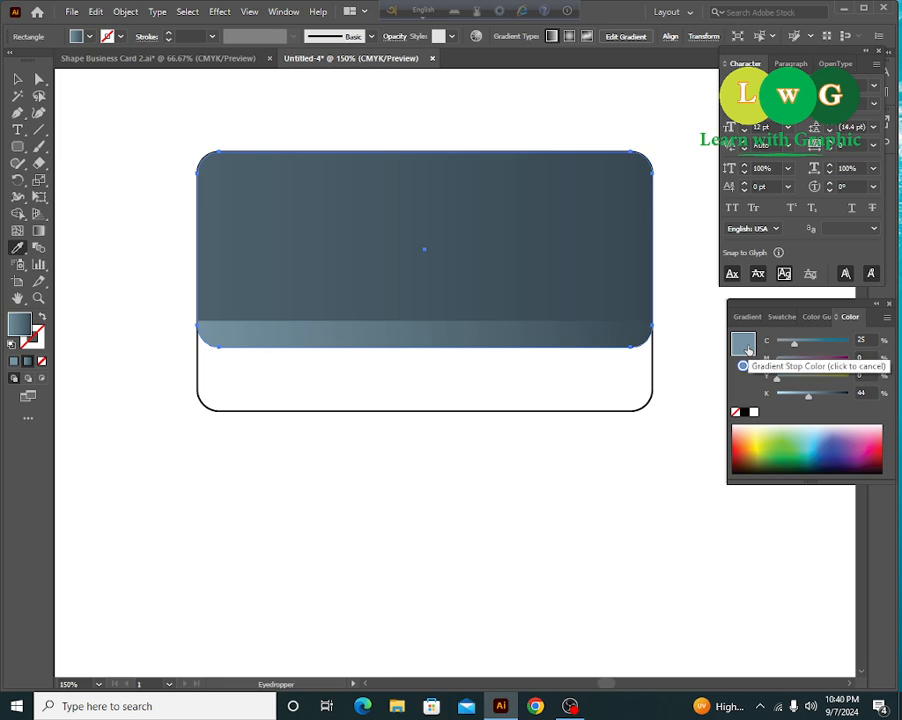
- Add a gradient stop at about 41% and remove the darker stop so the fill turns solid
{"action": "left_click", "coordinate": [748, 317]}
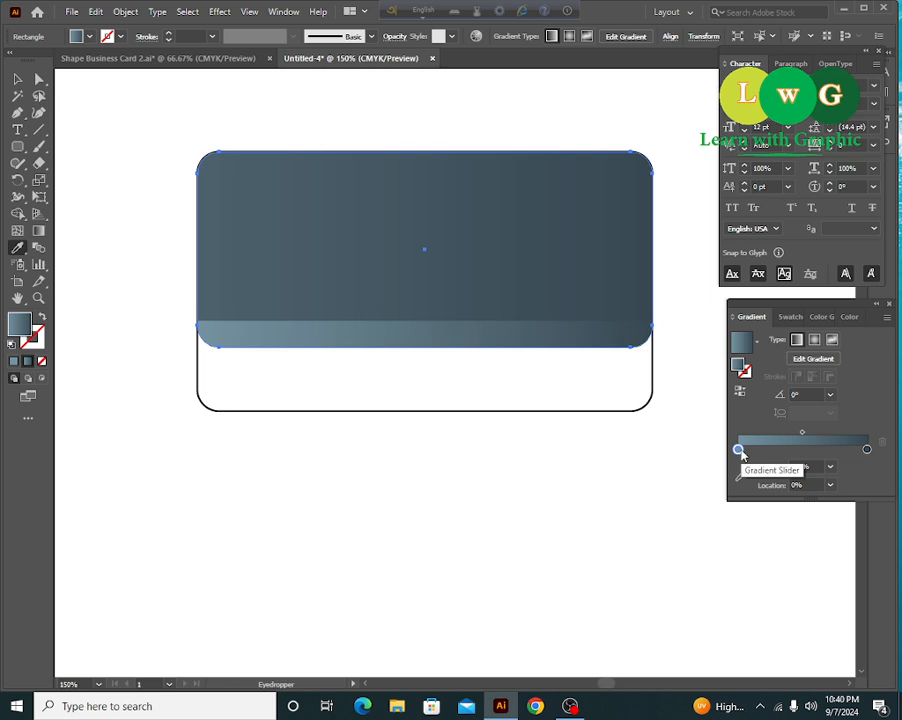
{"action": "left_click_drag", "start_coordinate": [739, 450], "coordinate": [792, 449]}
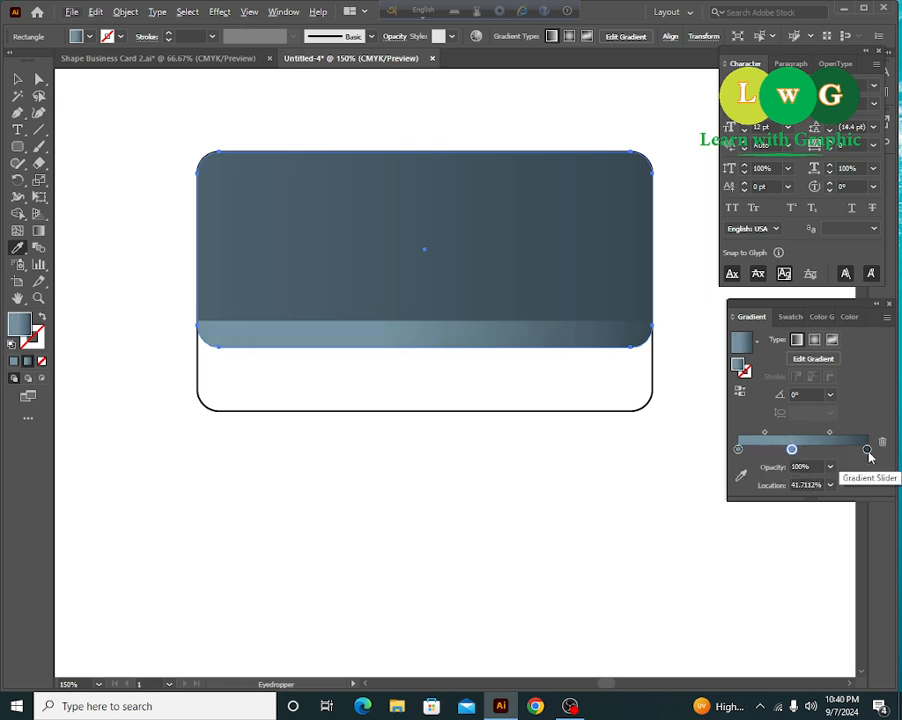
{"action": "mouse_move", "coordinate": [868, 451]}
{"action": "left_mouse_down"}
{"action": "mouse_move", "coordinate": [824, 485]}
{"action": "mouse_move", "coordinate": [868, 451]}
{"action": "left_mouse_up"}
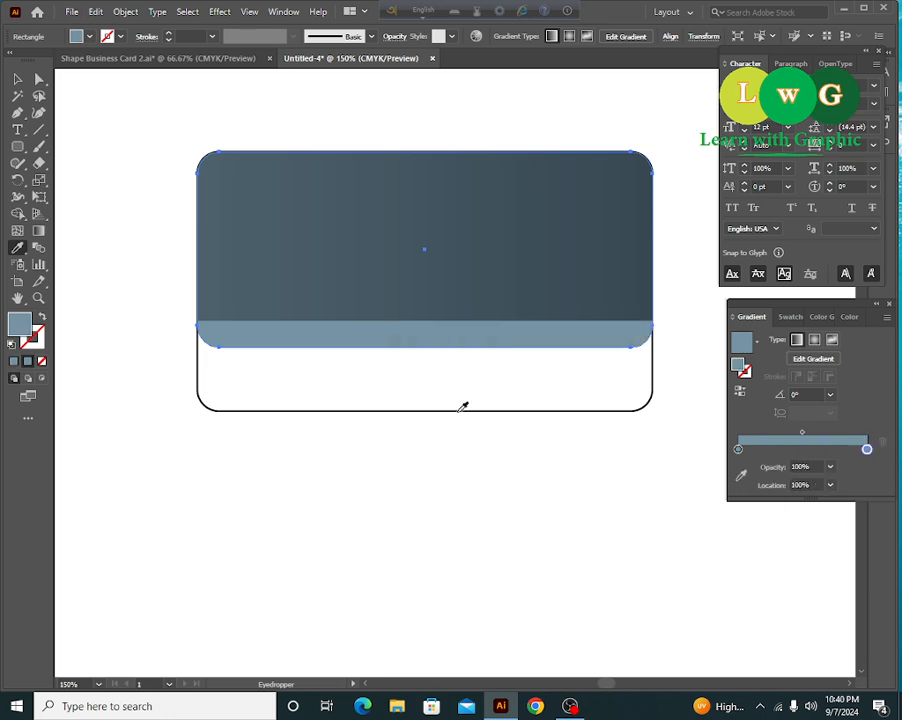
{"action": "left_click", "coordinate": [17, 78]}
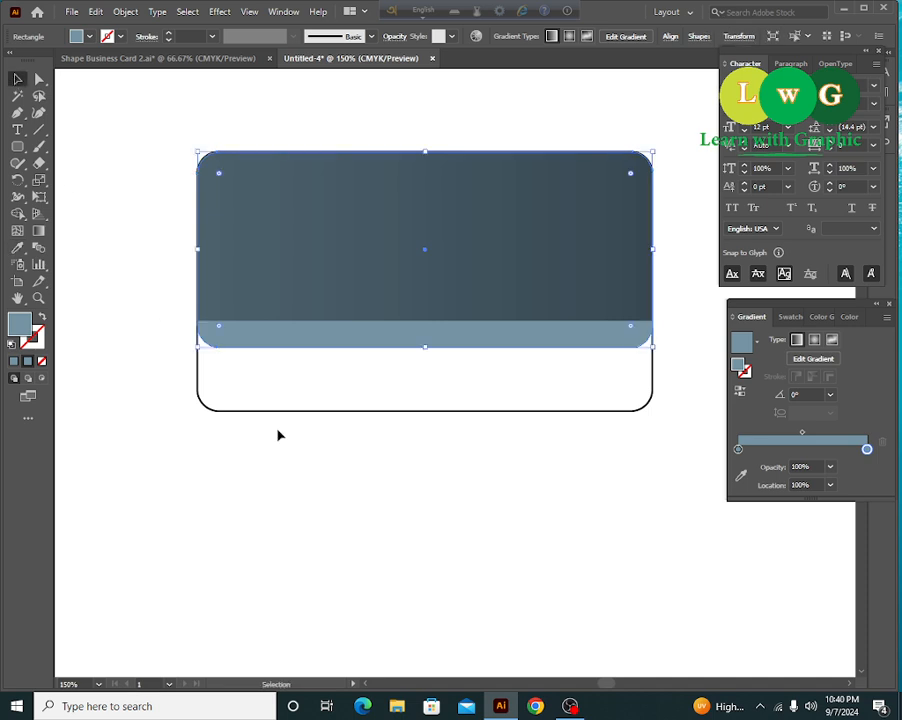
{"action": "left_click", "coordinate": [278, 432]}
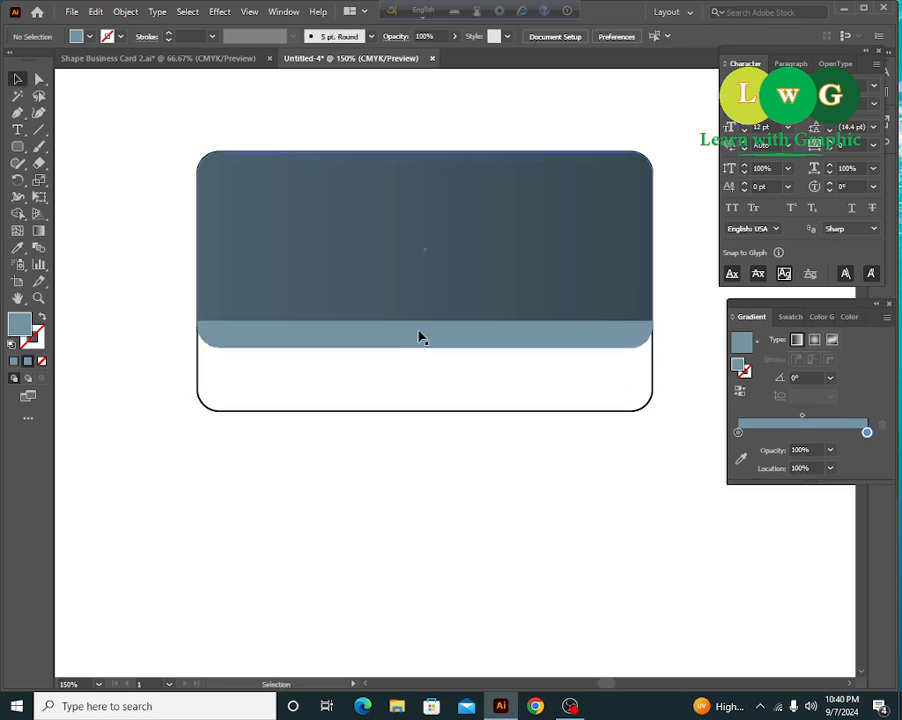
- Draw a small plain rectangle below the card
{"action": "left_click", "coordinate": [17, 146]}
{"action": "left_click_drag", "start_coordinate": [329, 467], "coordinate": [499, 577]}
{"action": "key", "text": "ctrl+z"}
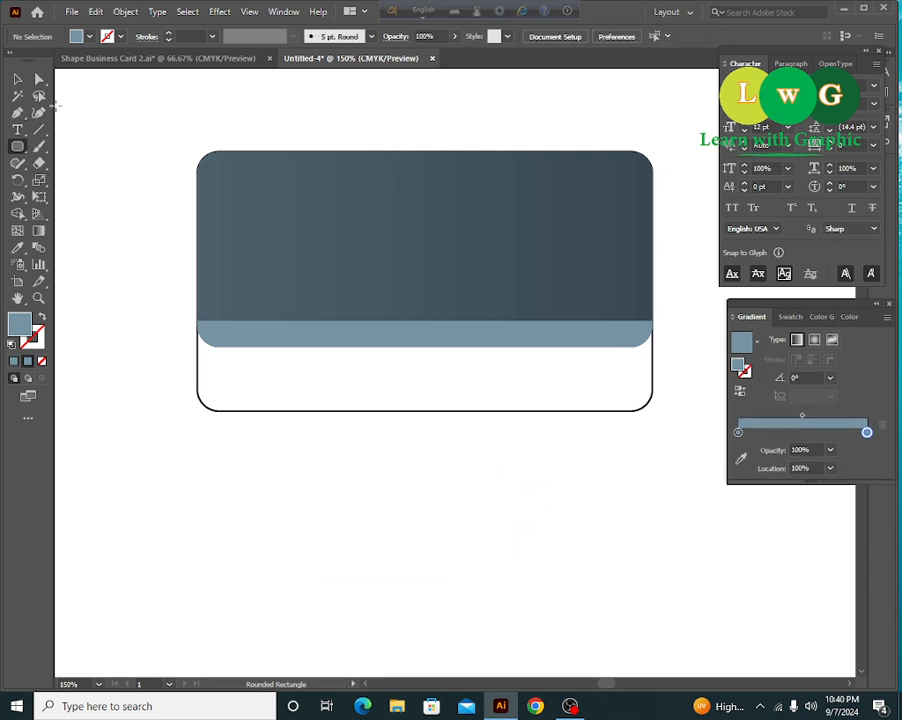
{"action": "right_click", "coordinate": [17, 146]}
{"action": "left_click", "coordinate": [87, 162]}
{"action": "left_click_drag", "start_coordinate": [357, 437], "coordinate": [473, 516]}
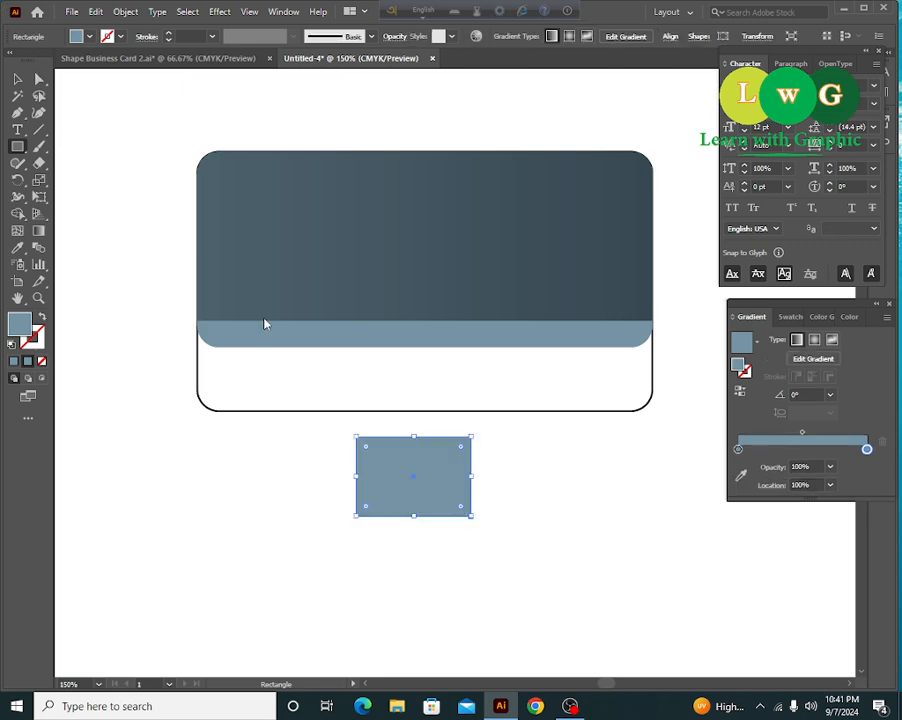
{"action": "left_click_drag", "start_coordinate": [336, 427], "coordinate": [518, 456]}
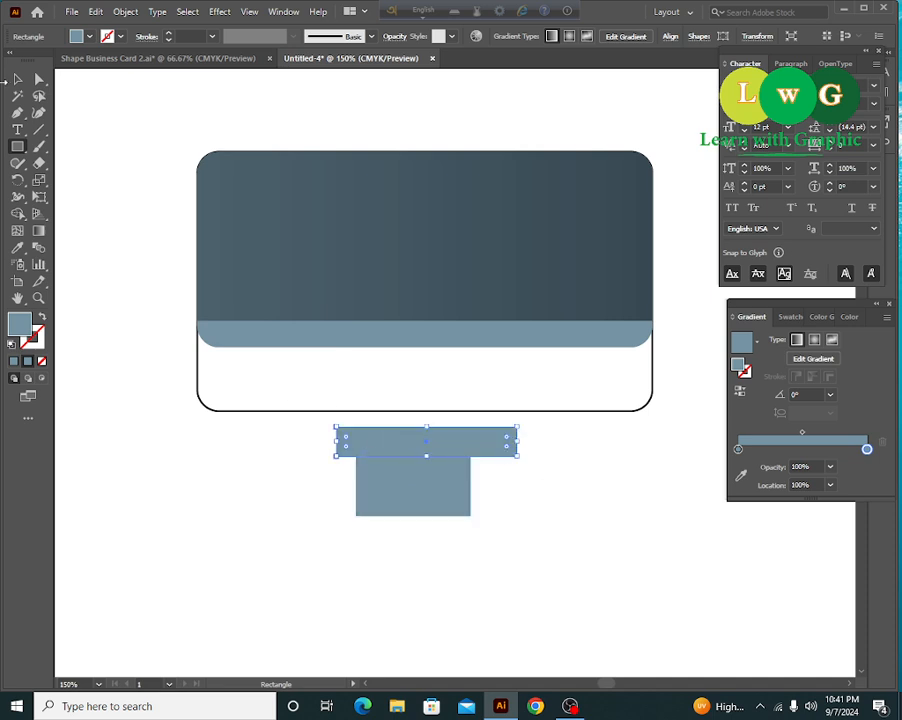
{"action": "left_click", "coordinate": [17, 79]}
{"action": "key", "text": "Delete"}
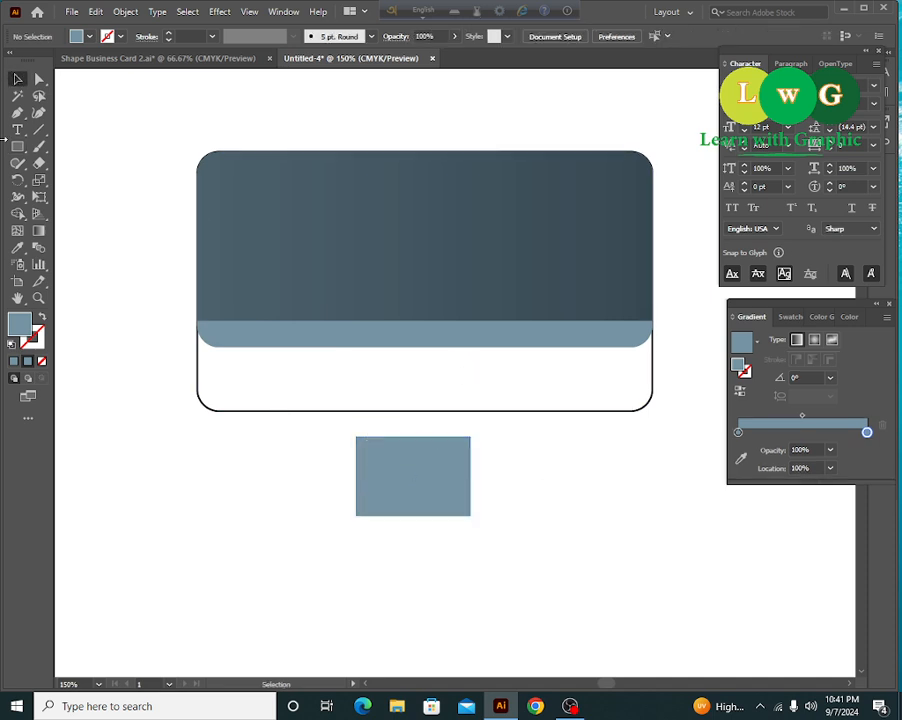
- Round the small rectangle's top corners to about 0.2 in
{"action": "left_click", "coordinate": [39, 79]}
{"action": "left_click_drag", "start_coordinate": [336, 426], "coordinate": [536, 490]}
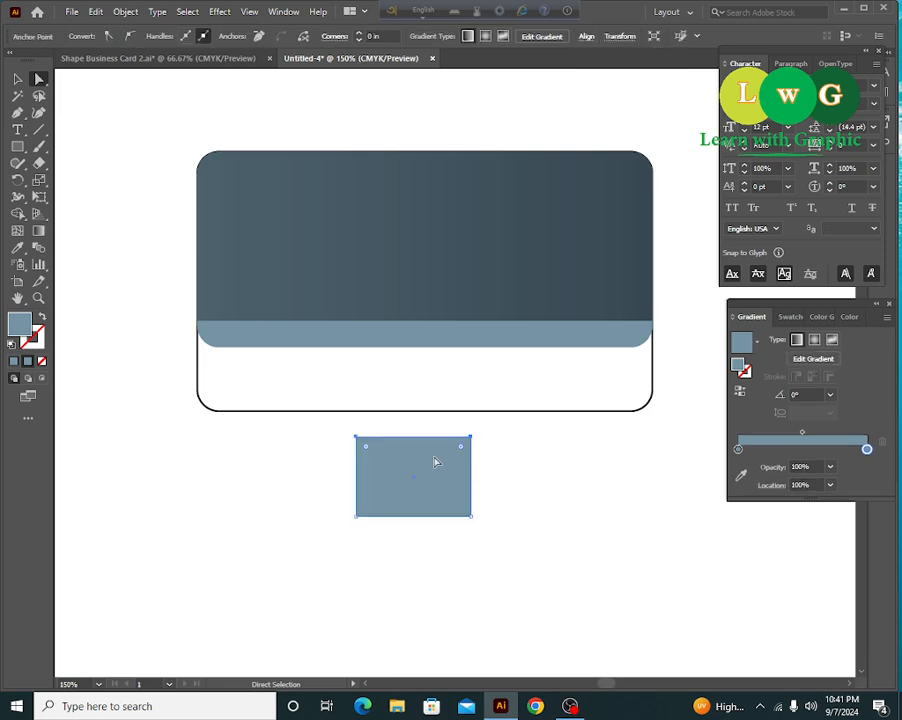
{"action": "left_click_drag", "start_coordinate": [461, 446], "coordinate": [454, 474]}
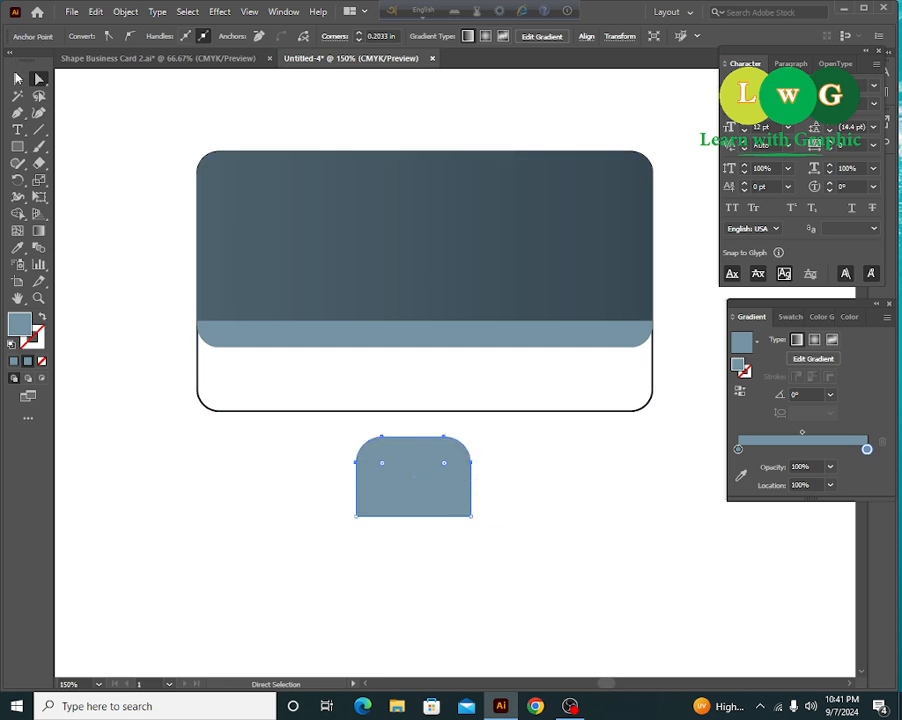
- Move the tab onto the card and centre it horizontally on the dark shape
{"action": "left_click", "coordinate": [17, 79]}
{"action": "left_click_drag", "start_coordinate": [429, 497], "coordinate": [434, 352]}
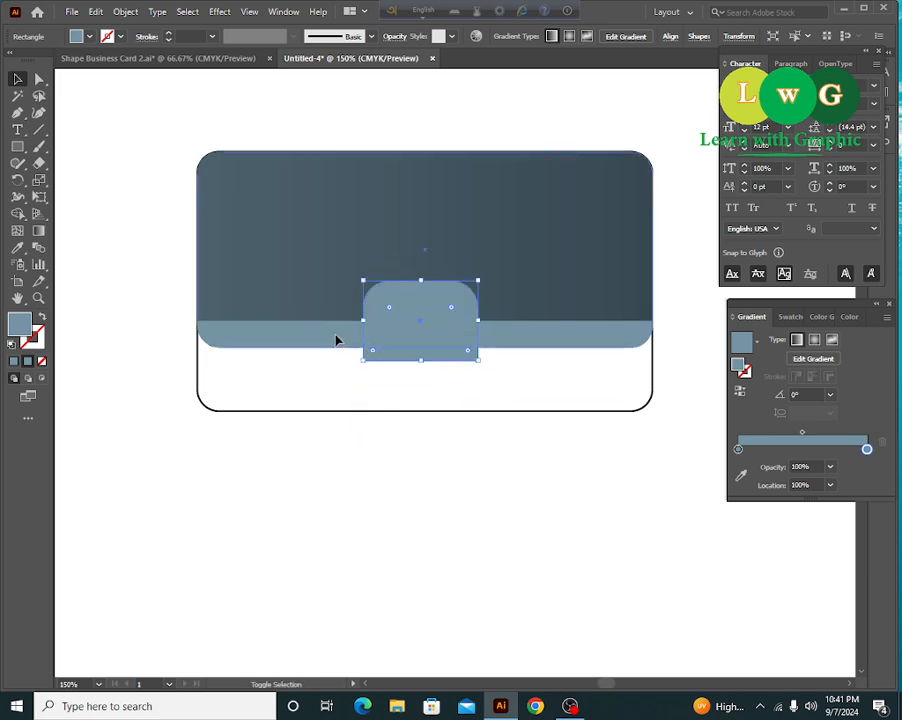
{"action": "left_click", "coordinate": [336, 341], "text": "shift"}
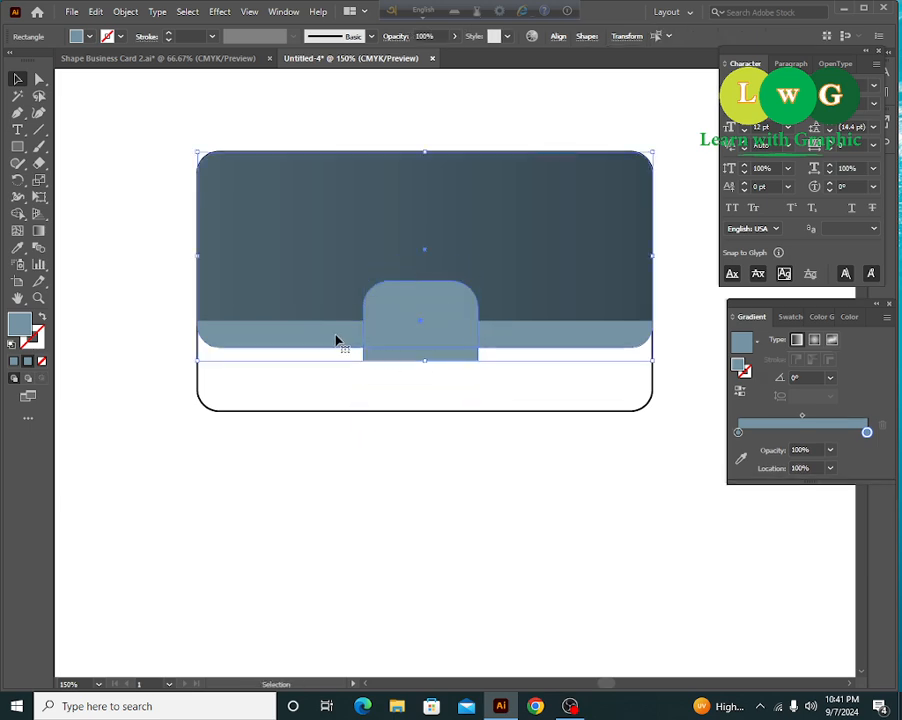
{"action": "left_click", "coordinate": [557, 38]}
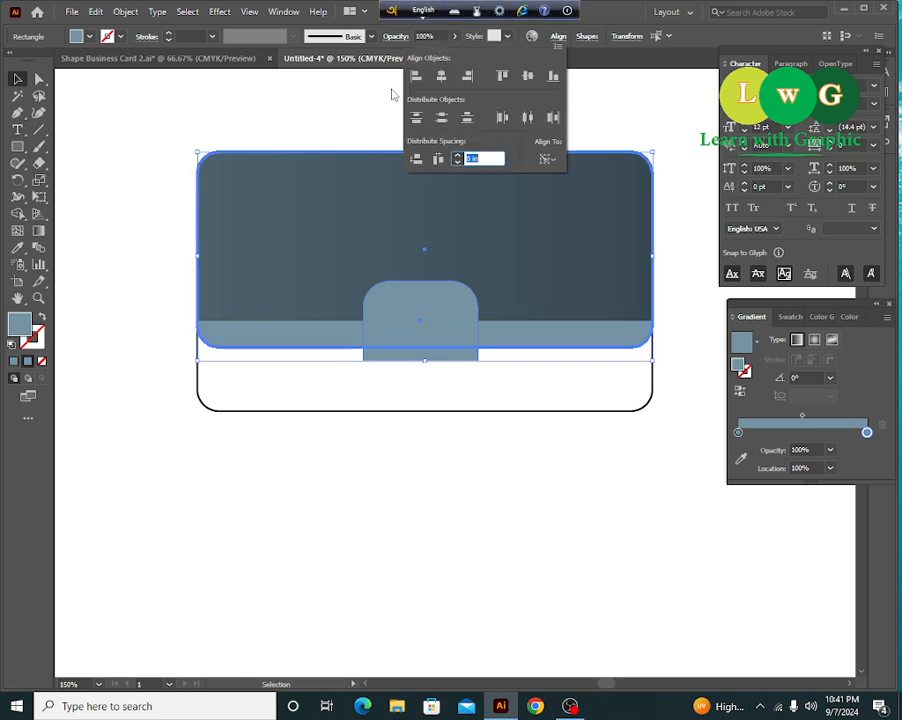
{"action": "left_click", "coordinate": [441, 78]}
{"action": "left_click", "coordinate": [484, 556]}
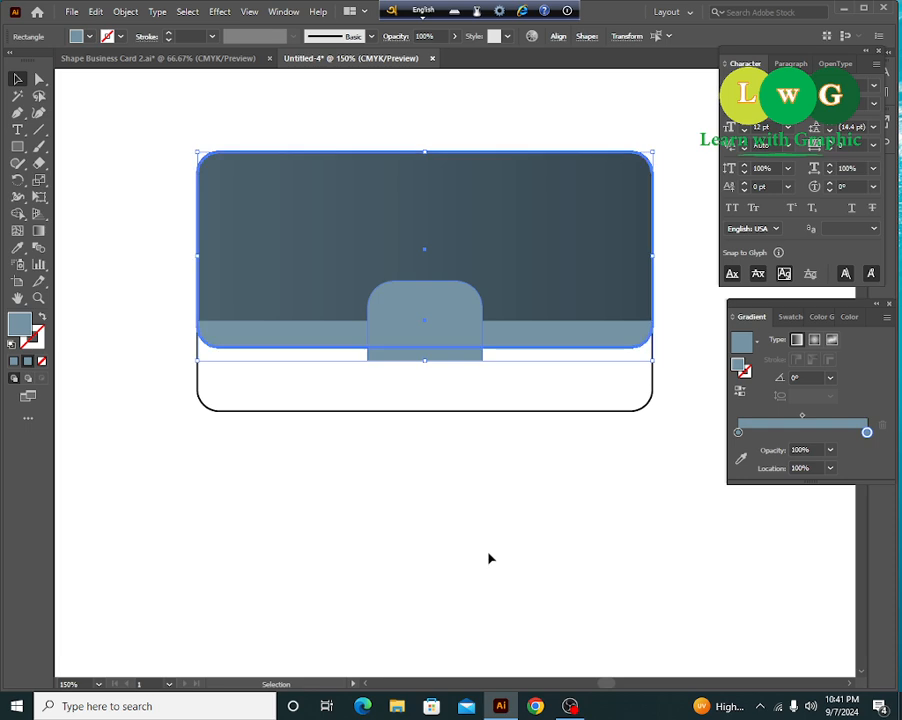
- Nudge the tab slightly lower so it straddles the pale band and white section
{"action": "left_click", "coordinate": [484, 556]}
{"action": "left_click", "coordinate": [446, 346]}
{"action": "mouse_move", "coordinate": [448, 348]}
{"action": "left_mouse_down"}
{"action": "mouse_move", "coordinate": [452, 375]}
{"action": "mouse_move", "coordinate": [452, 364]}
{"action": "left_mouse_up"}
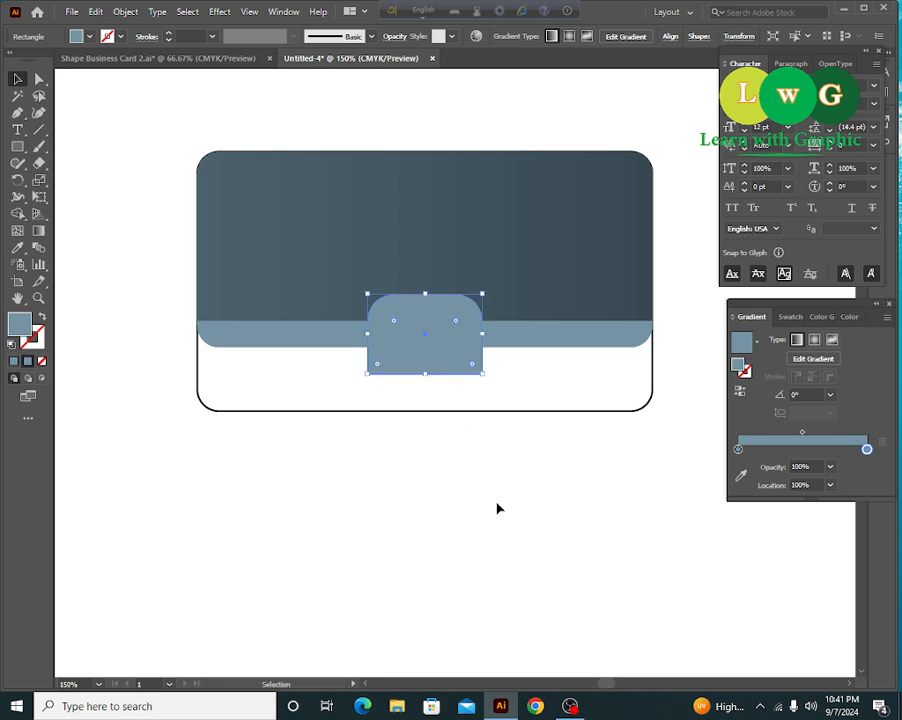
{"action": "left_click", "coordinate": [535, 366]}
{"action": "left_click", "coordinate": [531, 294]}
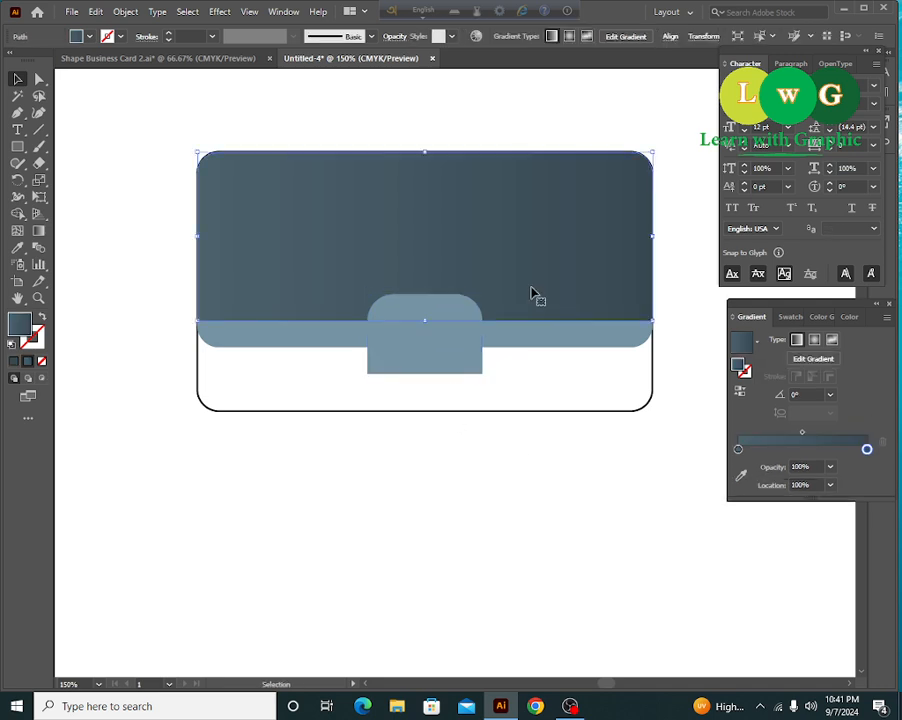
- Trim off the tab's part below the dark shape with Shape Builder, leaving a rounded bump
{"action": "left_click", "coordinate": [469, 370], "text": "shift"}
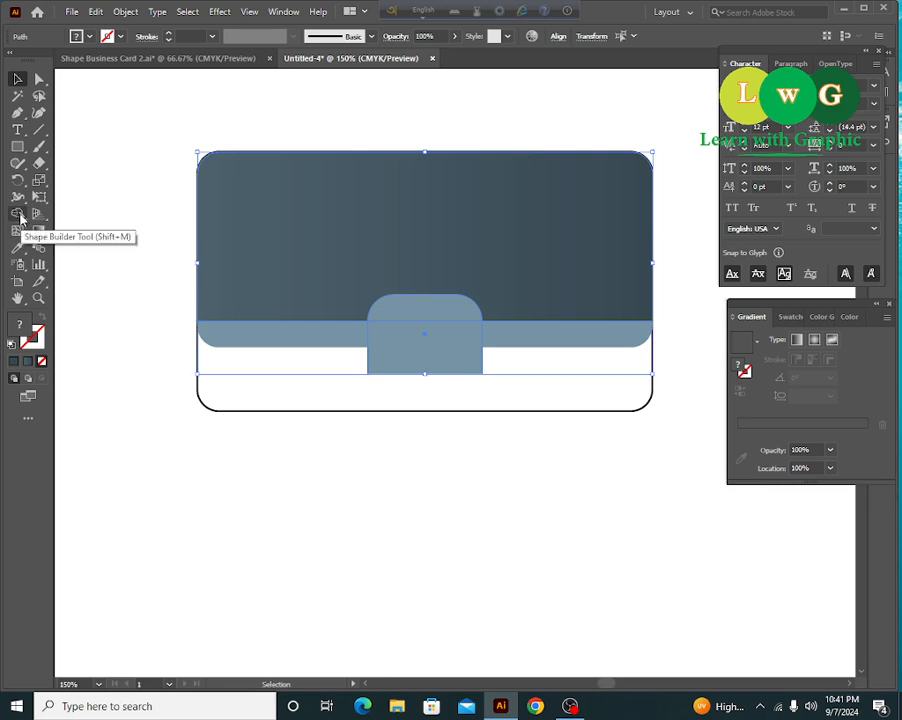
{"action": "left_click", "coordinate": [19, 215]}
{"action": "left_click", "coordinate": [436, 358], "text": "alt"}
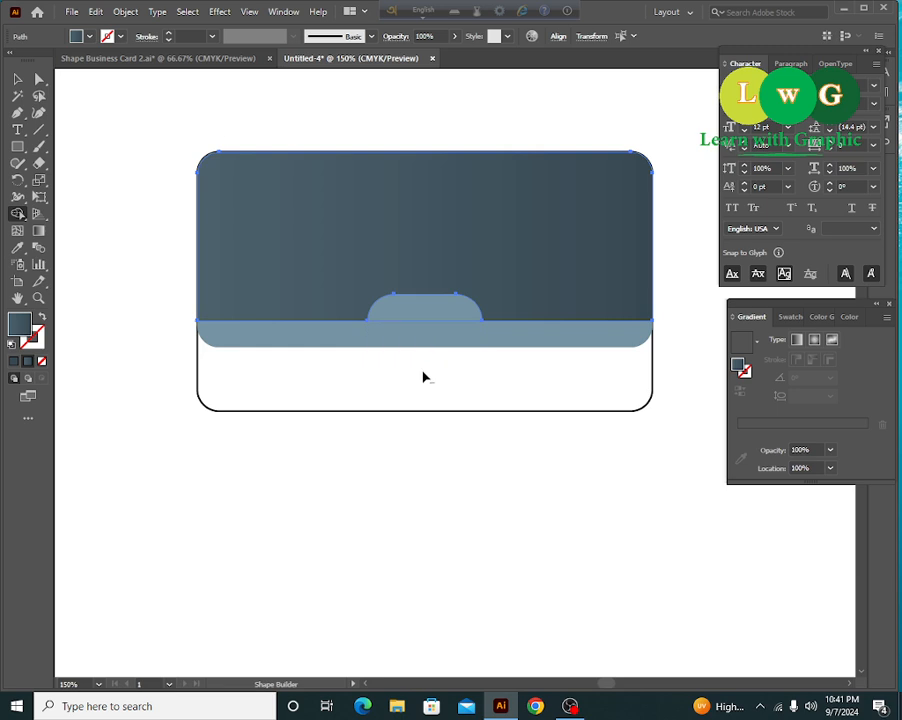
{"action": "left_click", "coordinate": [17, 78]}
{"action": "left_click", "coordinate": [179, 338]}
{"action": "left_click", "coordinate": [404, 314]}
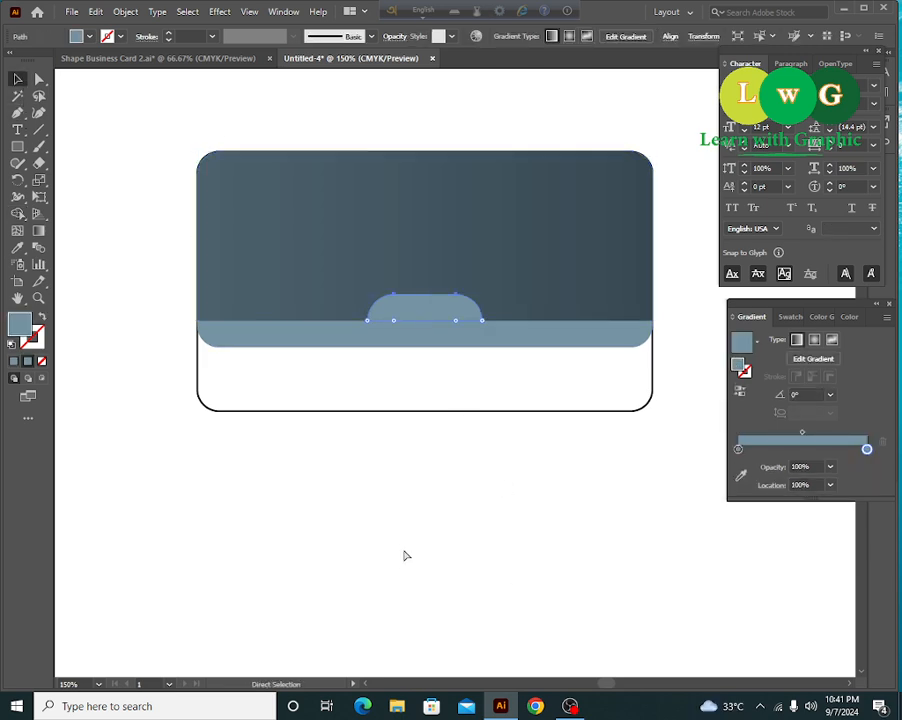
{"action": "key", "text": "ctrl+minus"}
- Apply the QR code border's red to the tab using the Eyedropper, then pan back to the card
{"action": "scroll", "coordinate": [395, 472], "scroll_direction": "left", "scroll_amount": 6}
{"action": "scroll", "coordinate": [395, 472], "scroll_direction": "right", "scroll_amount": 2}
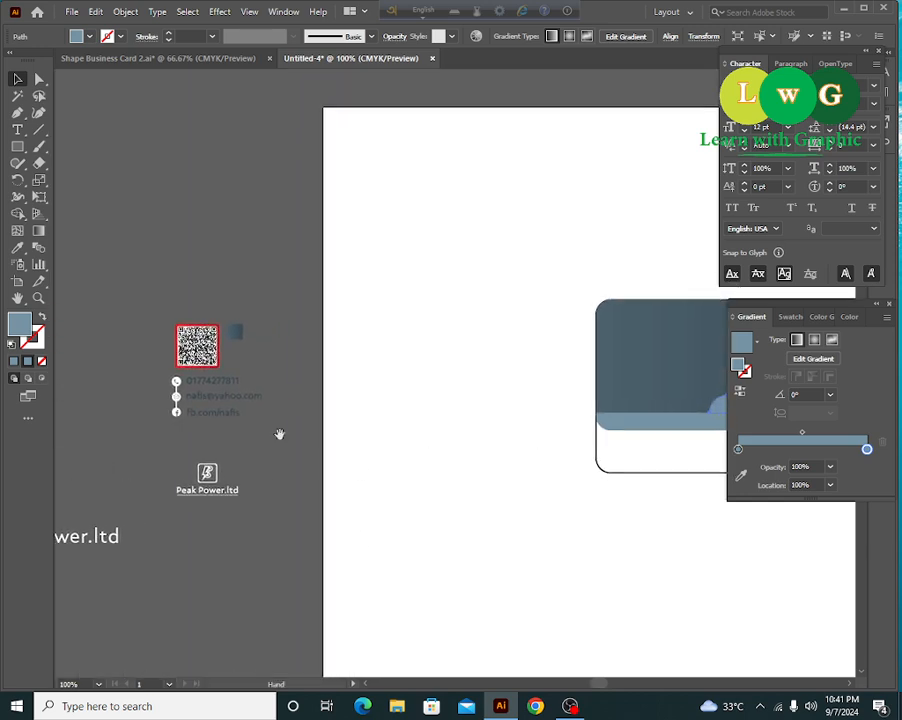
{"action": "left_click", "coordinate": [15, 250]}
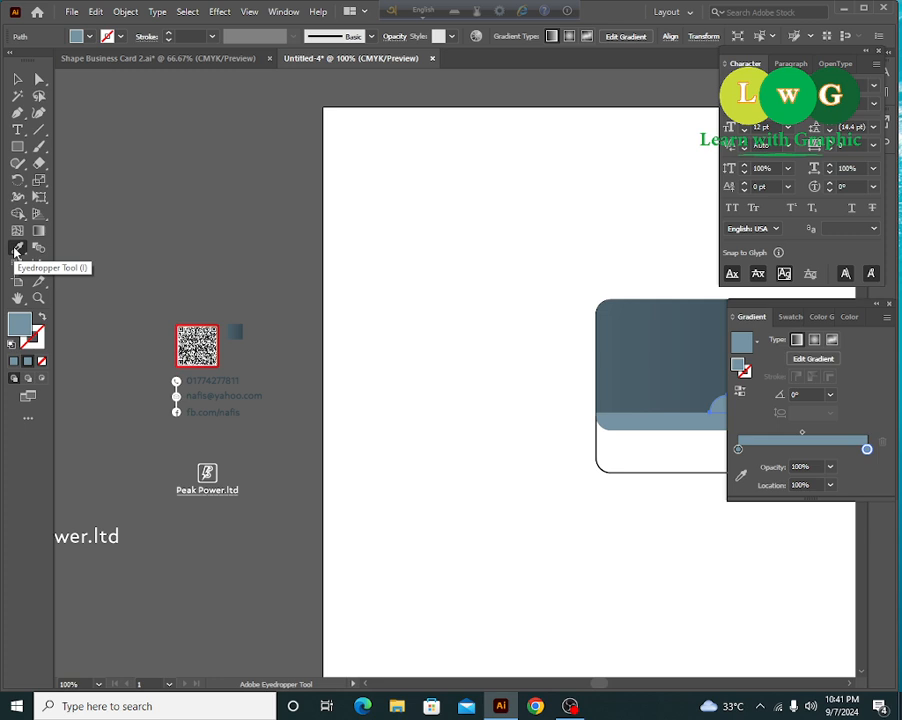
{"action": "key", "text": "ctrl+plus"}
{"action": "left_click_drag", "start_coordinate": [122, 326], "coordinate": [622, 354]}
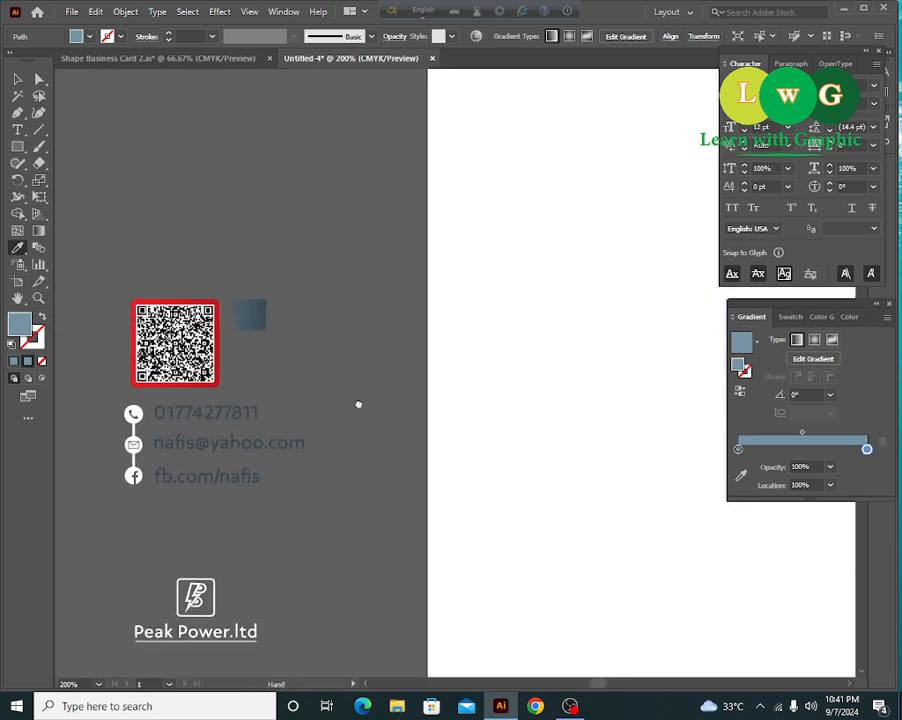
{"action": "left_click", "coordinate": [205, 299]}
{"action": "key", "text": "v"}
{"action": "left_click_drag", "start_coordinate": [631, 448], "coordinate": [447, 383]}
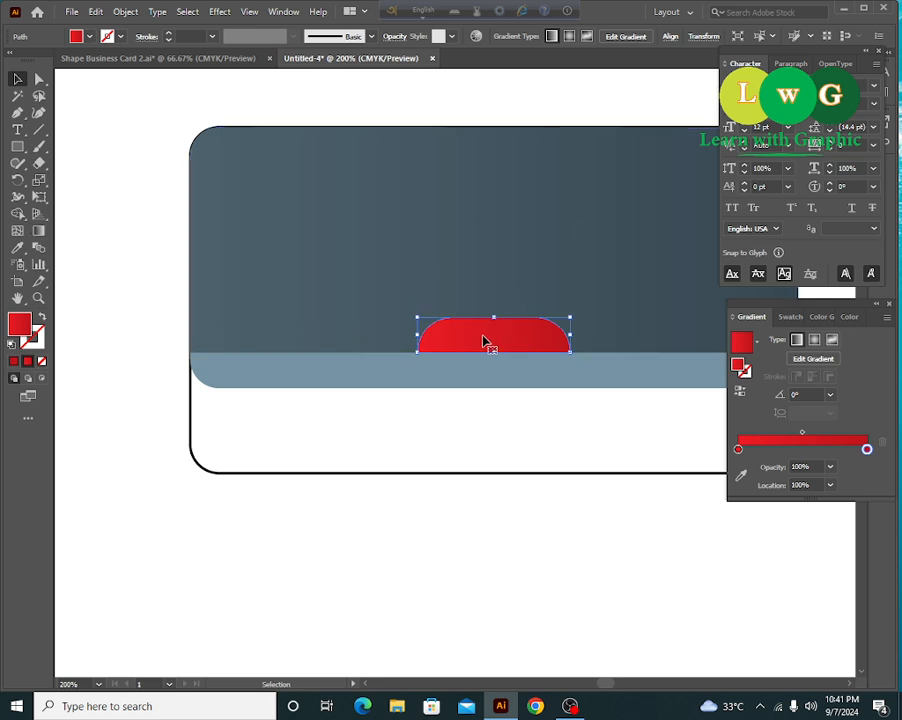
{"action": "left_click", "coordinate": [38, 231]}
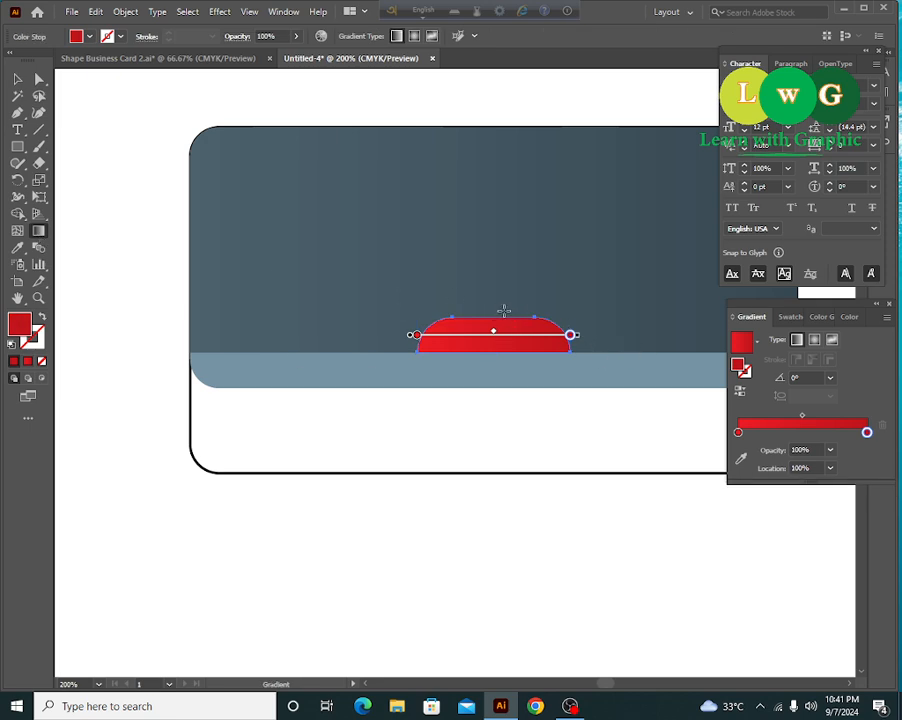
- Drag the red tab's gradient vertically from its top edge to its bottom, nudging it slightly lower
{"action": "left_click_drag", "start_coordinate": [497, 307], "coordinate": [493, 356]}
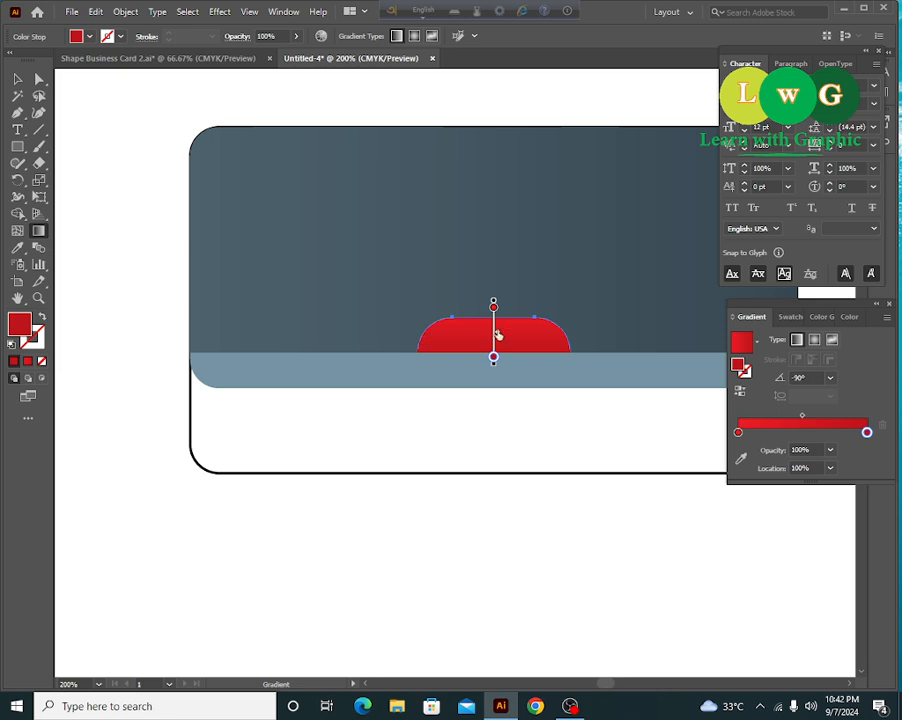
{"action": "left_click_drag", "start_coordinate": [494, 331], "coordinate": [494, 341]}
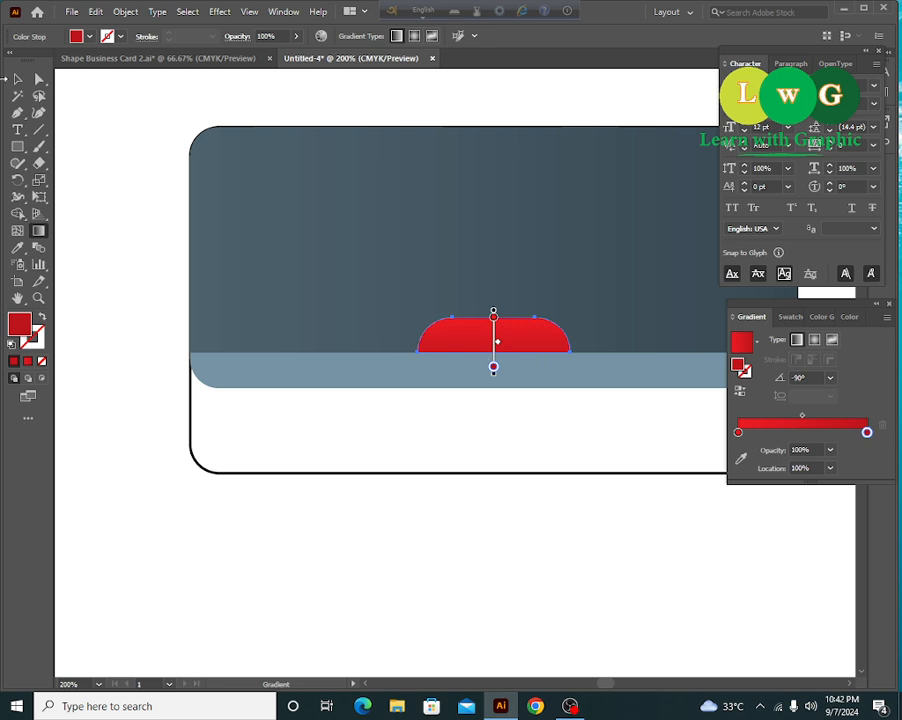
{"action": "left_click", "coordinate": [17, 78]}
{"action": "left_click", "coordinate": [523, 503]}
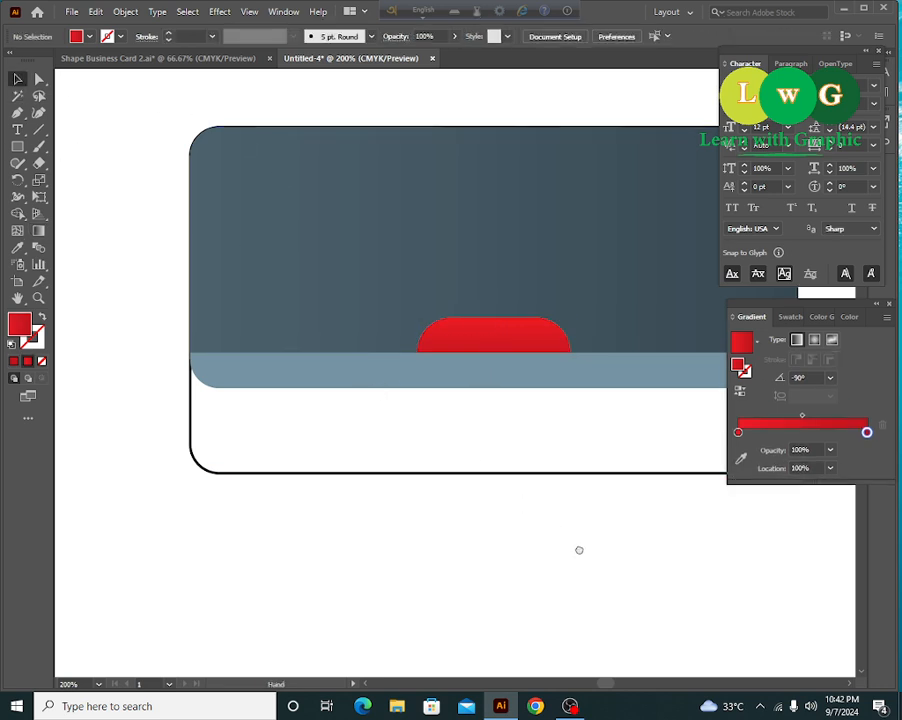
{"action": "left_click_drag", "start_coordinate": [579, 550], "coordinate": [500, 542]}
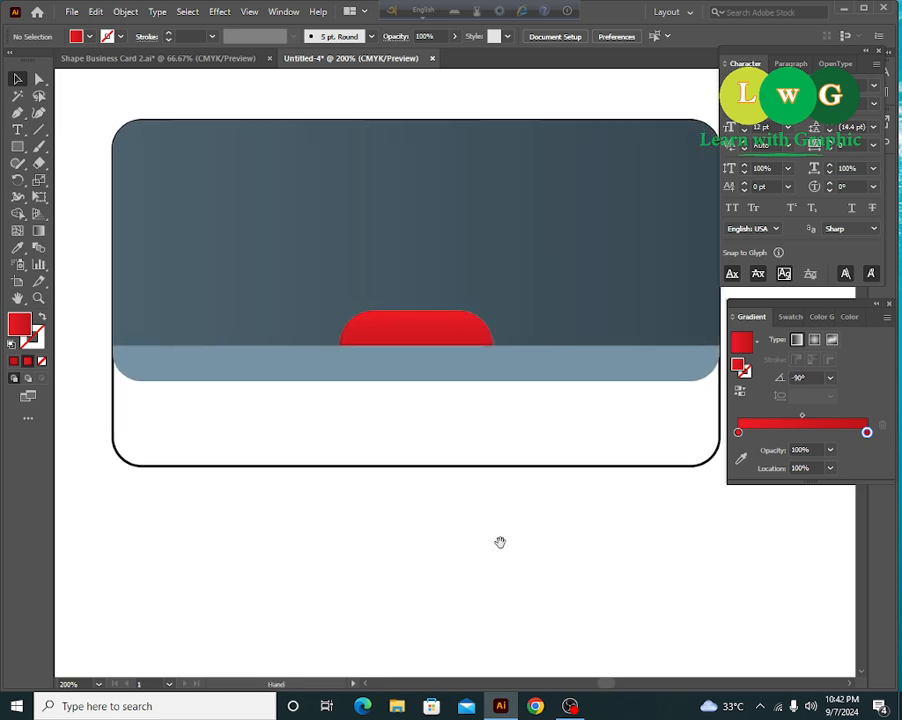
- Inspect the right gradient stop's colour swatches on the red tab without changing anything
{"action": "left_click", "coordinate": [403, 331]}
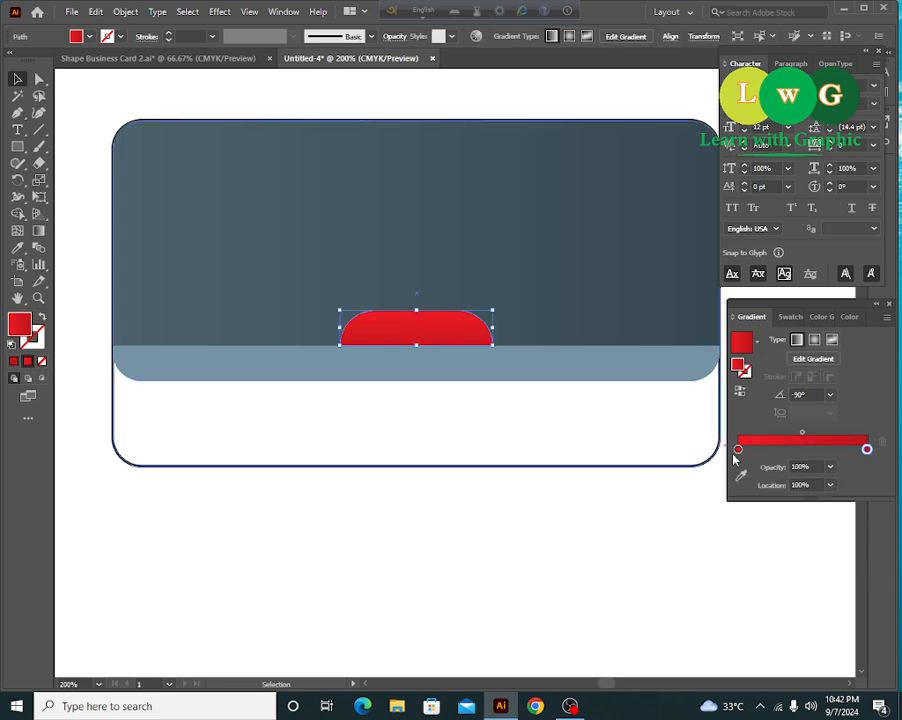
{"action": "double_click", "coordinate": [868, 450]}
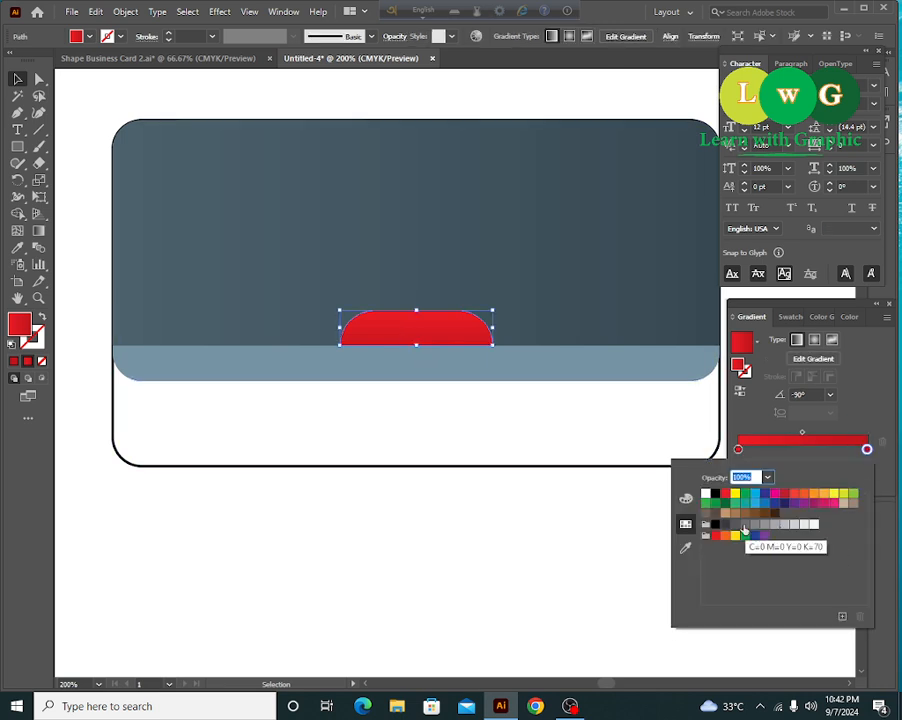
{"action": "left_click", "coordinate": [454, 508]}
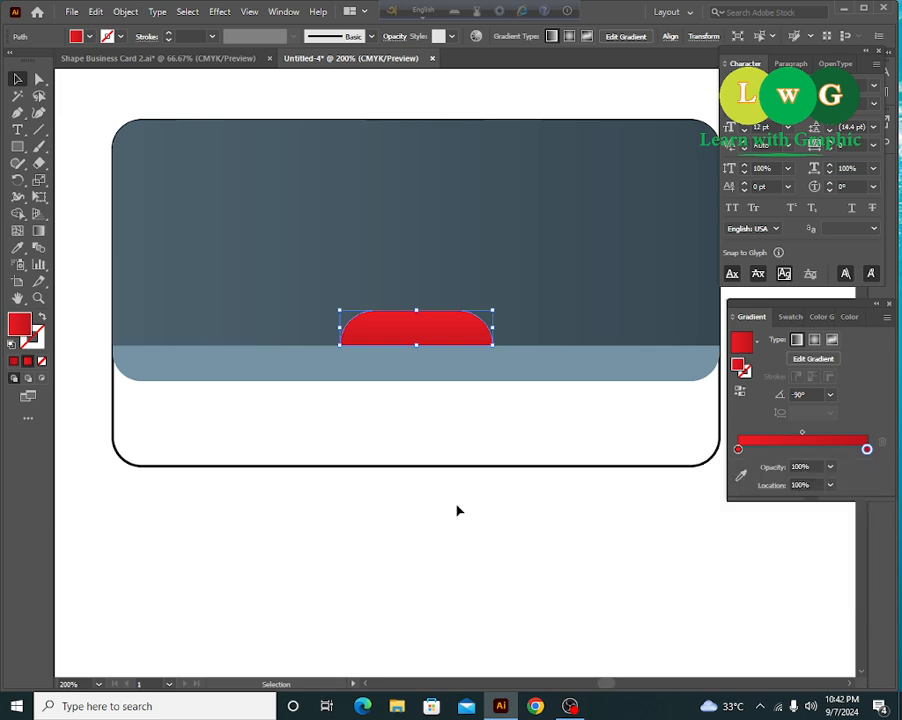
{"action": "left_click", "coordinate": [606, 492]}
{"action": "left_click_drag", "start_coordinate": [511, 534], "coordinate": [526, 529]}
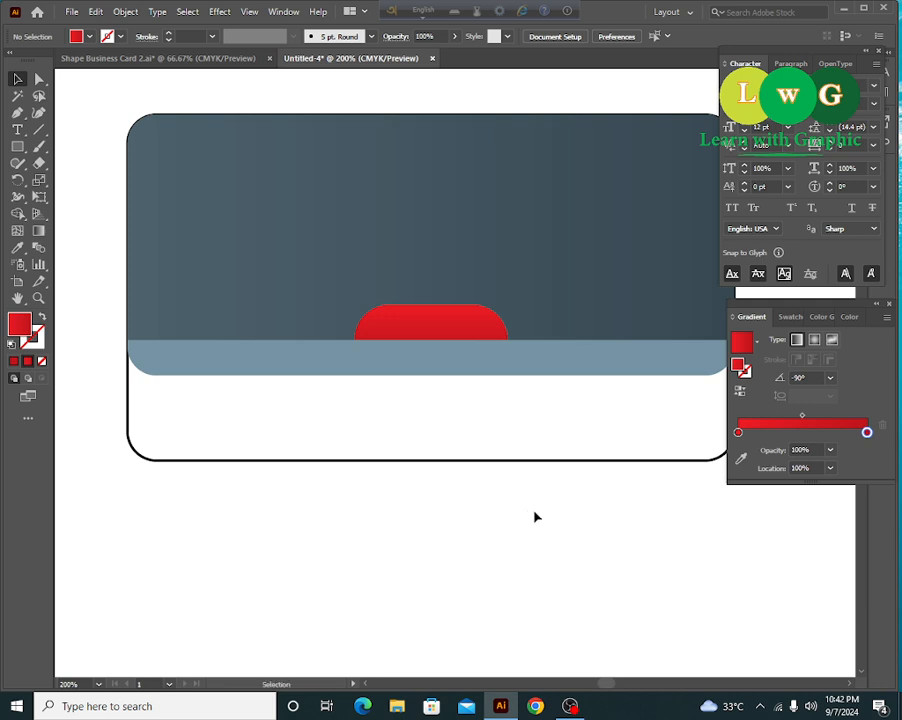
- Recentre the card in view and switch to the Type tool for a new text line
{"action": "scroll", "coordinate": [390, 465], "scroll_direction": "down", "scroll_amount": 1}
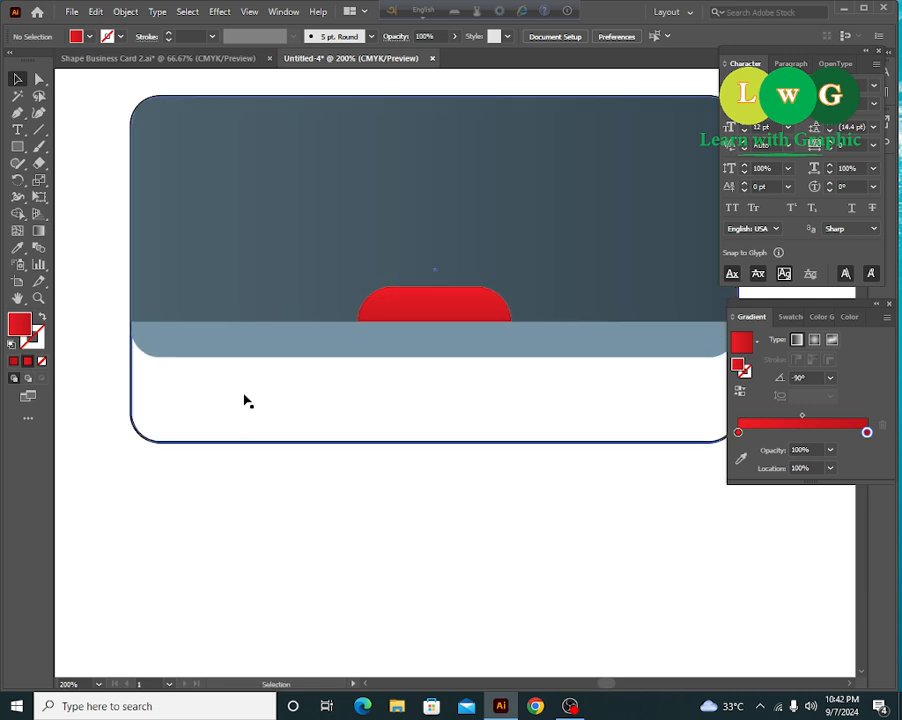
{"action": "left_click_drag", "start_coordinate": [602, 504], "coordinate": [397, 529]}
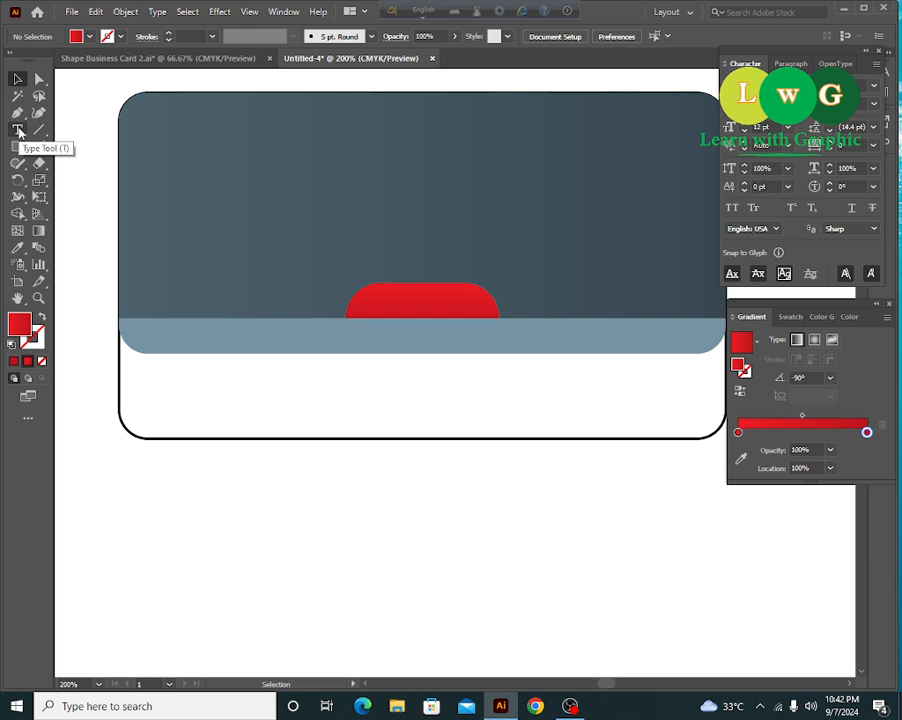
{"action": "left_click", "coordinate": [18, 131]}
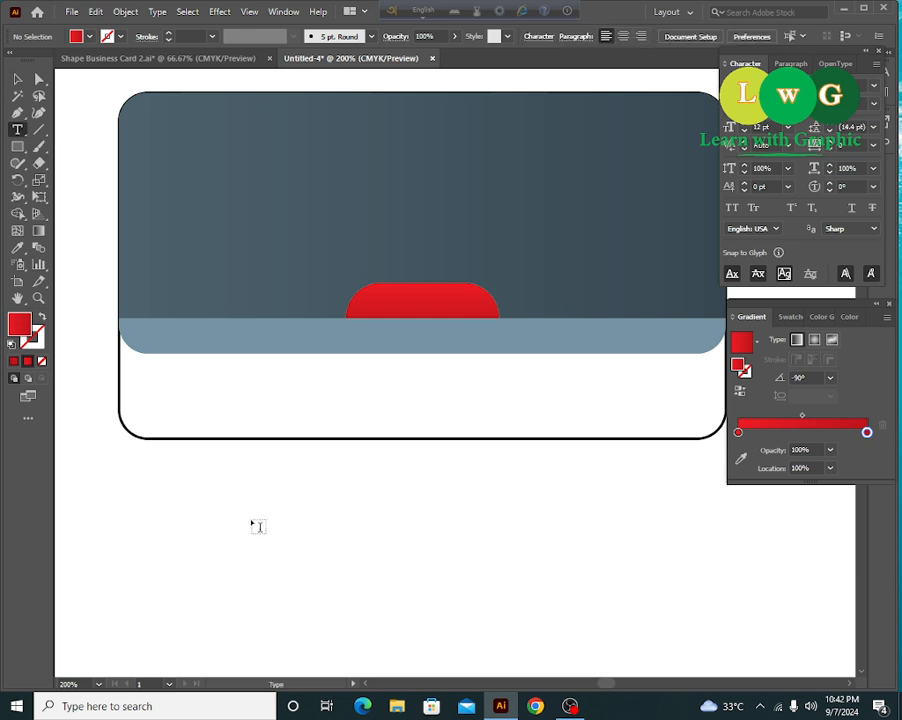
- Type 'Graphic' below the card and Alt-drag a copy of it to the right
{"action": "left_click", "coordinate": [253, 521]}
{"action": "type", "text": "Gra"}
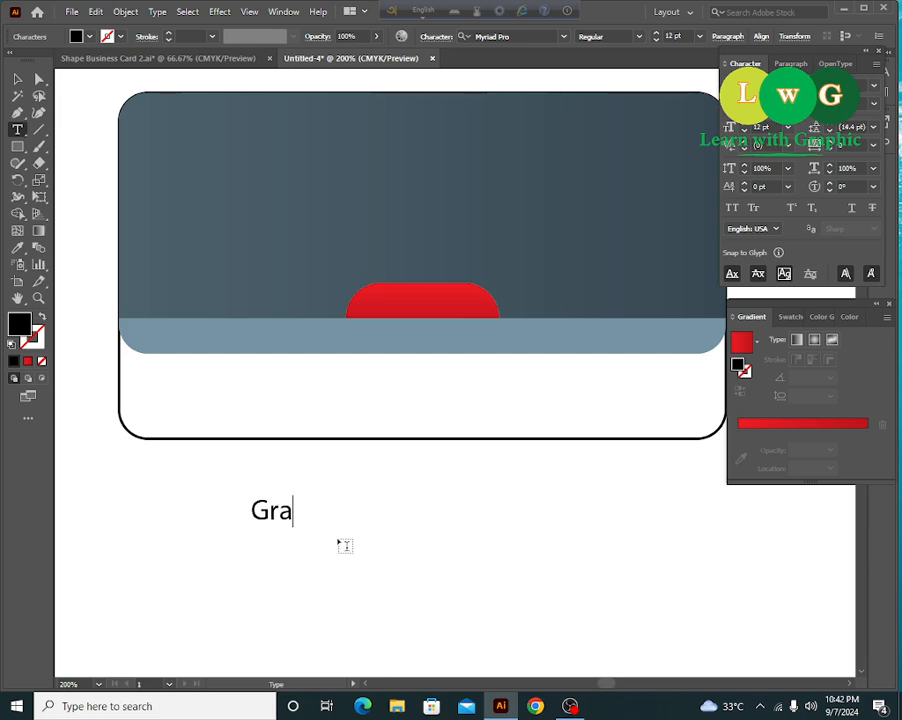
{"action": "type", "text": "phic"}
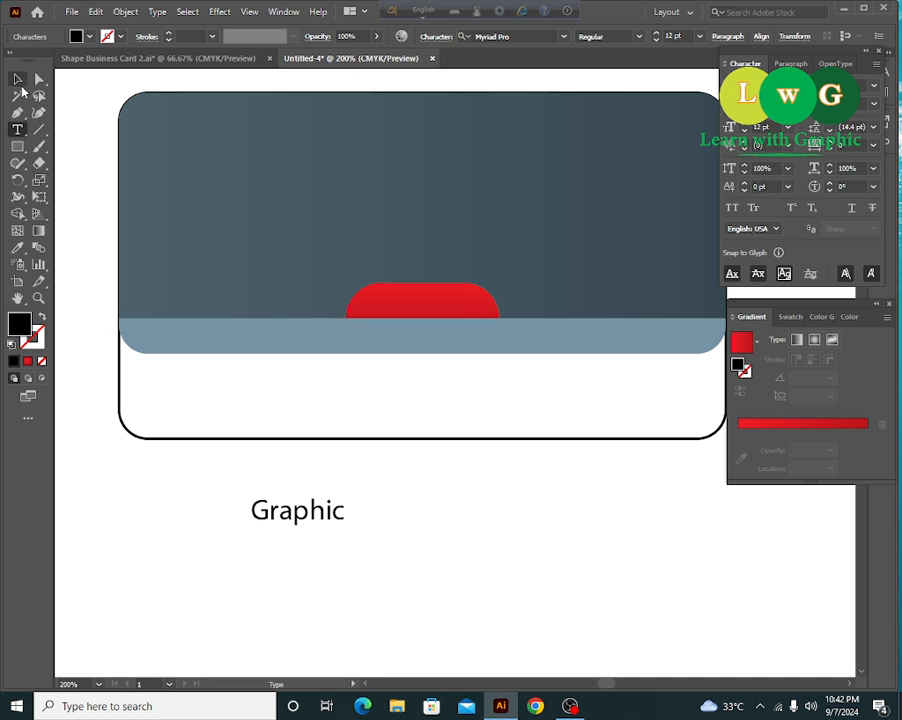
{"action": "left_click", "coordinate": [18, 80]}
{"action": "left_click", "coordinate": [410, 604]}
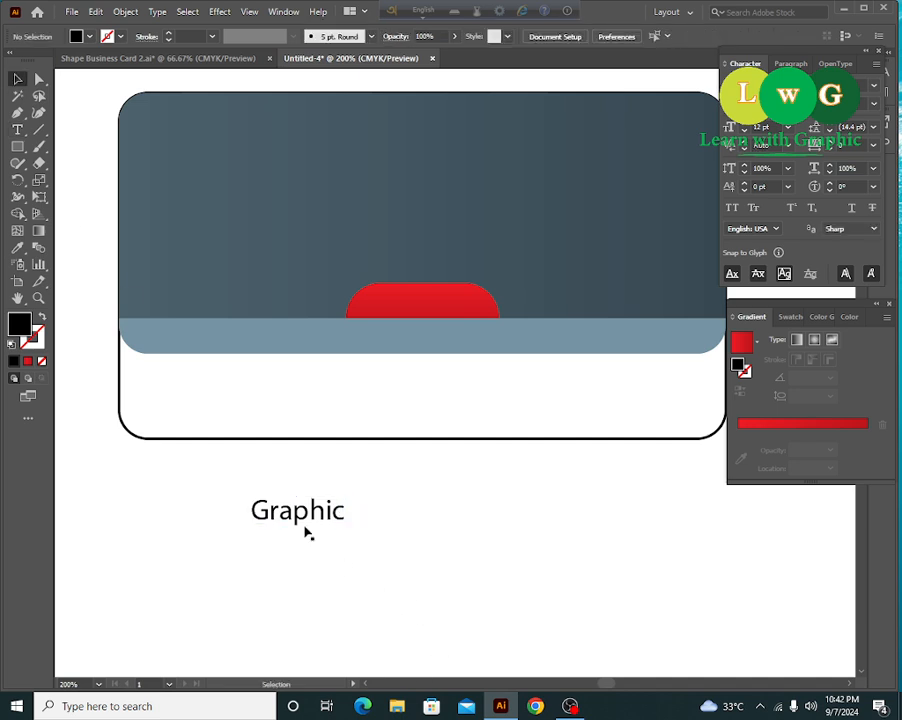
{"action": "left_click_drag", "start_coordinate": [302, 522], "coordinate": [435, 519]}
- Edit the first label to read 'Graphic Desgn'
{"action": "double_click", "coordinate": [435, 519]}
{"action": "double_click", "coordinate": [436, 518]}
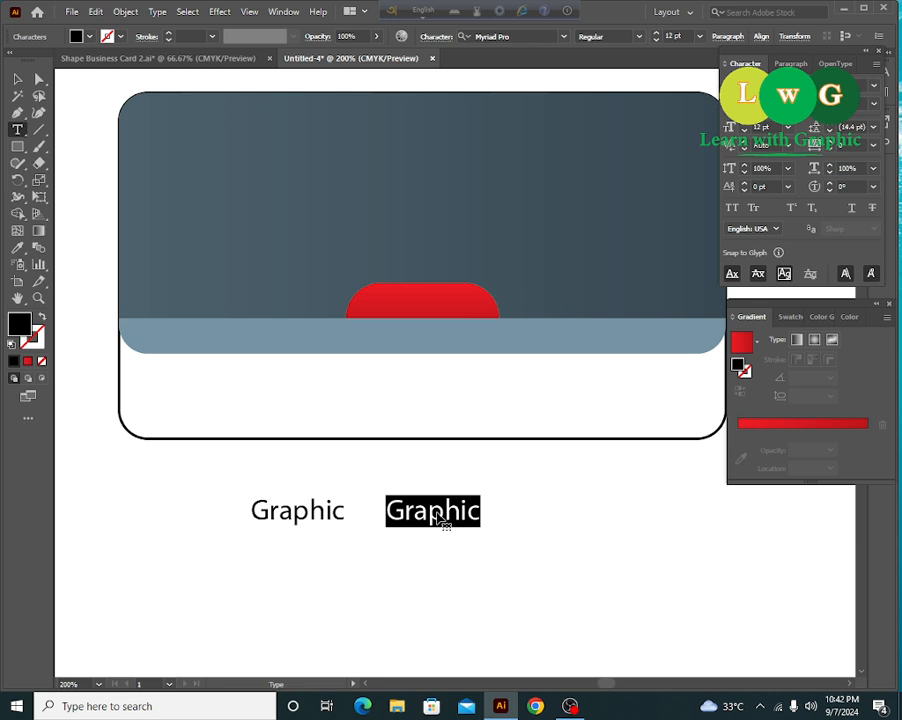
{"action": "left_click", "coordinate": [344, 513]}
{"action": "type", "text": "Des"}
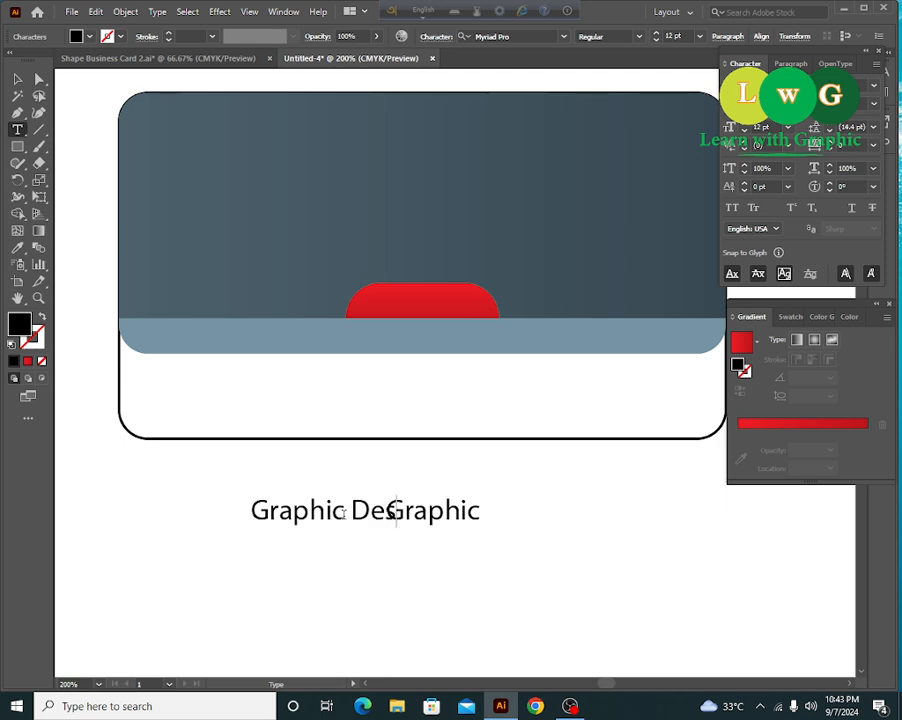
{"action": "type", "text": "ign"}
{"action": "left_click", "coordinate": [17, 79]}
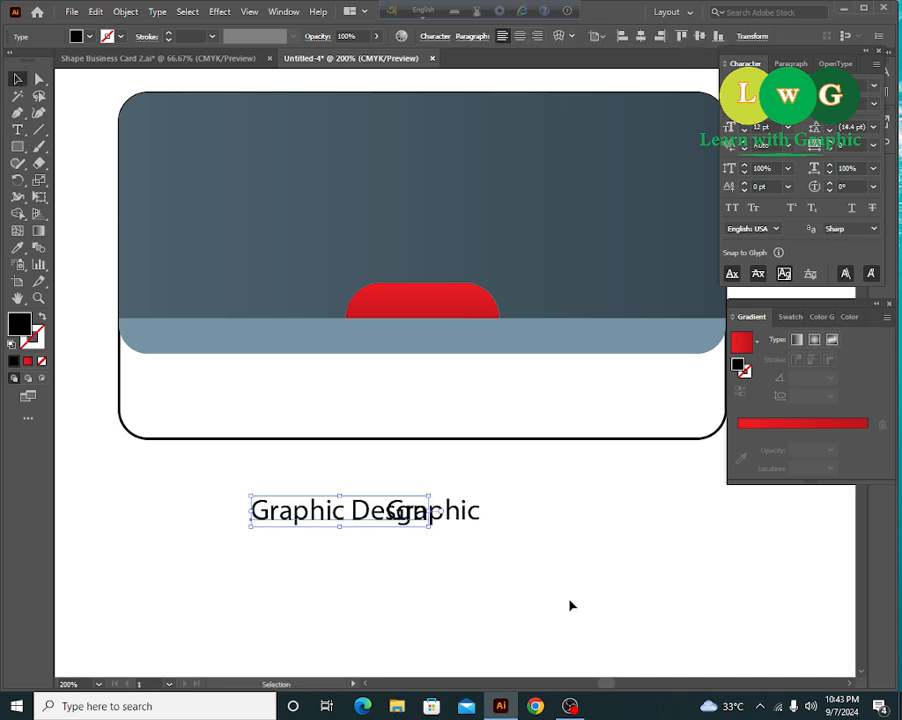
{"action": "left_click", "coordinate": [566, 600]}
- Move the copy right, retype it as 'Brand Promotion', and scale both labels to about 8.45 pt
{"action": "left_click_drag", "start_coordinate": [462, 512], "coordinate": [550, 513]}
{"action": "double_click", "coordinate": [524, 522]}
{"action": "type", "text": "B"}
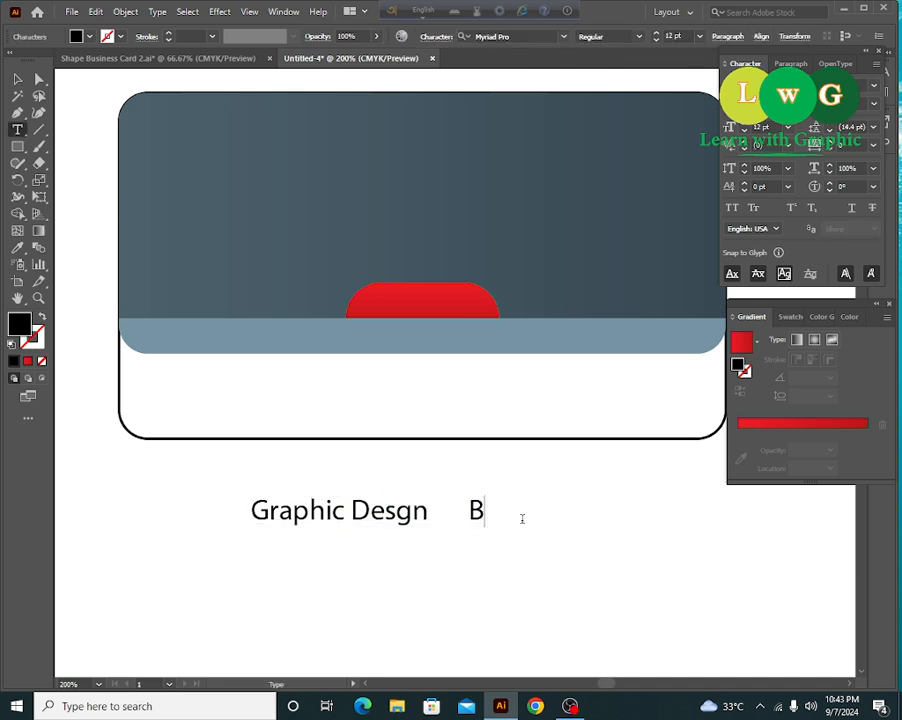
{"action": "type", "text": "rand Promotion"}
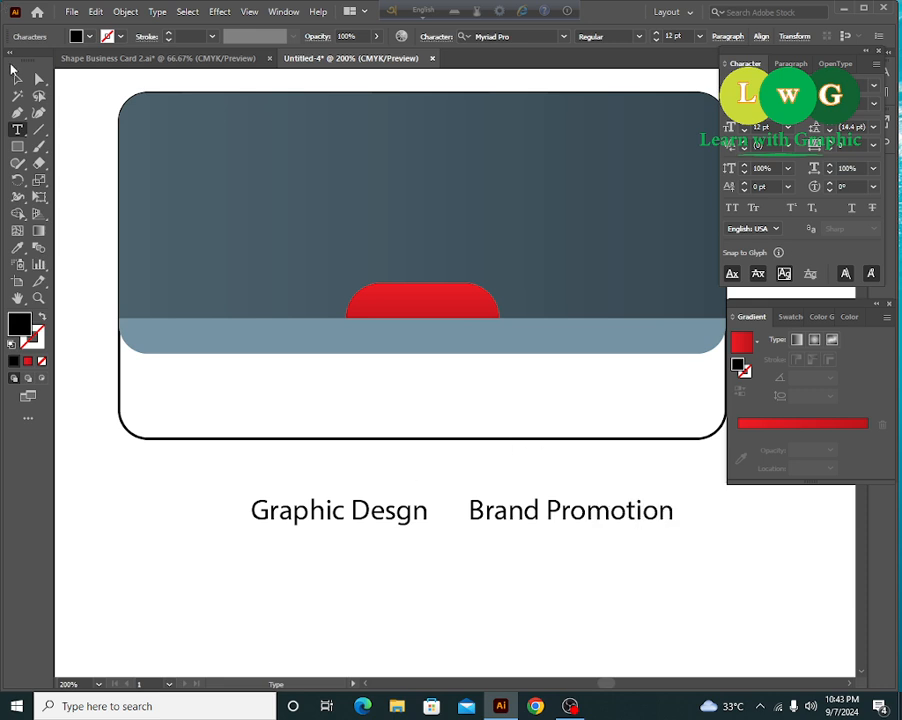
{"action": "left_click", "coordinate": [17, 80]}
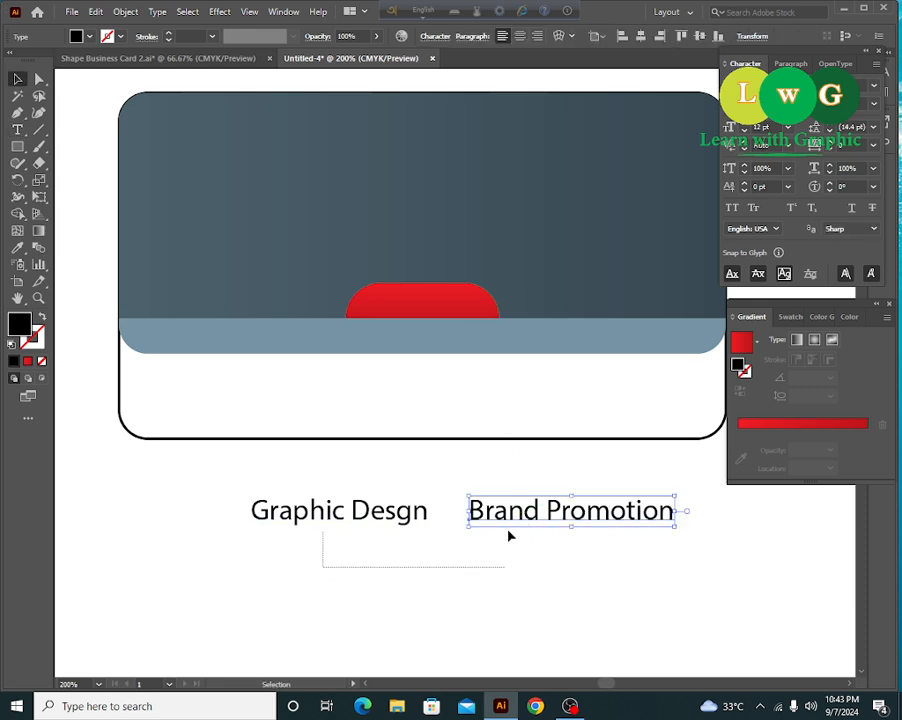
{"action": "left_click_drag", "start_coordinate": [508, 536], "coordinate": [530, 522]}
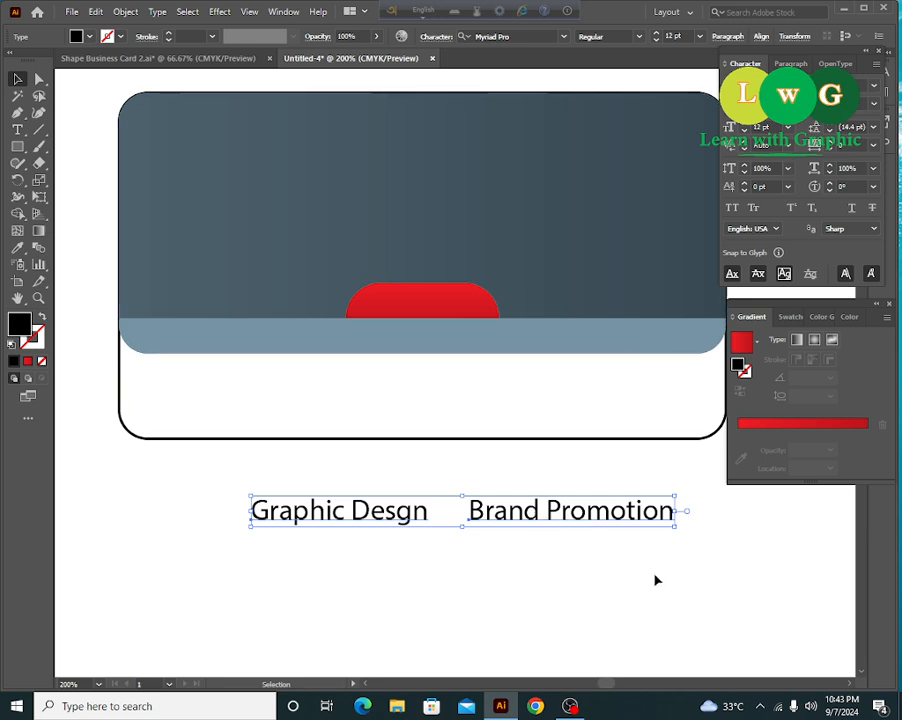
{"action": "left_click_drag", "start_coordinate": [676, 530], "coordinate": [610, 535]}
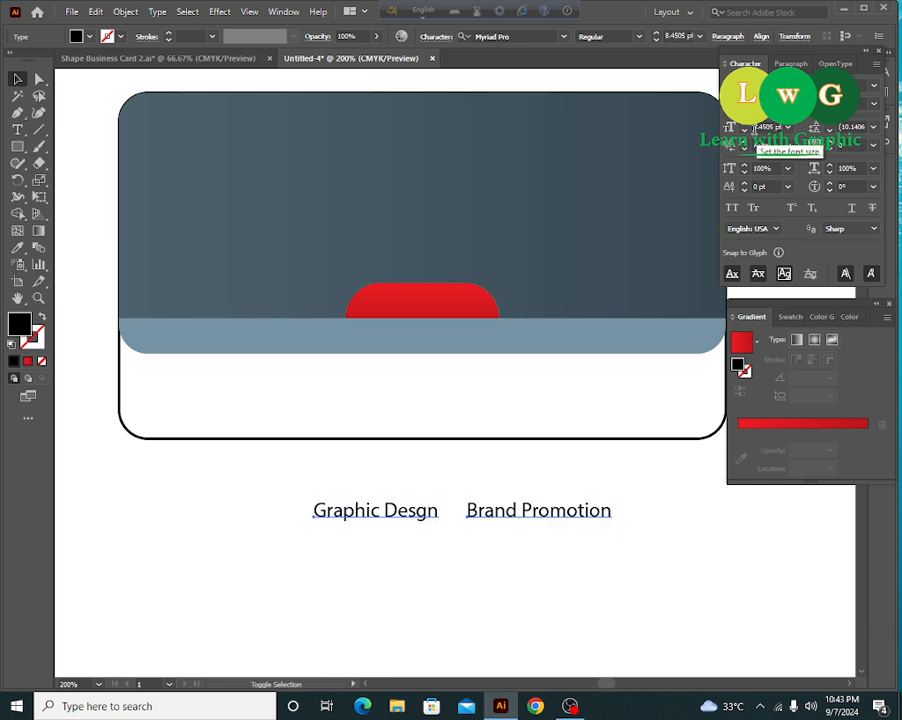
- Set both labels to 7 pt and nudge Brand Promotion slightly left
{"action": "left_click", "coordinate": [765, 128]}
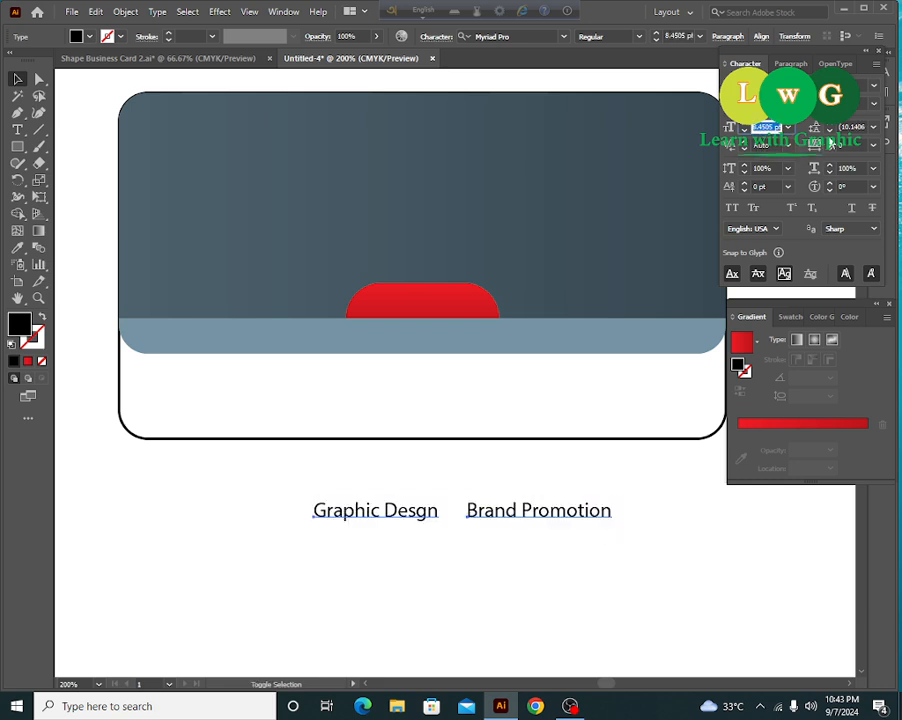
{"action": "type", "text": "7"}
{"action": "key", "text": "Return"}
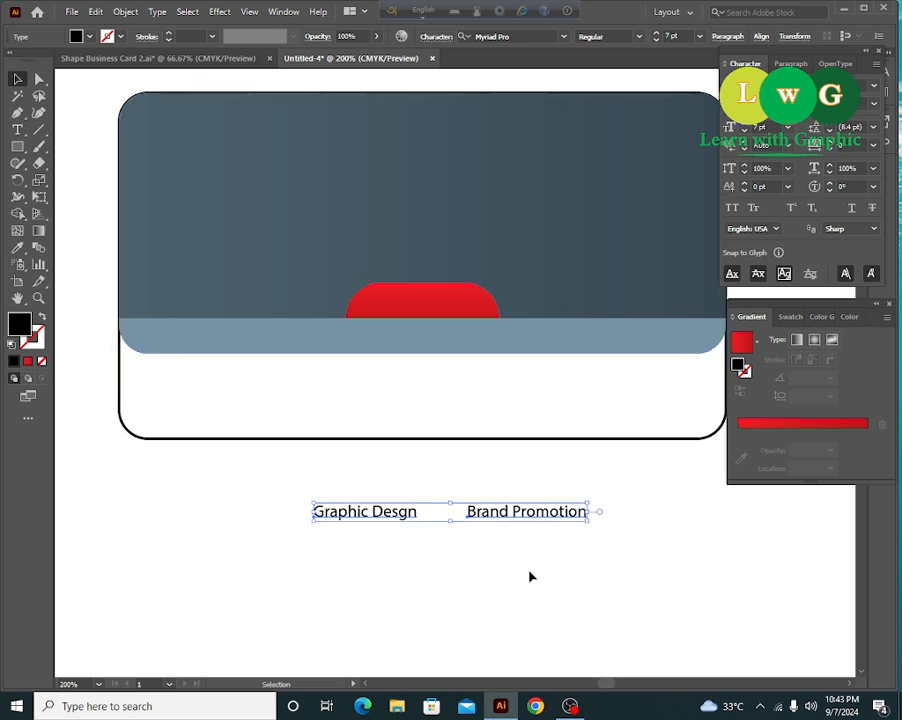
{"action": "left_click", "coordinate": [527, 579]}
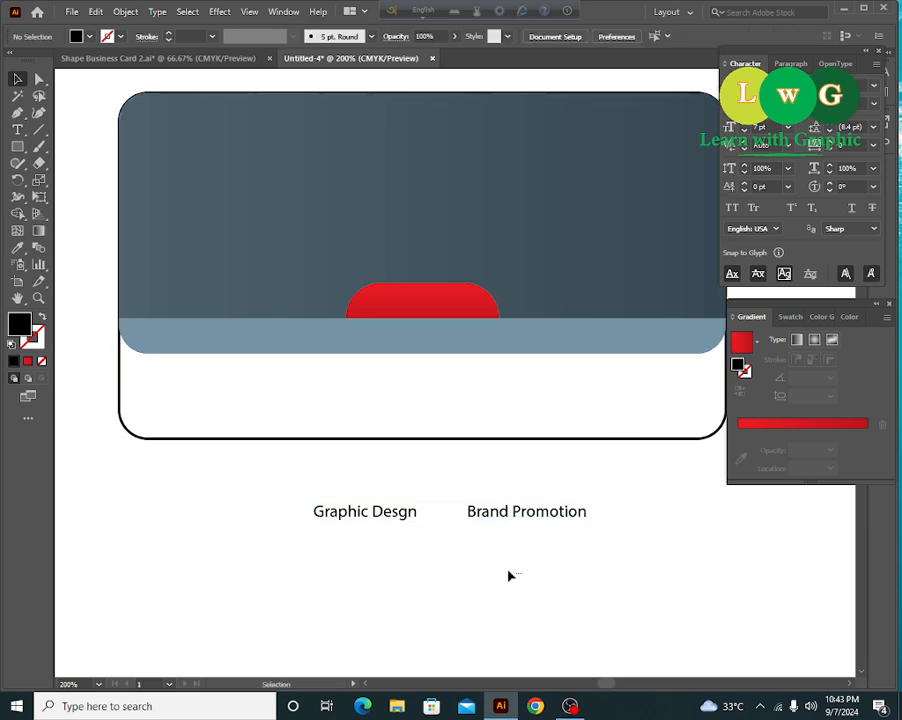
{"action": "left_click", "coordinate": [502, 511]}
{"action": "key", "text": "Left"}
{"action": "key", "text": "Left"}
{"action": "key", "text": "Left"}
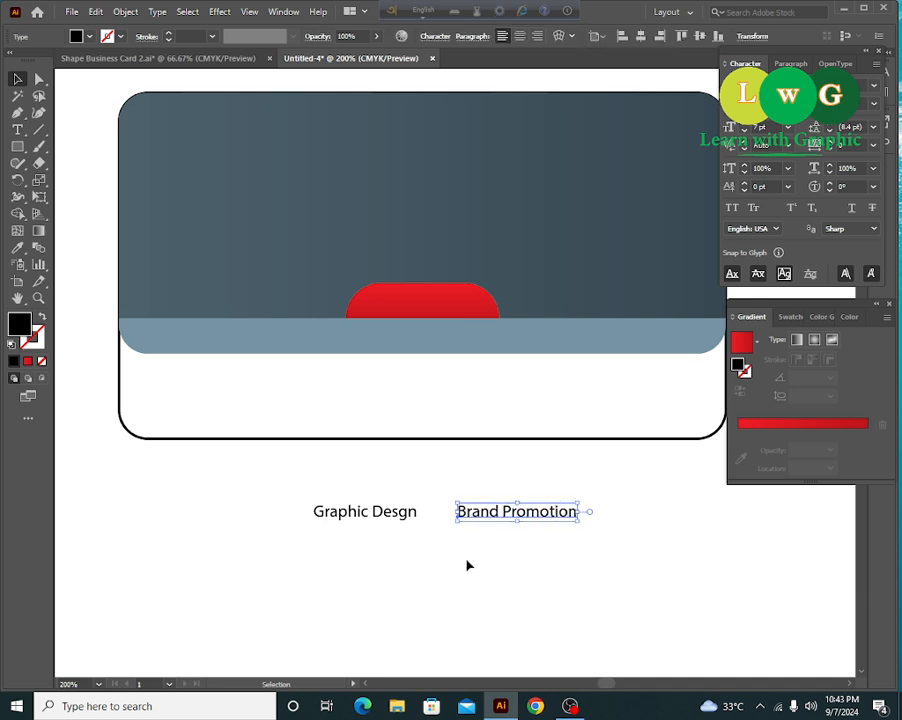
{"action": "left_click", "coordinate": [391, 571]}
- Alt-drag a copy of Brand Promotion to the right of the row
{"action": "left_click_drag", "start_coordinate": [351, 570], "coordinate": [509, 516]}
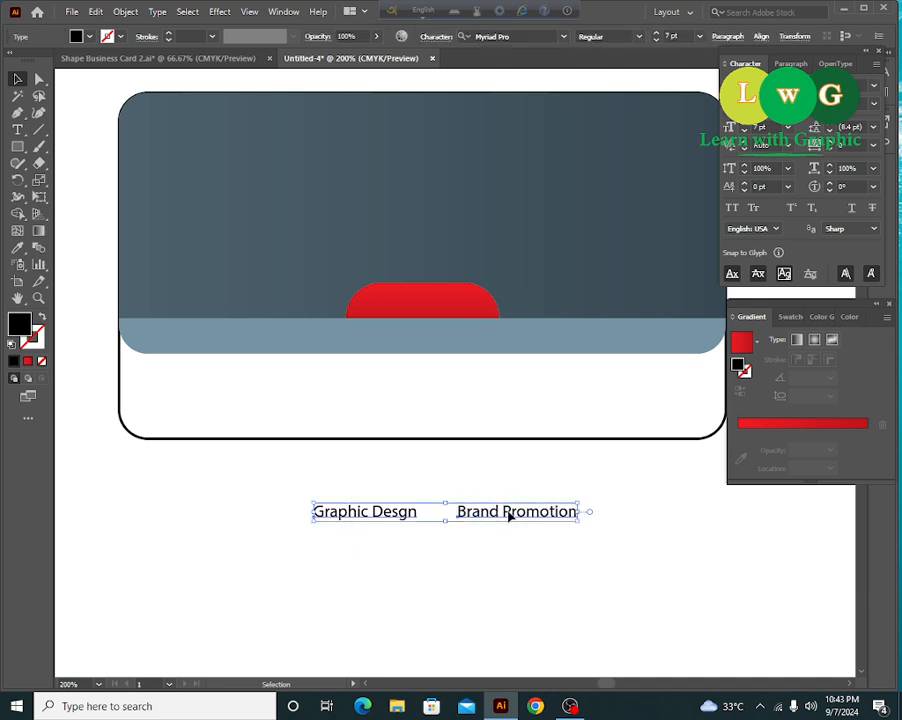
{"action": "left_click", "coordinate": [628, 570]}
{"action": "left_click_drag", "start_coordinate": [628, 570], "coordinate": [674, 557]}
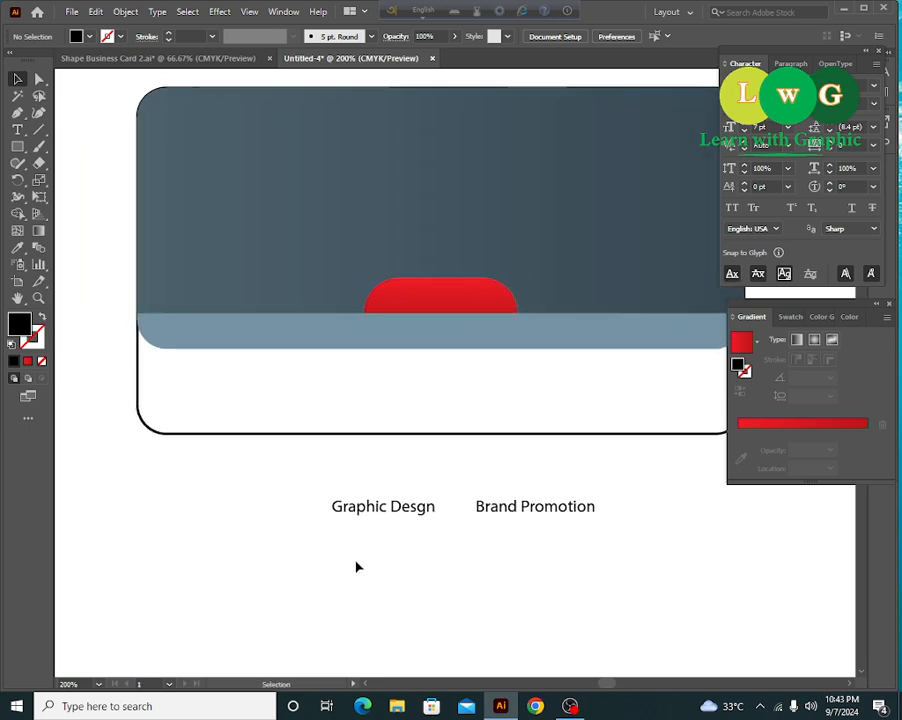
{"action": "left_click_drag", "start_coordinate": [356, 566], "coordinate": [687, 510]}
{"action": "left_click", "coordinate": [484, 542]}
- Replace the copy's text with 'Digital Marketing' and select all three service labels
{"action": "triple_click", "coordinate": [686, 510]}
{"action": "type", "text": "D"}
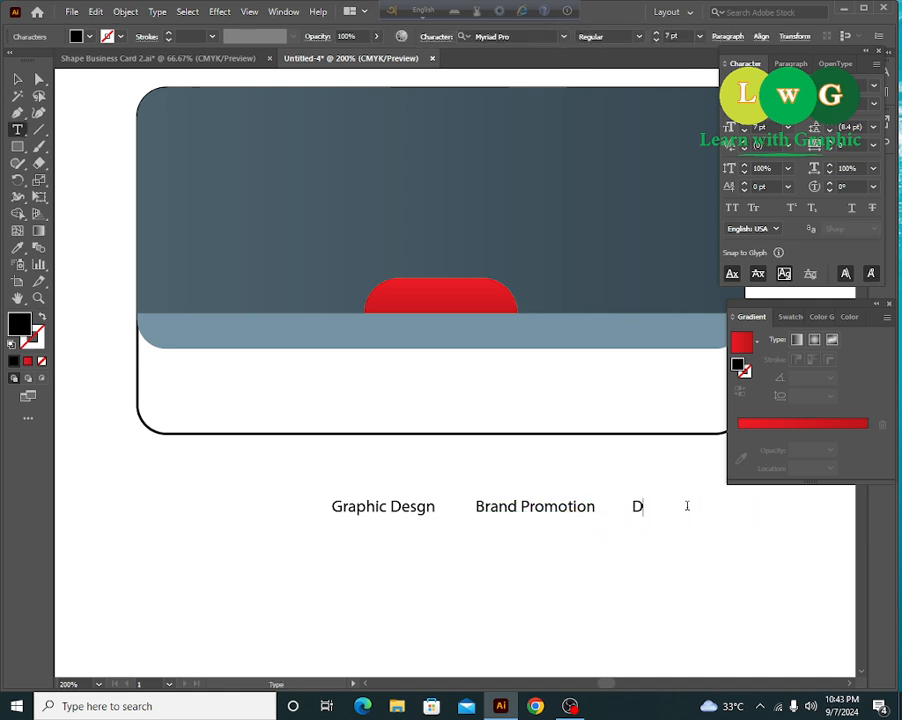
{"action": "type", "text": "igital Marketing"}
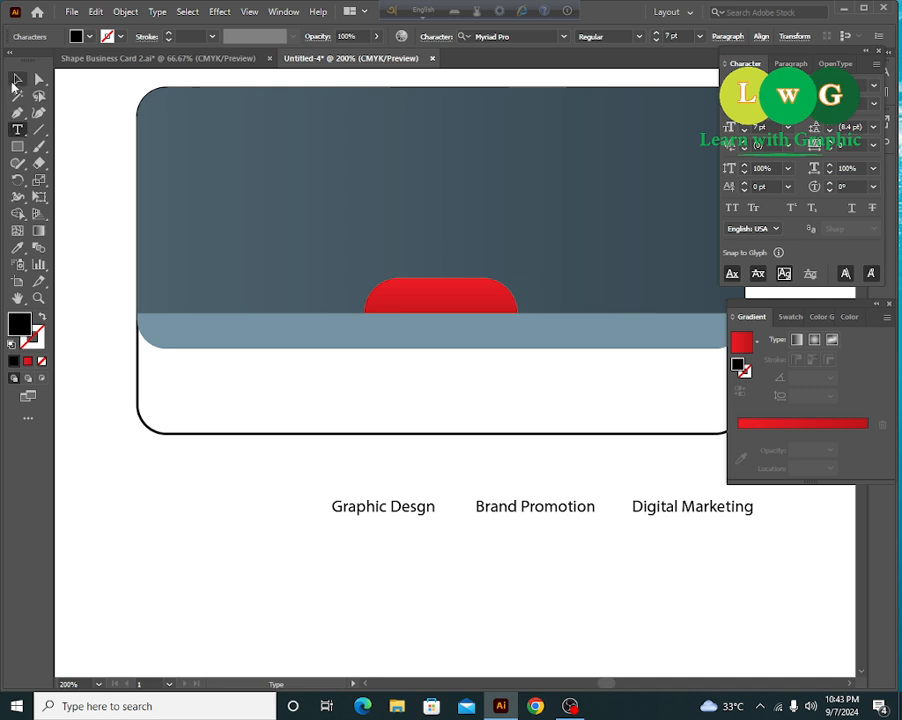
{"action": "left_click", "coordinate": [17, 79]}
{"action": "left_click", "coordinate": [490, 611]}
{"action": "left_click_drag", "start_coordinate": [490, 611], "coordinate": [457, 608]}
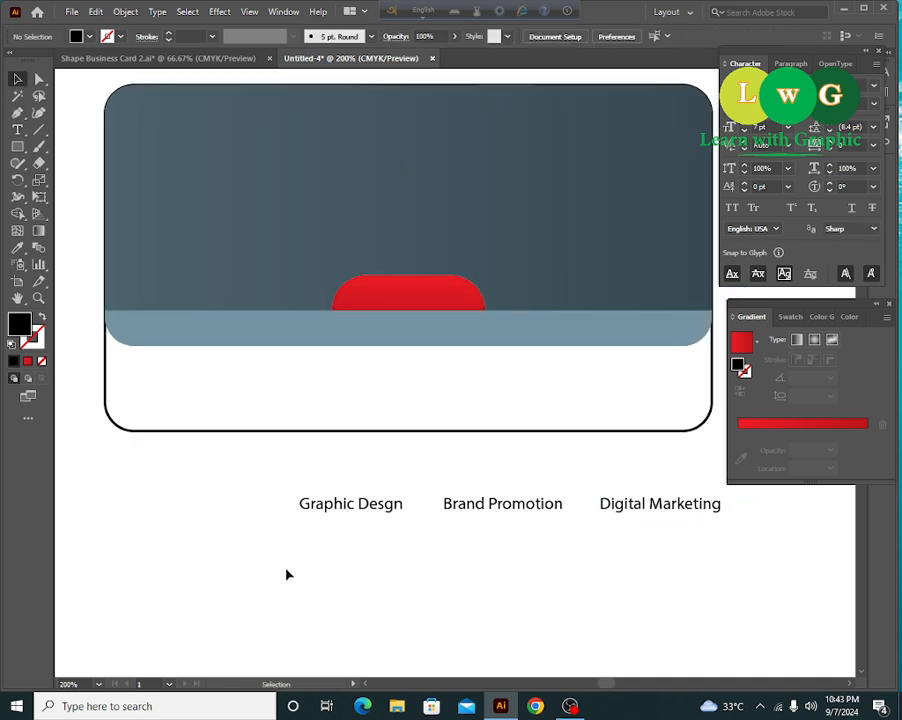
{"action": "left_click_drag", "start_coordinate": [273, 571], "coordinate": [736, 493]}
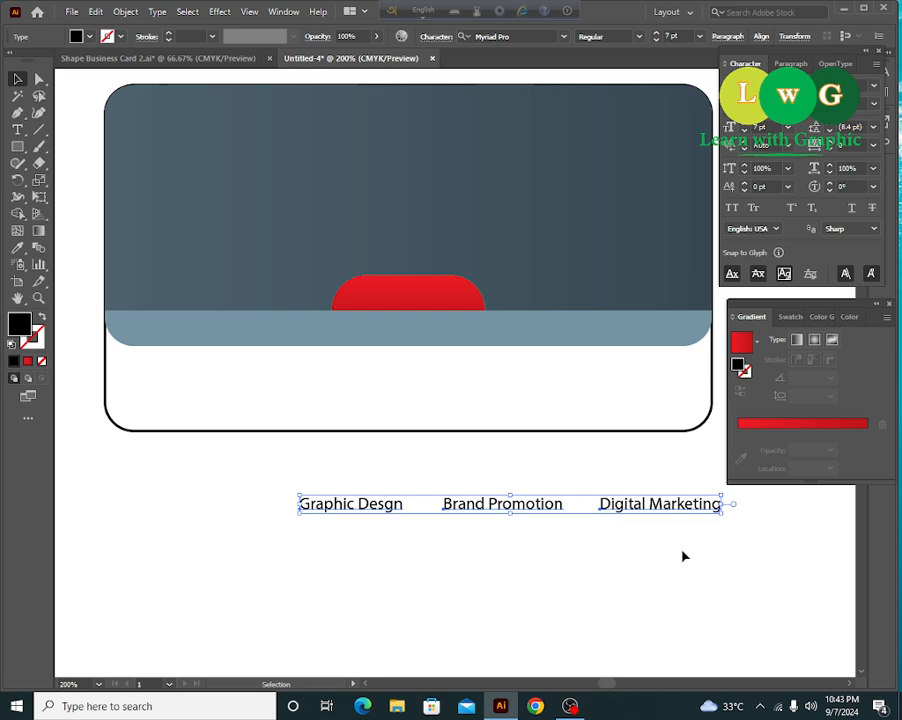
- Draw a vertical divider after Graphic Desgn with a black 0.75 pt stroke
{"action": "left_click", "coordinate": [39, 130]}
{"action": "key", "text": "ctrl+="}
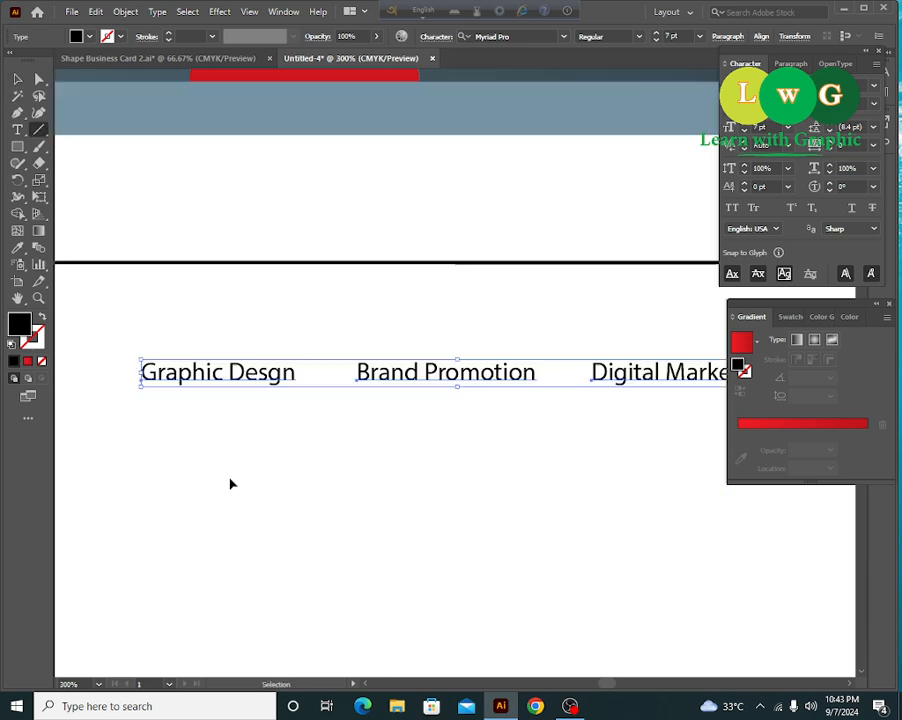
{"action": "left_click_drag", "start_coordinate": [229, 478], "coordinate": [274, 481]}
{"action": "left_click_drag", "start_coordinate": [320, 352], "coordinate": [320, 400]}
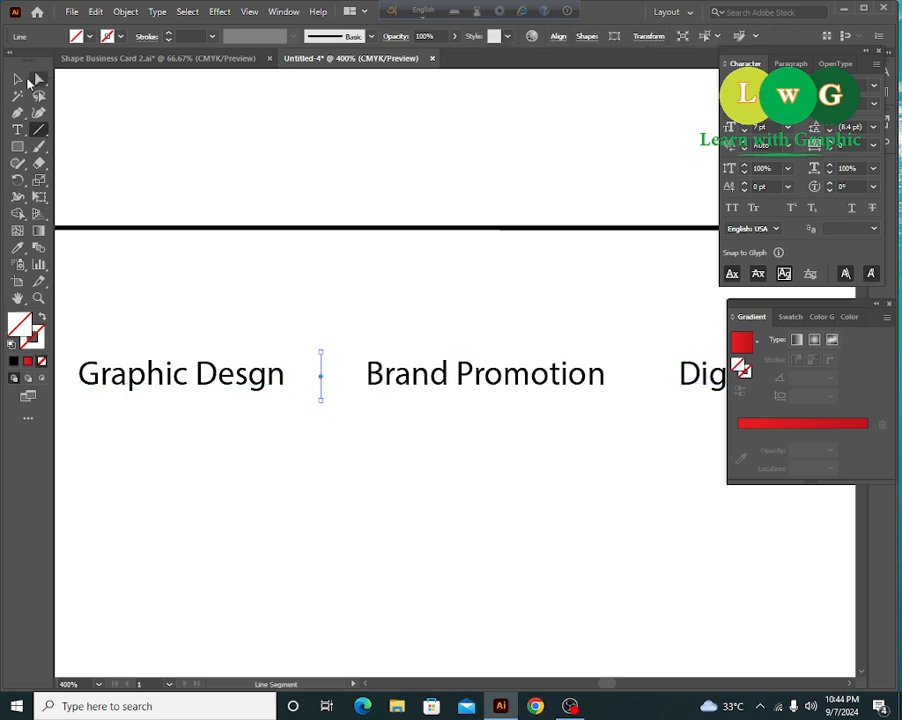
{"action": "key", "text": "v"}
{"action": "left_click", "coordinate": [170, 35]}
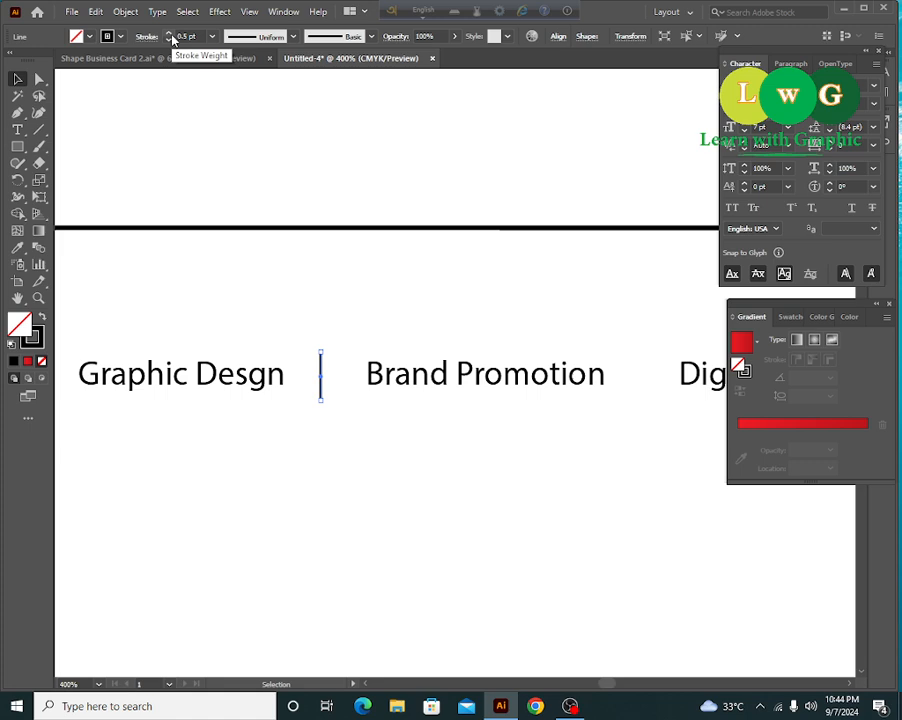
{"action": "left_click", "coordinate": [170, 33]}
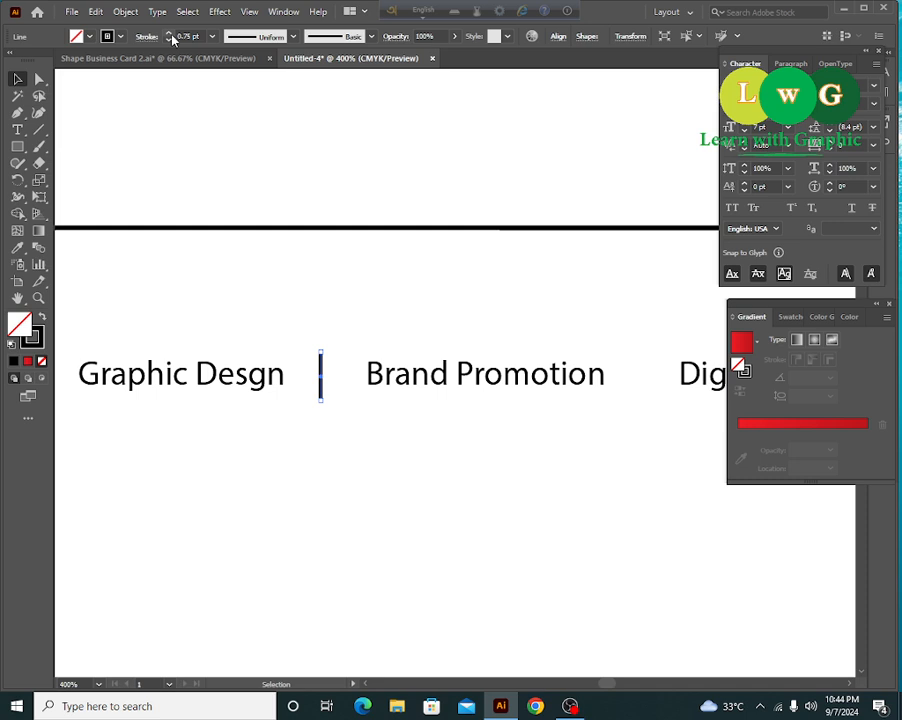
- Copy the divider to after Brand Promotion and shorten both dividers to the text height
{"action": "left_click", "coordinate": [320, 497]}
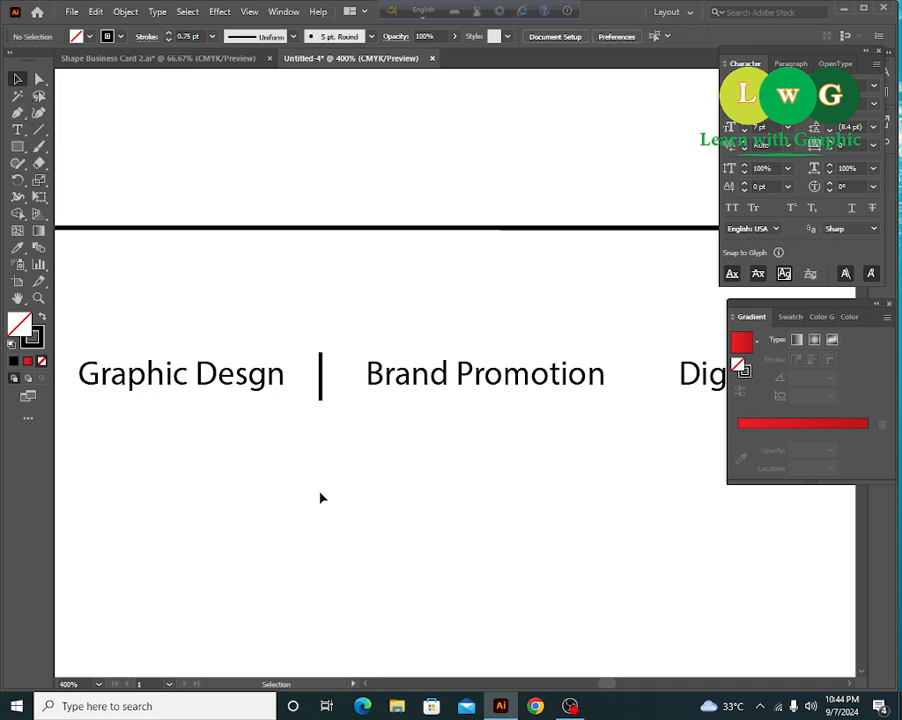
{"action": "scroll", "coordinate": [310, 510], "scroll_direction": "right", "scroll_amount": 4}
{"action": "scroll", "coordinate": [310, 510], "scroll_direction": "up", "scroll_amount": 1}
{"action": "left_click_drag", "start_coordinate": [201, 400], "coordinate": [519, 404]}
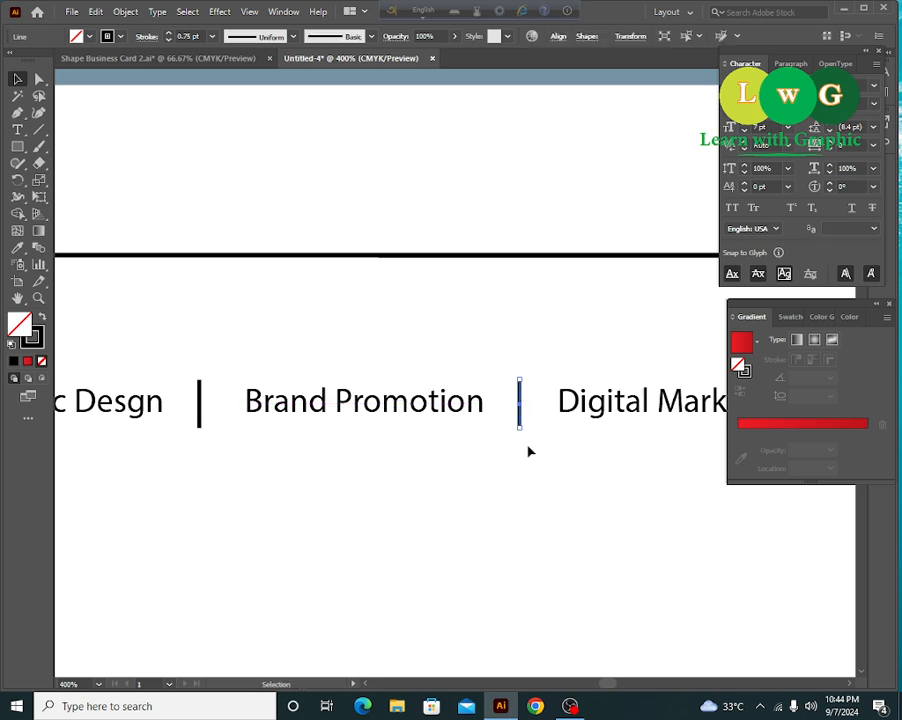
{"action": "key", "text": "ctrl+minus"}
{"action": "key", "text": "ctrl+minus"}
{"action": "key", "text": "ctrl+minus"}
{"action": "left_click_drag", "start_coordinate": [337, 419], "coordinate": [353, 424]}
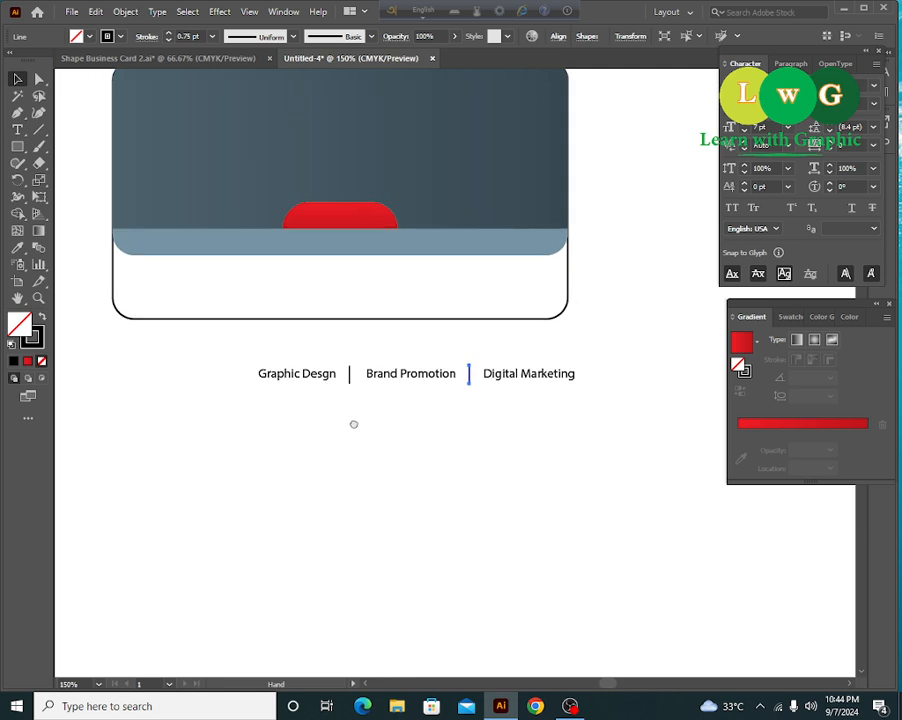
{"action": "scroll", "coordinate": [350, 376], "scroll_direction": "up", "scroll_amount": 3}
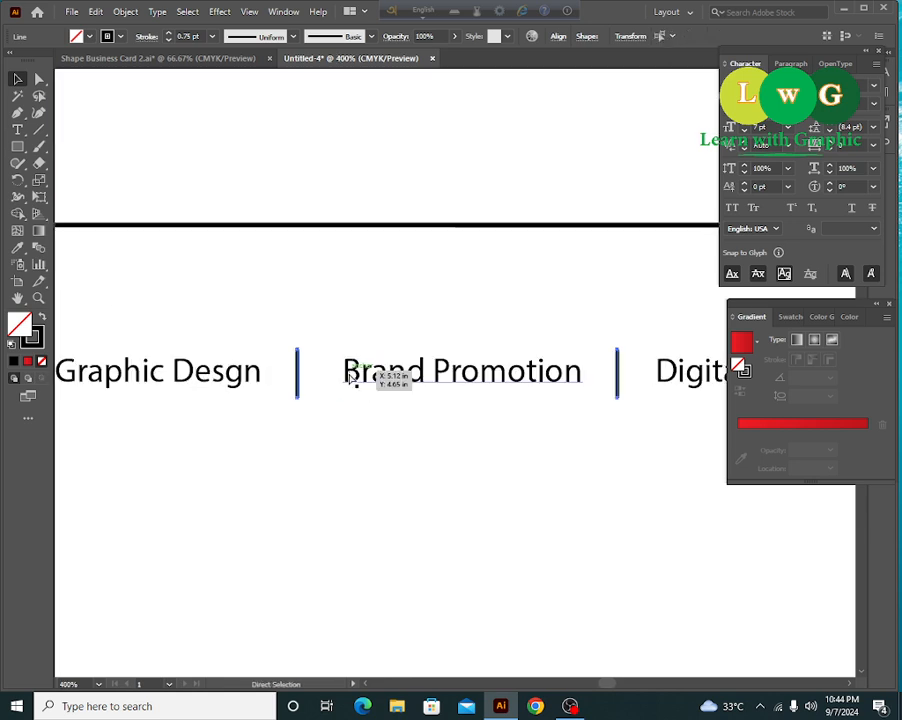
{"action": "left_click", "coordinate": [350, 376]}
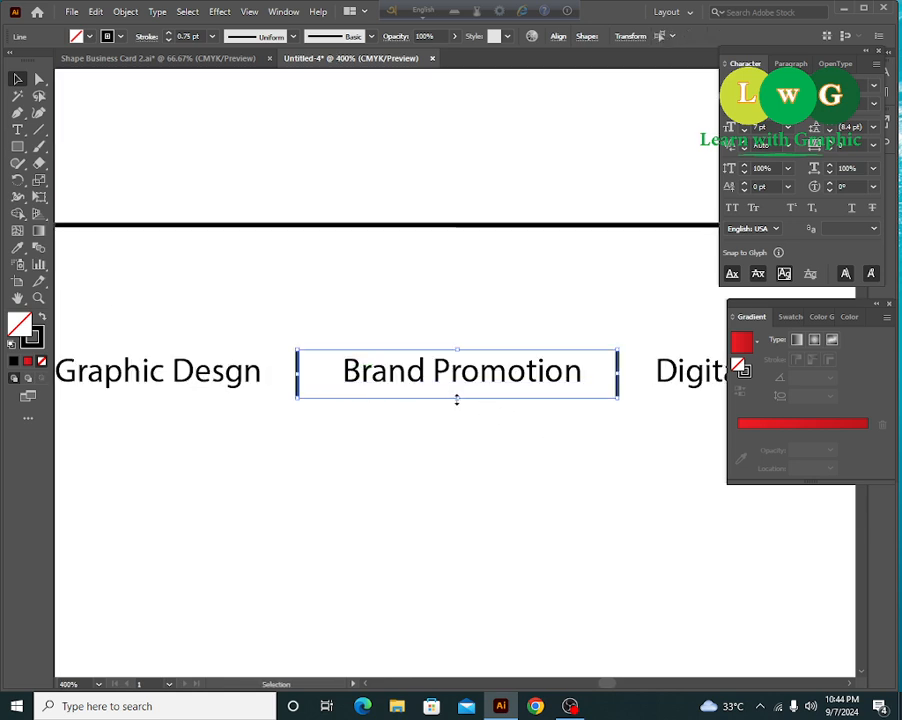
{"action": "left_click_drag", "start_coordinate": [457, 399], "coordinate": [458, 394]}
- Move the whole row of labels and dividers into the card's white bottom strip
{"action": "left_click", "coordinate": [437, 478]}
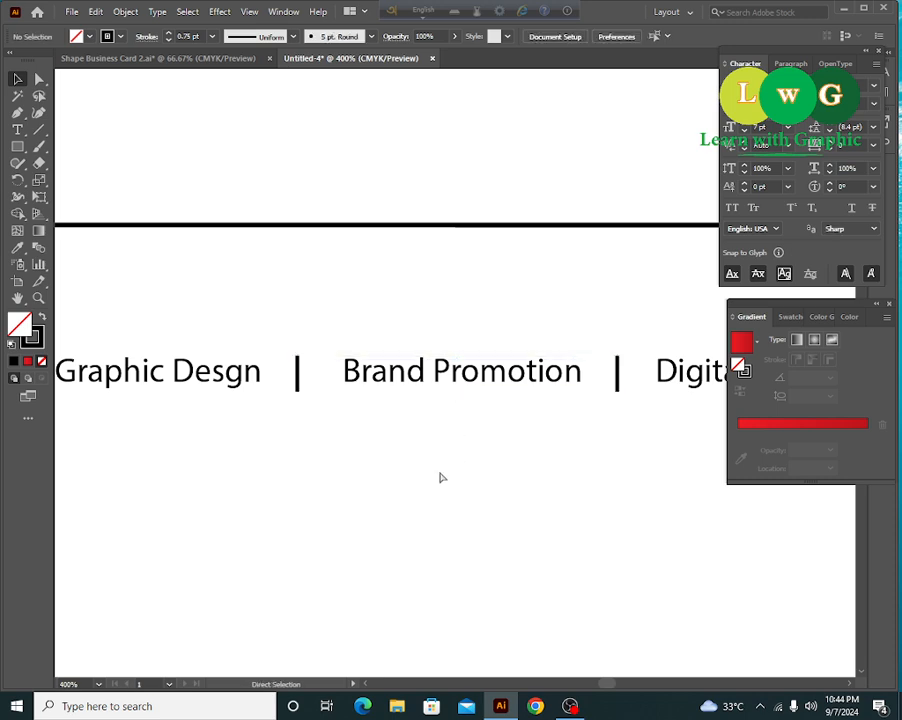
{"action": "key", "text": "ctrl+1"}
{"action": "key", "text": "v"}
{"action": "left_click_drag", "start_coordinate": [343, 418], "coordinate": [577, 363]}
{"action": "left_click_drag", "start_coordinate": [468, 455], "coordinate": [490, 457]}
{"action": "left_click_drag", "start_coordinate": [484, 379], "coordinate": [442, 321]}
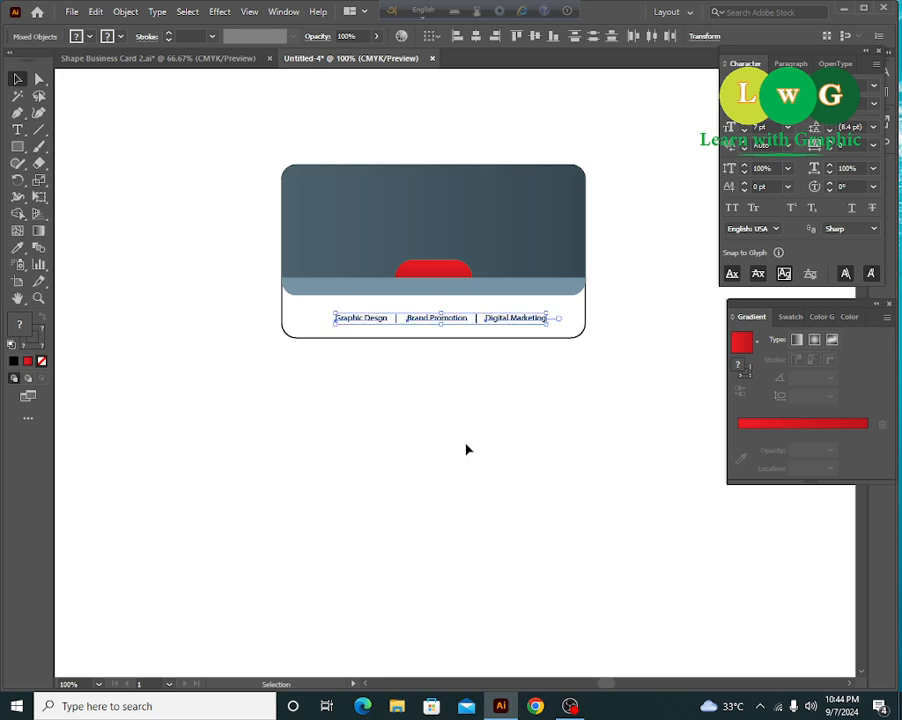
- Horizontally centre the label row on the card, using the card as key object
{"action": "key", "text": "ctrl+equal"}
{"action": "key", "text": "ctrl+equal"}
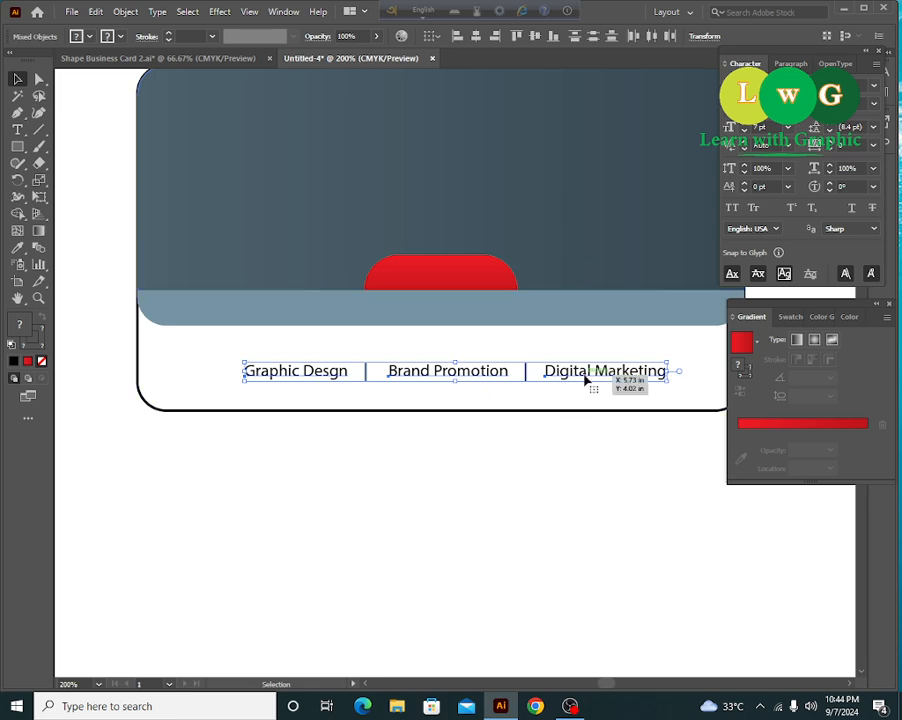
{"action": "key", "text": "a"}
{"action": "key", "text": "v"}
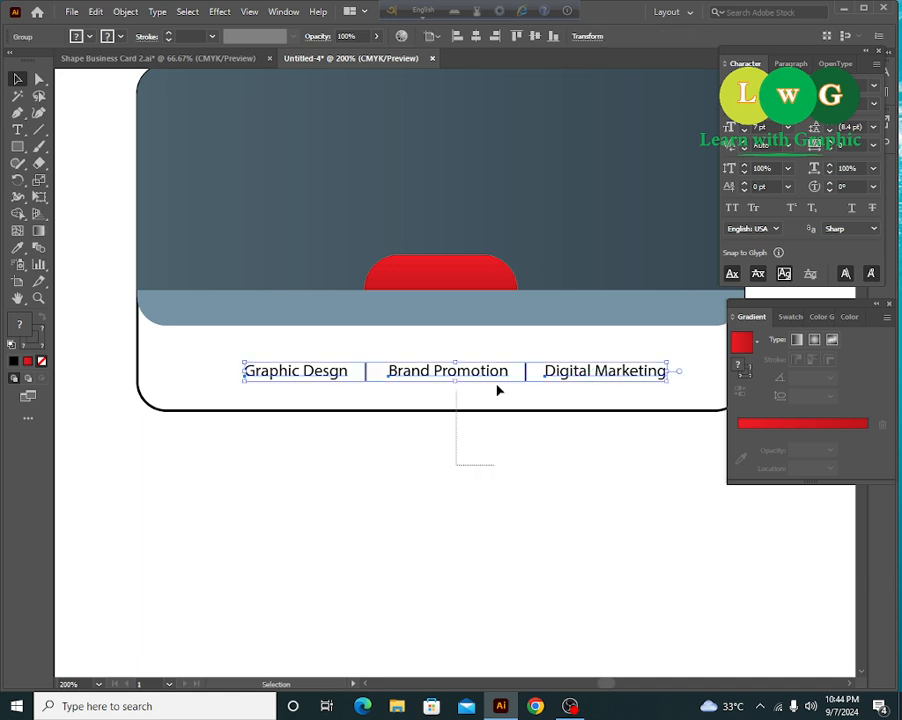
{"action": "left_click", "coordinate": [500, 390]}
{"action": "left_click", "coordinate": [499, 416]}
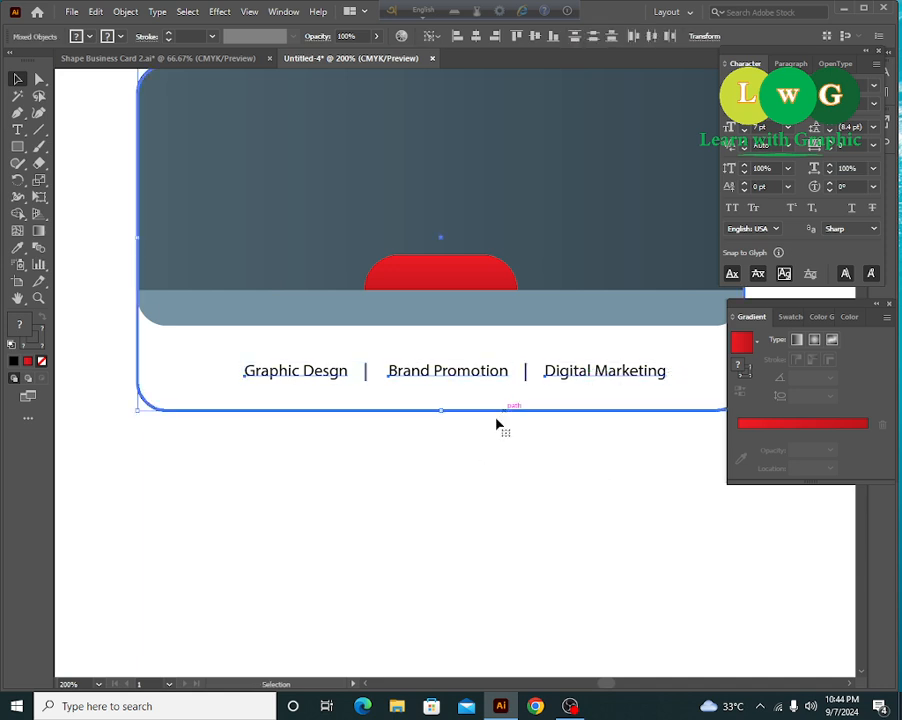
{"action": "left_click", "coordinate": [477, 38]}
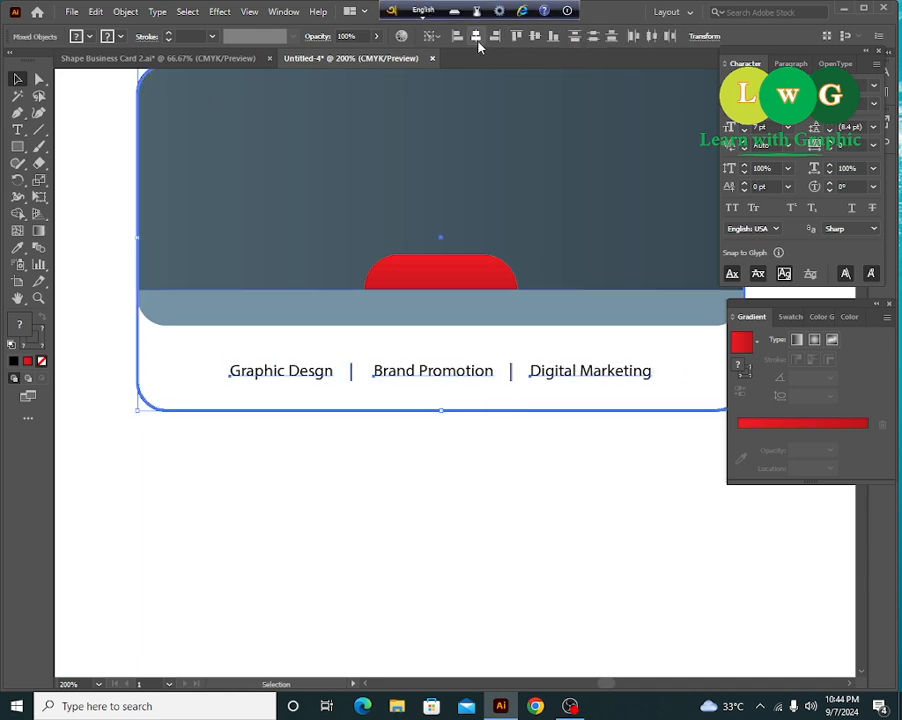
{"action": "left_click", "coordinate": [580, 476]}
- Recolour the labels and dividers with the Eyedropper, sampling the card's dark slate top
{"action": "key", "text": "ctrl+1"}
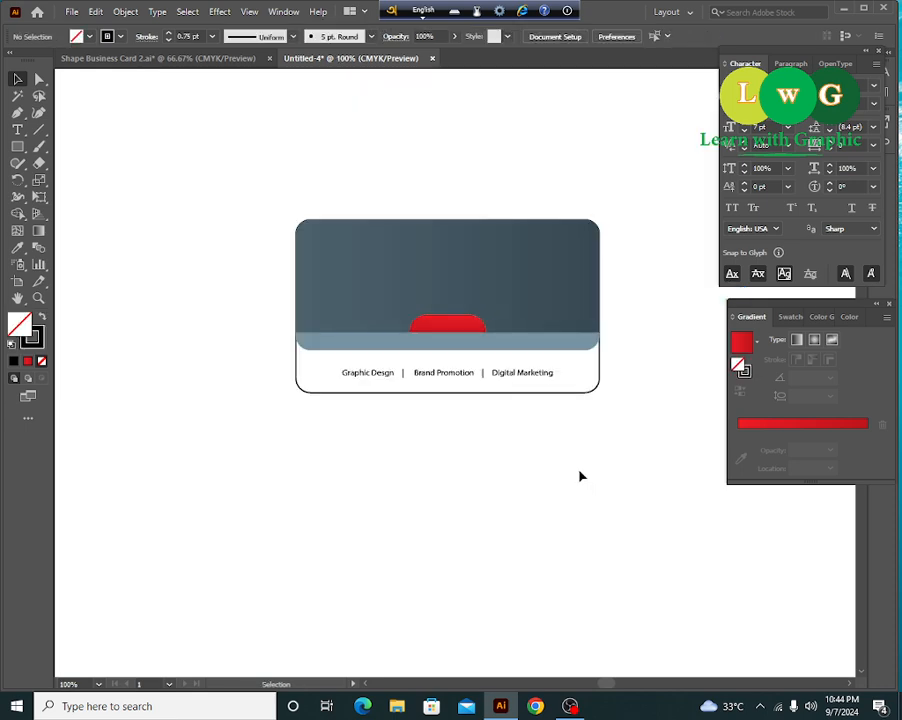
{"action": "key", "text": "ctrl+plus"}
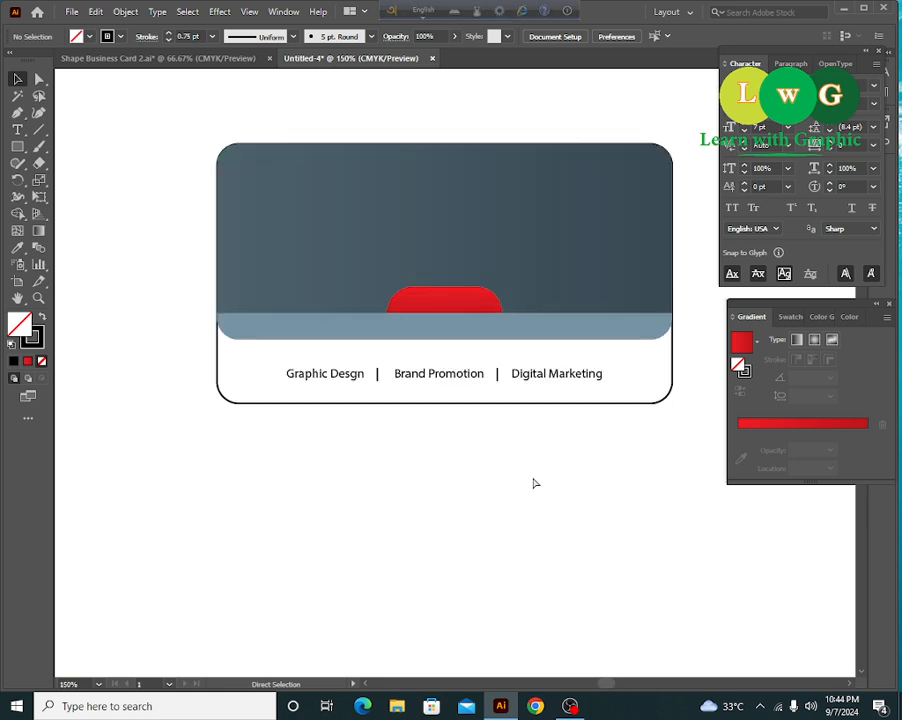
{"action": "left_click", "coordinate": [476, 380]}
{"action": "key", "text": "i"}
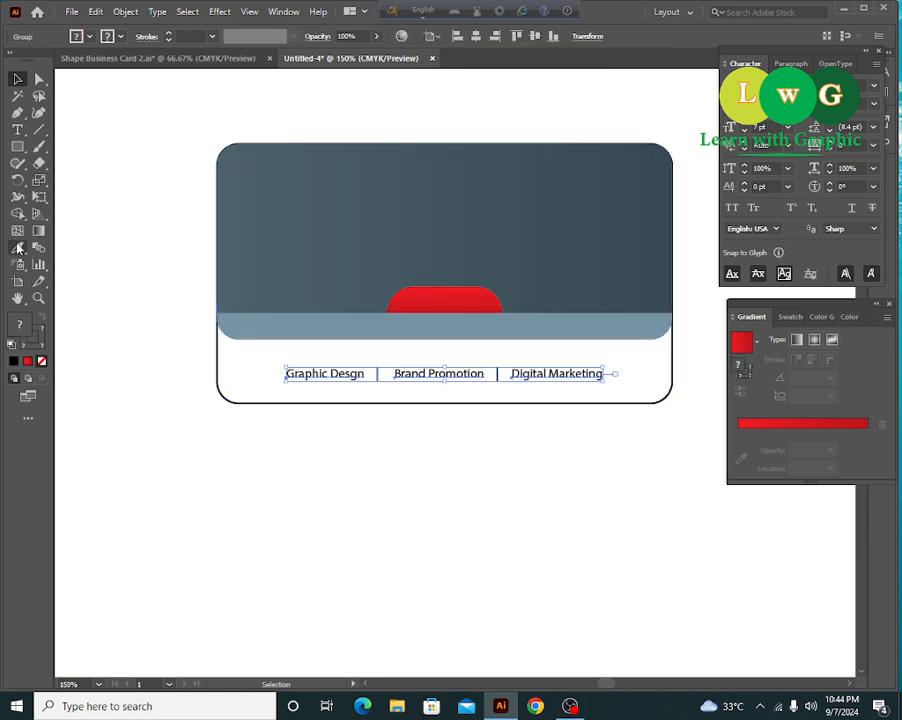
{"action": "left_click", "coordinate": [368, 238]}
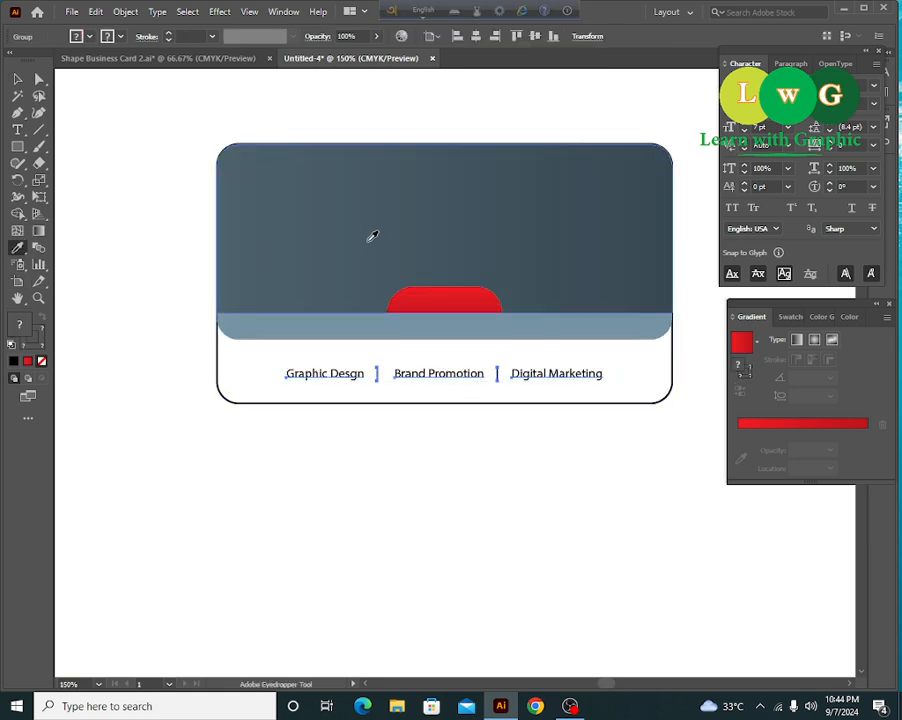
{"action": "left_click", "coordinate": [400, 378]}
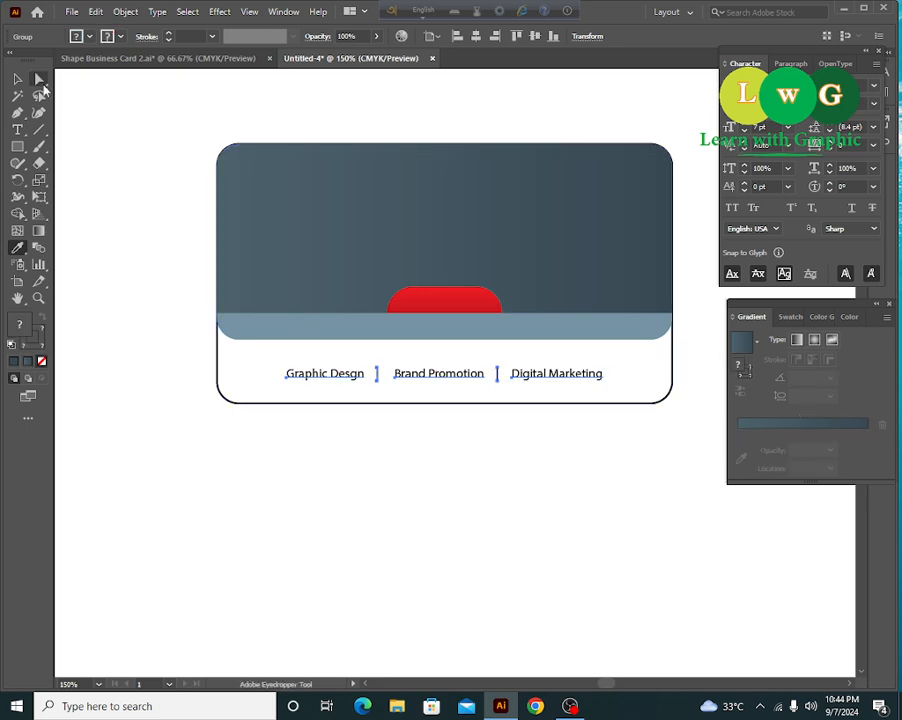
{"action": "left_click", "coordinate": [18, 80]}
{"action": "left_click", "coordinate": [450, 442]}
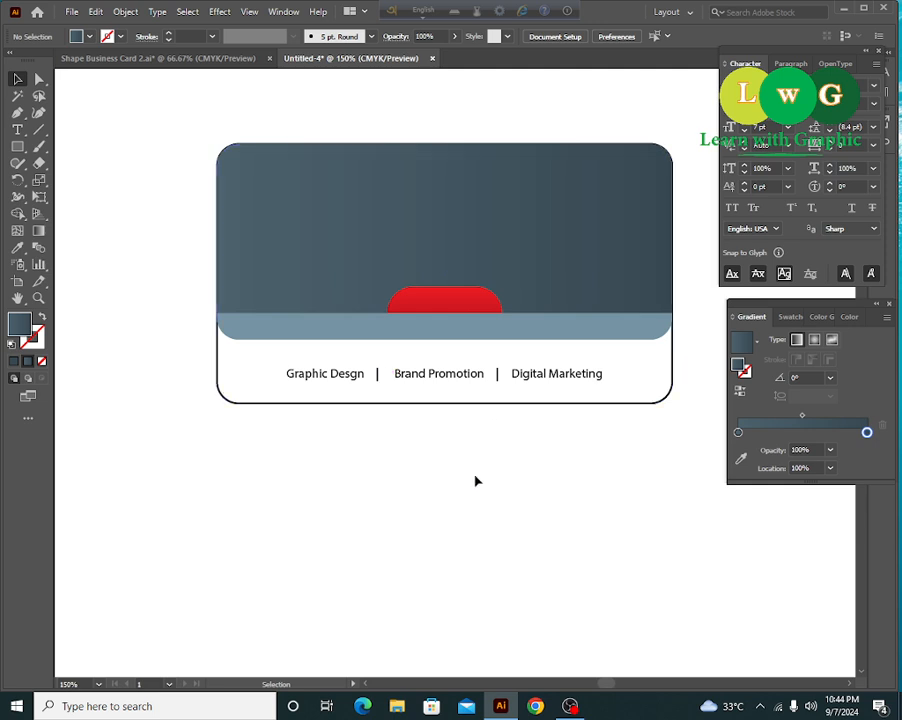
- Move the Peak Power.ltd logo from the pasteboard onto the card's slate top section
{"action": "key", "text": "a"}
{"action": "key", "text": "ctrl+equal"}
{"action": "left_click_drag", "start_coordinate": [488, 380], "coordinate": [484, 468]}
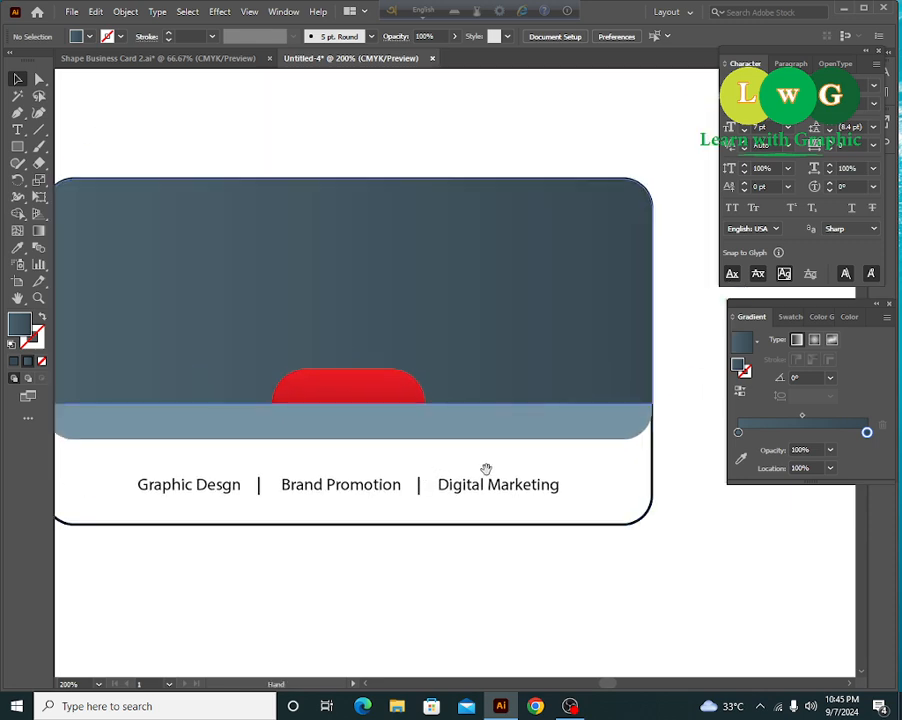
{"action": "left_click_drag", "start_coordinate": [601, 534], "coordinate": [648, 538]}
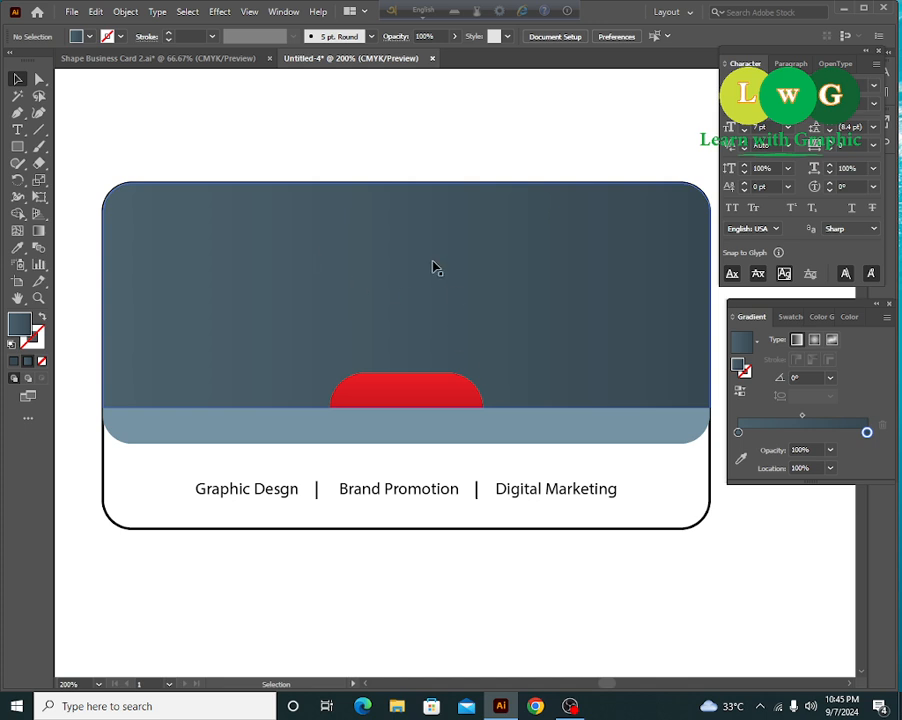
{"action": "key", "text": "ctrl+minus"}
{"action": "key", "text": "ctrl+minus"}
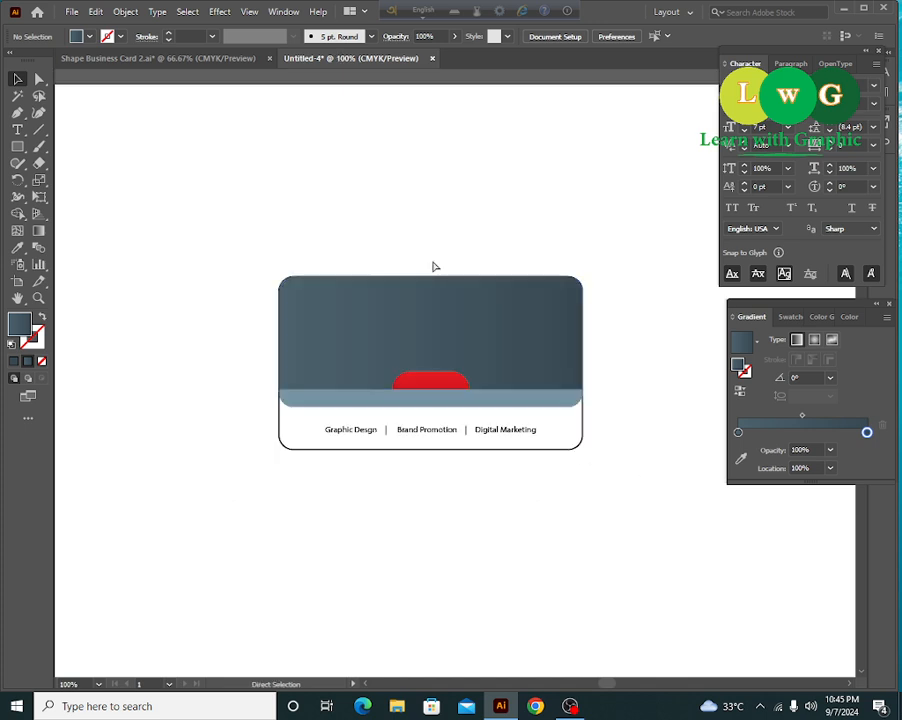
{"action": "scroll", "coordinate": [244, 562], "scroll_direction": "left", "scroll_amount": 5}
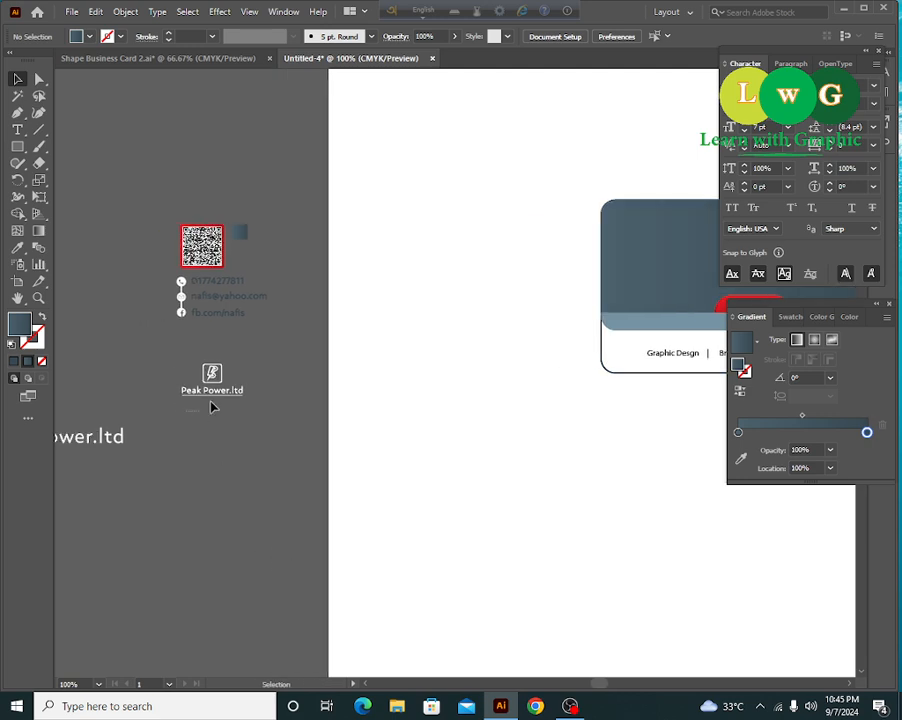
{"action": "left_click_drag", "start_coordinate": [212, 404], "coordinate": [636, 200]}
{"action": "left_click_drag", "start_coordinate": [628, 270], "coordinate": [222, 375]}
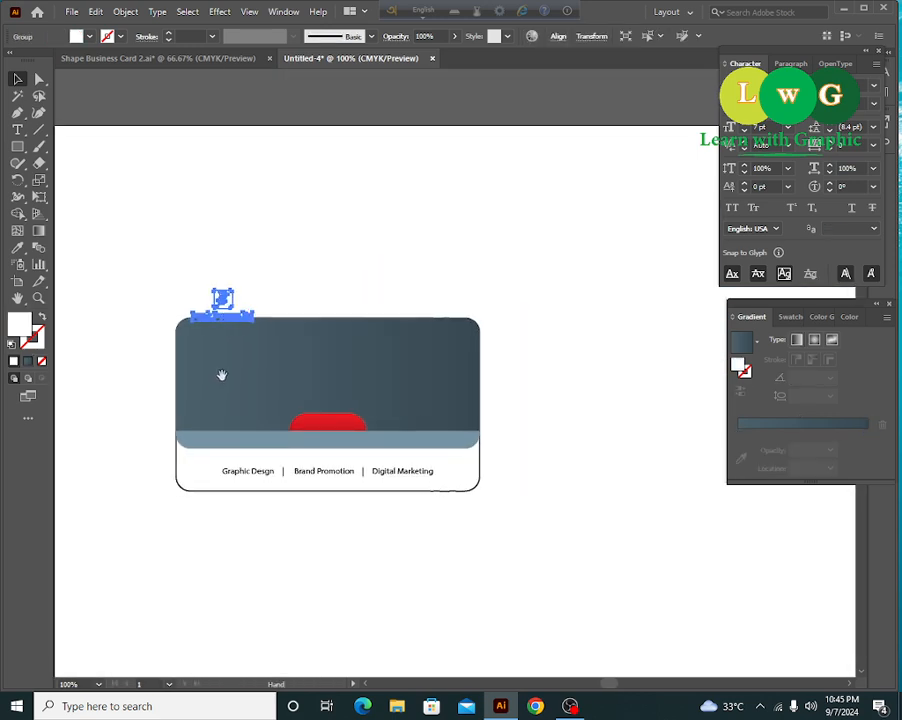
- Enlarge the logo with a corner handle and centre it above the red tab
{"action": "left_click_drag", "start_coordinate": [258, 323], "coordinate": [345, 397]}
{"action": "mouse_move", "coordinate": [388, 402]}
{"action": "left_mouse_down"}
{"action": "mouse_move", "coordinate": [381, 412]}
{"action": "mouse_move", "coordinate": [394, 412]}
{"action": "mouse_move", "coordinate": [378, 411]}
{"action": "left_mouse_up"}
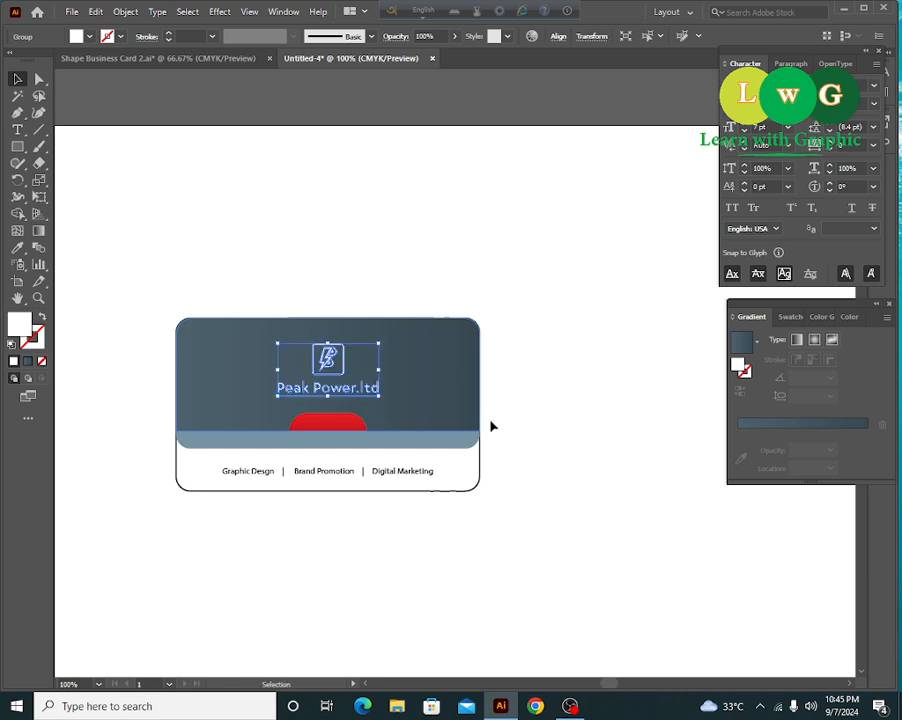
{"action": "left_click", "coordinate": [592, 464]}
{"action": "left_click_drag", "start_coordinate": [580, 502], "coordinate": [597, 498]}
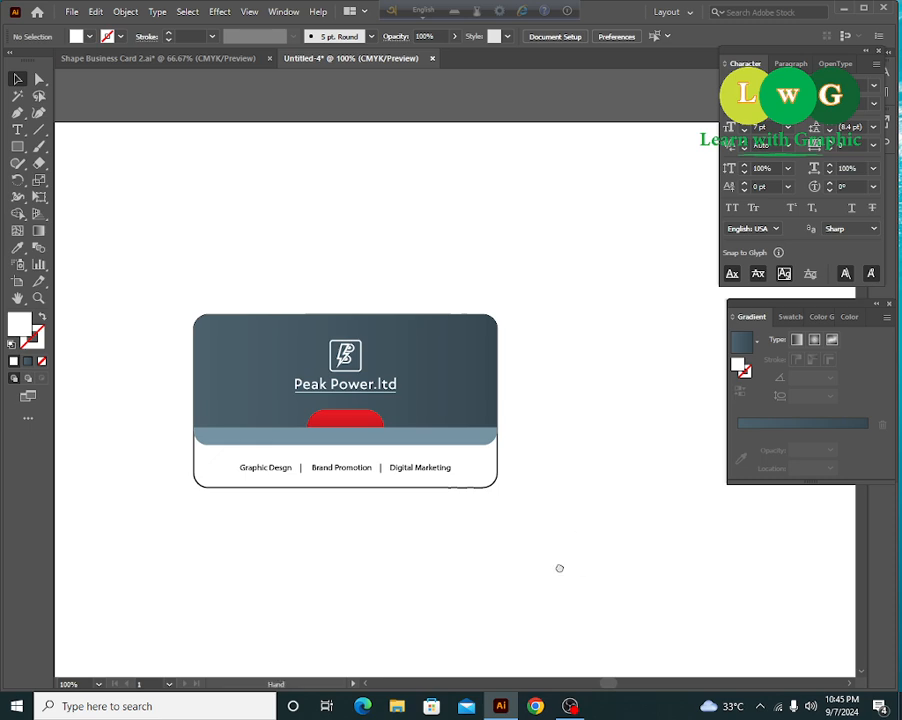
{"action": "left_click_drag", "start_coordinate": [559, 568], "coordinate": [560, 560]}
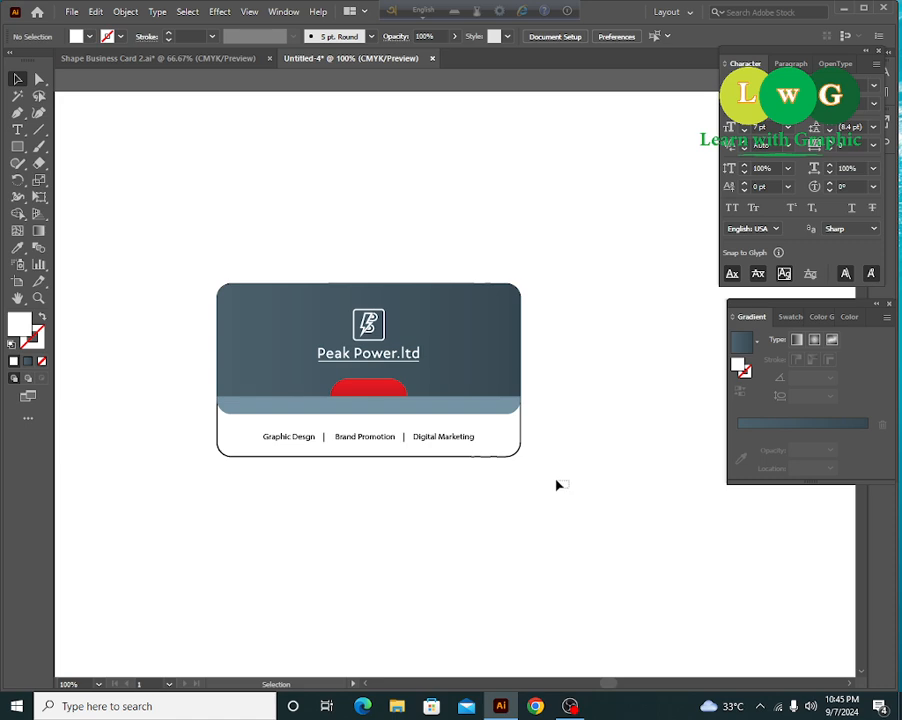
- Alt-drag a copy of the card below the original
{"action": "left_click_drag", "start_coordinate": [519, 444], "coordinate": [517, 441]}
{"action": "scroll", "coordinate": [500, 460], "scroll_direction": "down", "scroll_amount": 3}
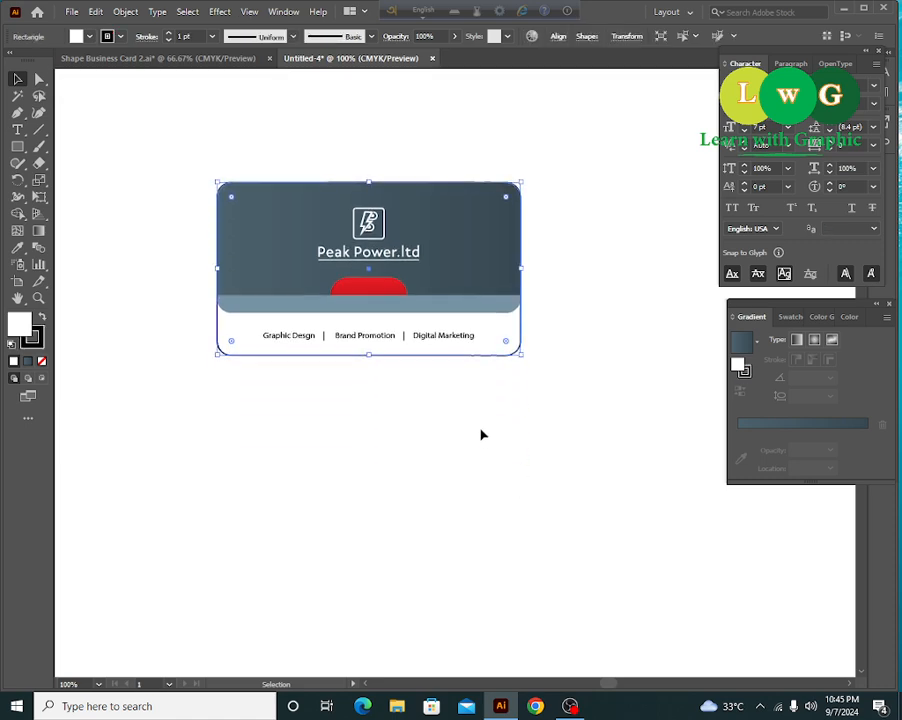
{"action": "left_click_drag", "start_coordinate": [456, 358], "coordinate": [452, 558]}
{"action": "left_click", "coordinate": [588, 470]}
{"action": "left_click_drag", "start_coordinate": [592, 492], "coordinate": [617, 482]}
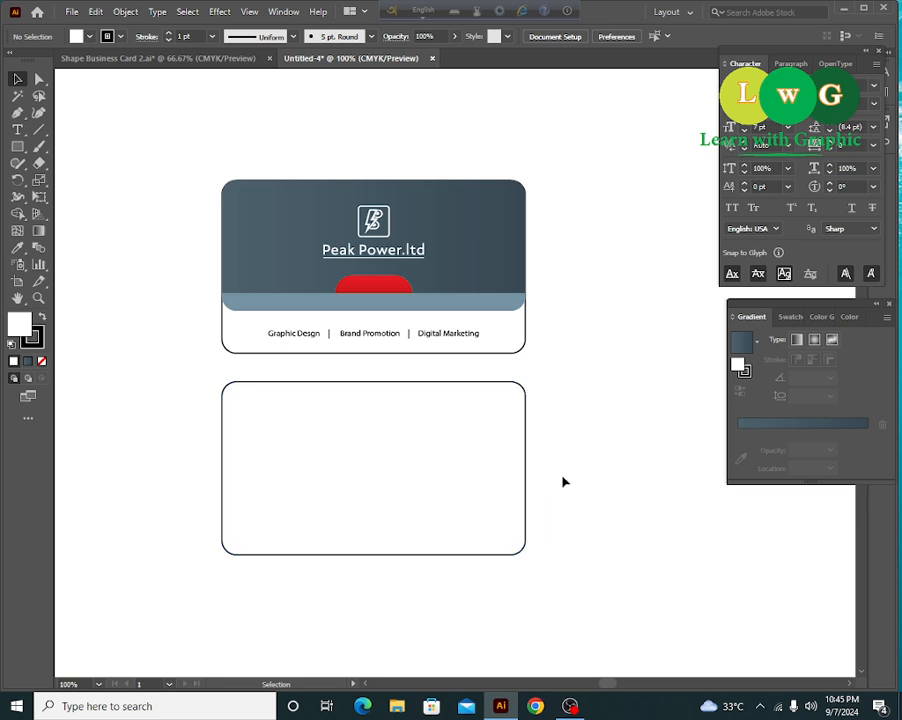
- Draw a vertical line down through the lower card copy
{"action": "left_click", "coordinate": [512, 446]}
{"action": "key", "text": "a"}
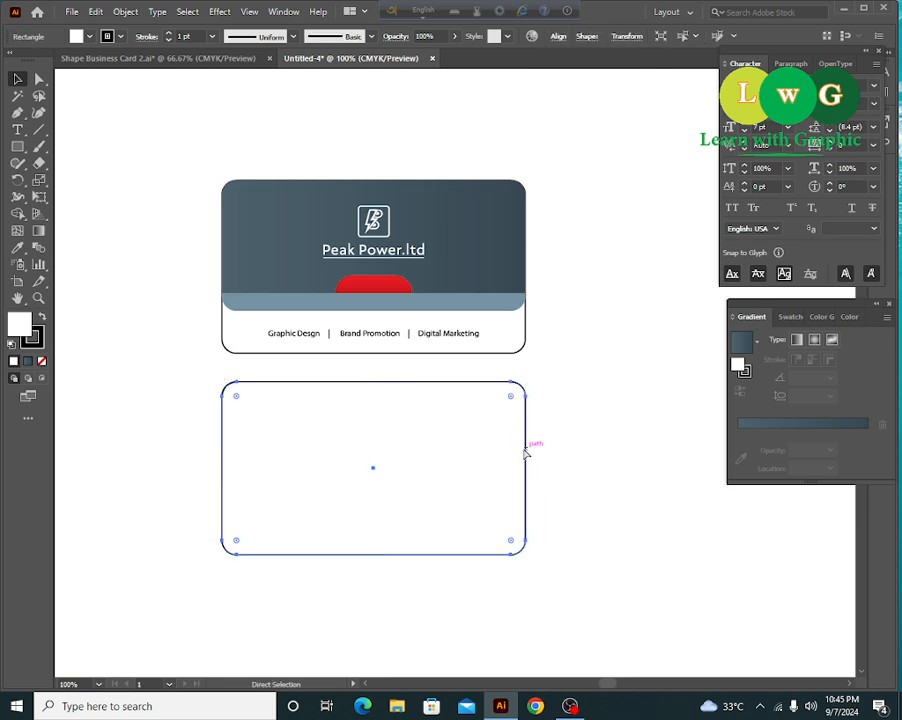
{"action": "key", "text": "backslash"}
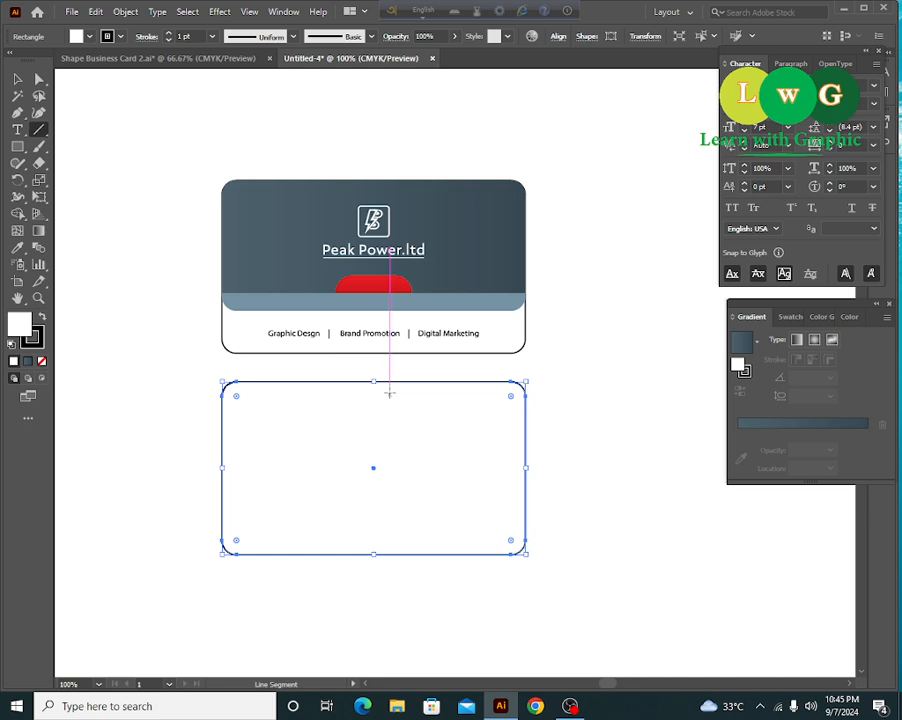
{"action": "left_click_drag", "start_coordinate": [359, 370], "coordinate": [344, 586]}
{"action": "left_click", "coordinate": [17, 79]}
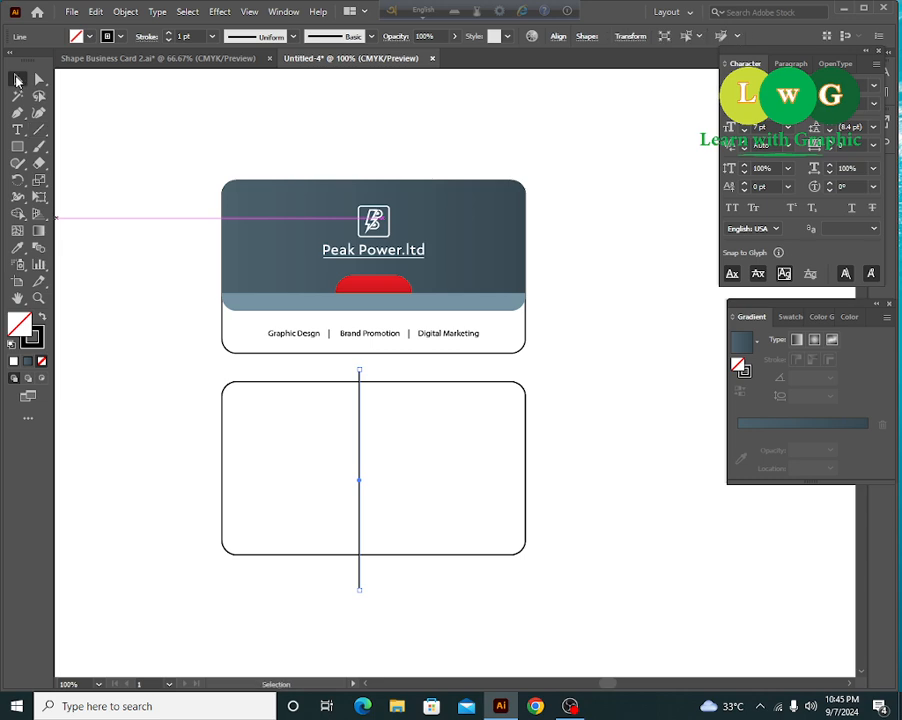
- Split the lower card into left and right panels with Shape Builder and trim the divider
{"action": "left_click", "coordinate": [525, 449], "text": "shift"}
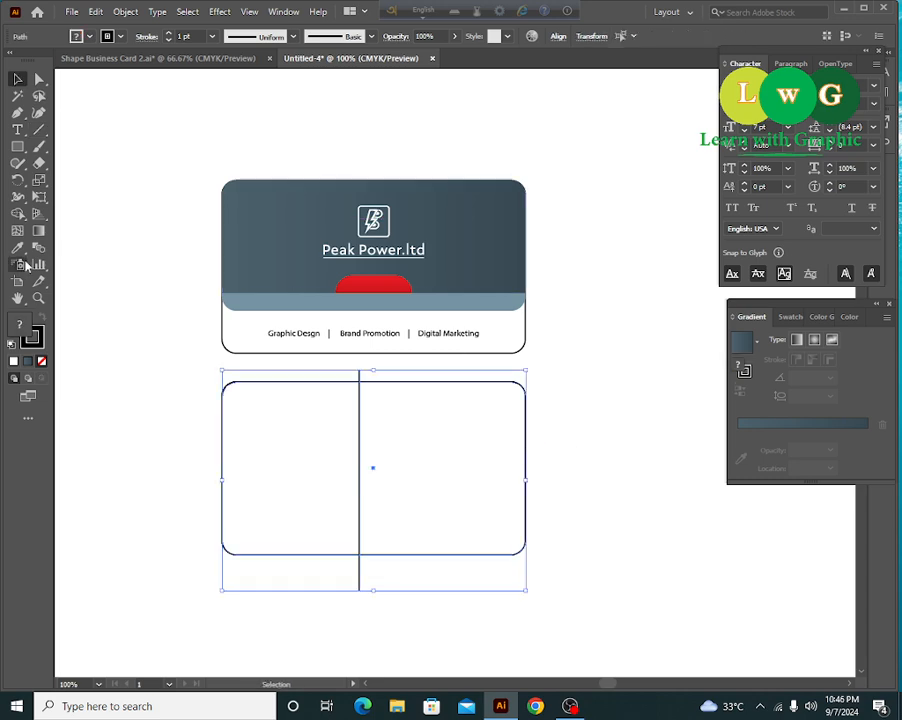
{"action": "left_click", "coordinate": [19, 215]}
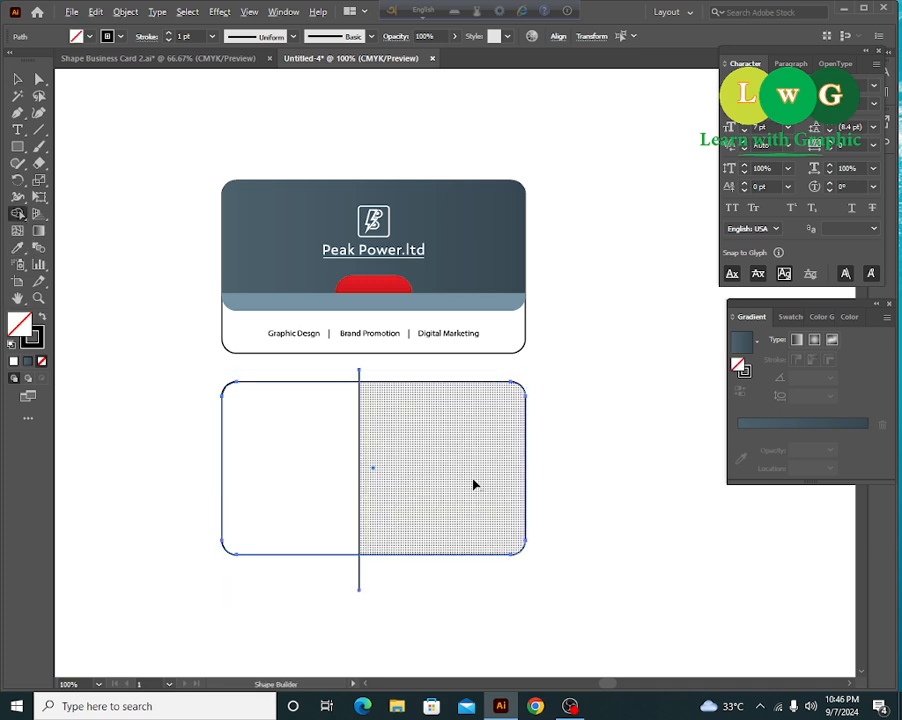
{"action": "left_click_drag", "start_coordinate": [430, 477], "coordinate": [598, 491]}
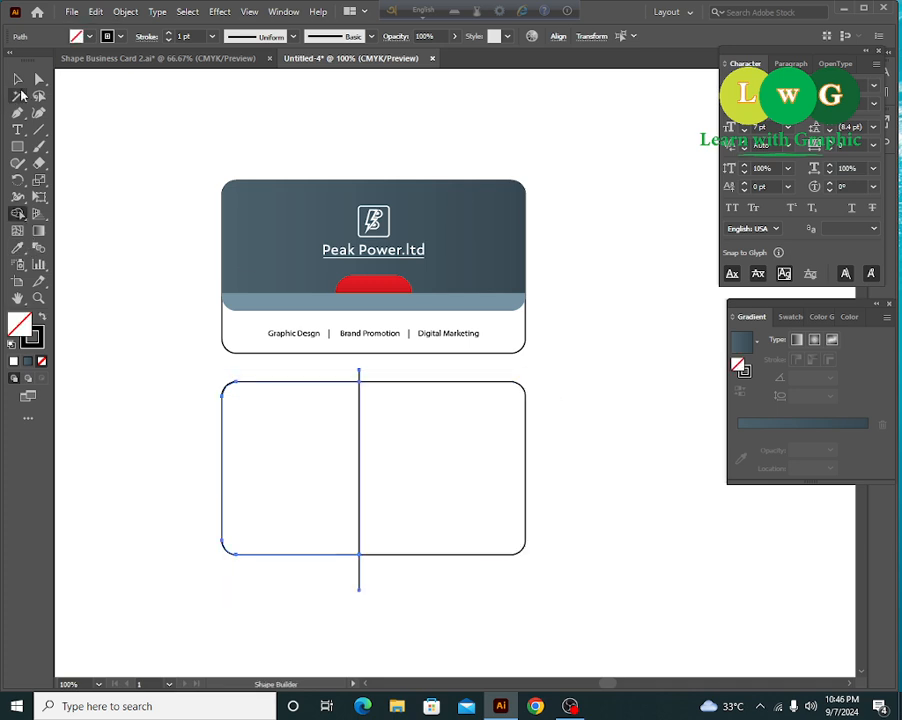
{"action": "left_click", "coordinate": [17, 79]}
{"action": "left_click", "coordinate": [608, 444]}
{"action": "left_click_drag", "start_coordinate": [358, 371], "coordinate": [361, 384]}
{"action": "left_click", "coordinate": [363, 400]}
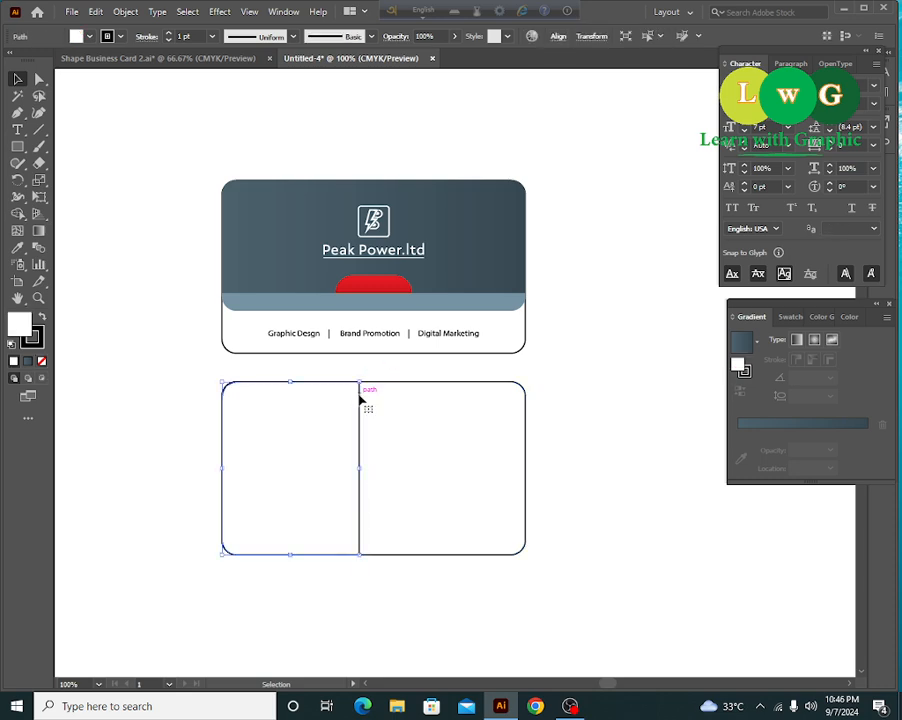
{"action": "left_click", "coordinate": [17, 247]}
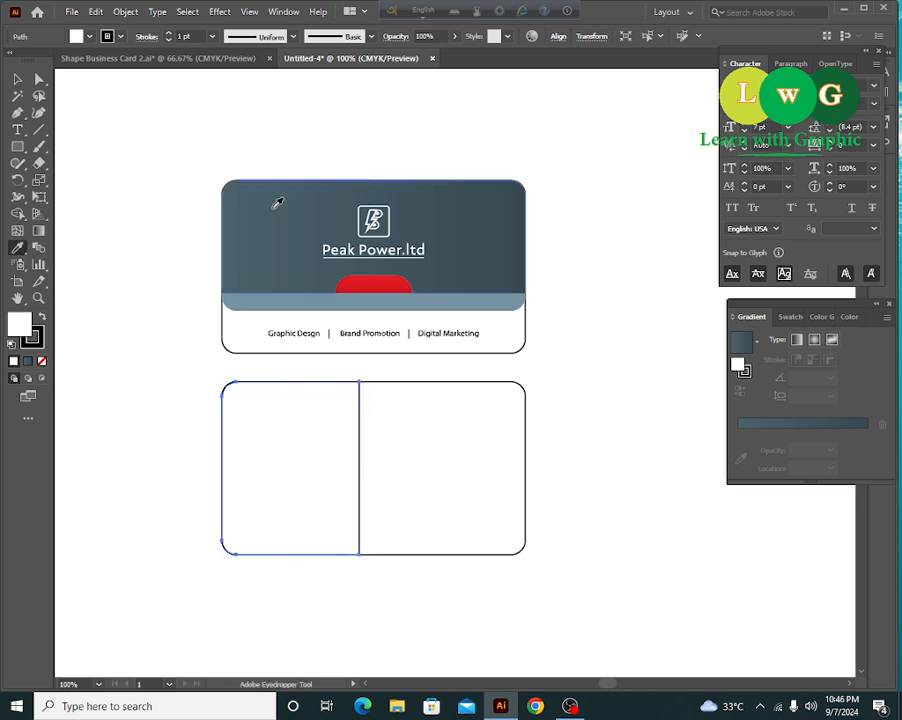
- Fill the back card's left panel with the front's dark gradient and widen it slightly
{"action": "left_click", "coordinate": [279, 201]}
{"action": "left_click", "coordinate": [17, 78]}
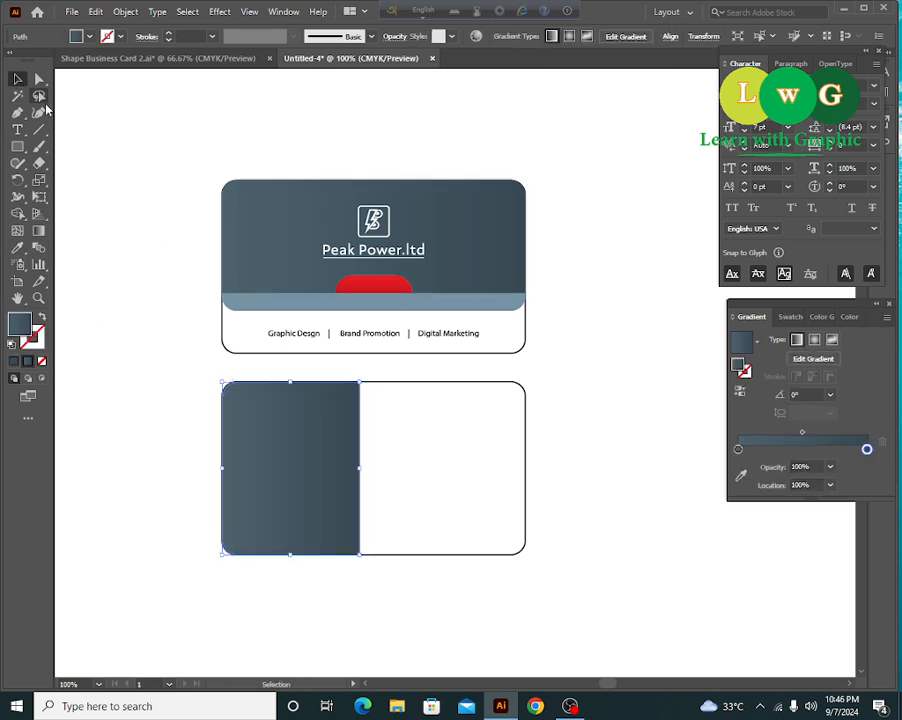
{"action": "left_click", "coordinate": [670, 466]}
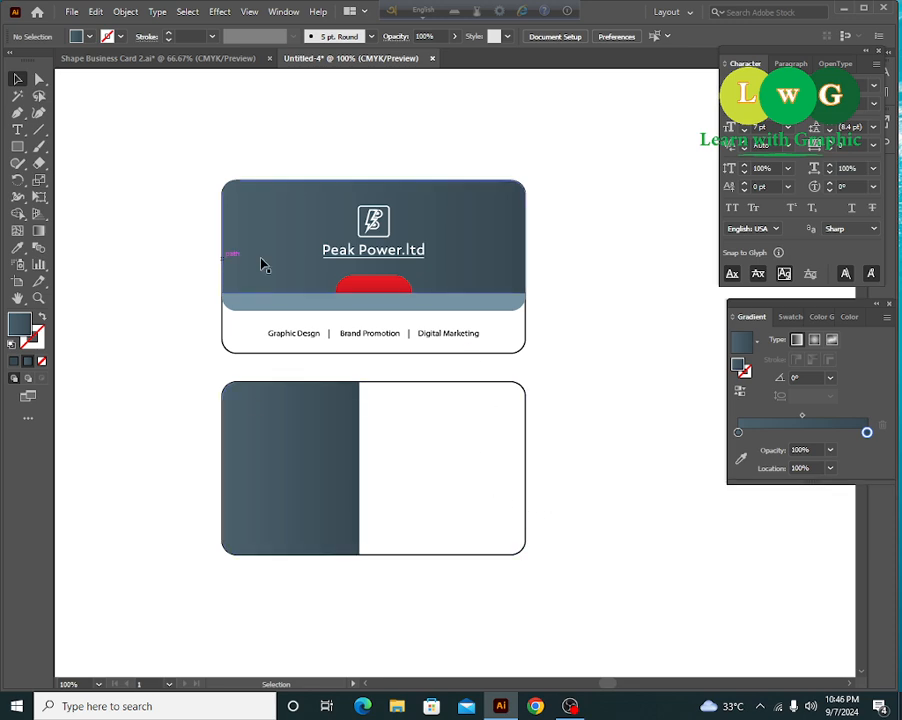
{"action": "left_click", "coordinate": [342, 451]}
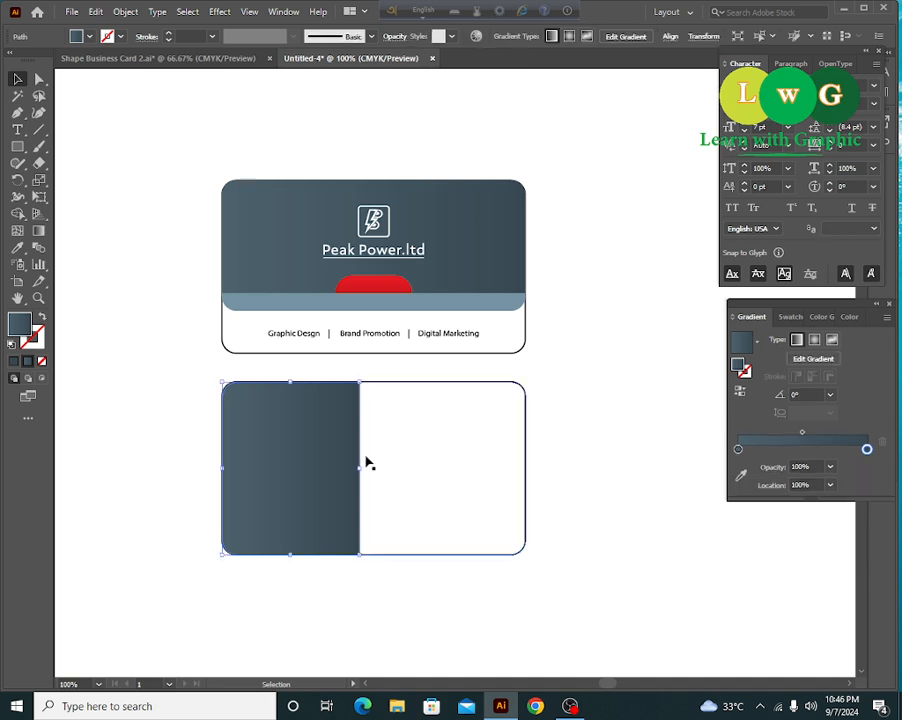
{"action": "left_click_drag", "start_coordinate": [362, 467], "coordinate": [374, 467]}
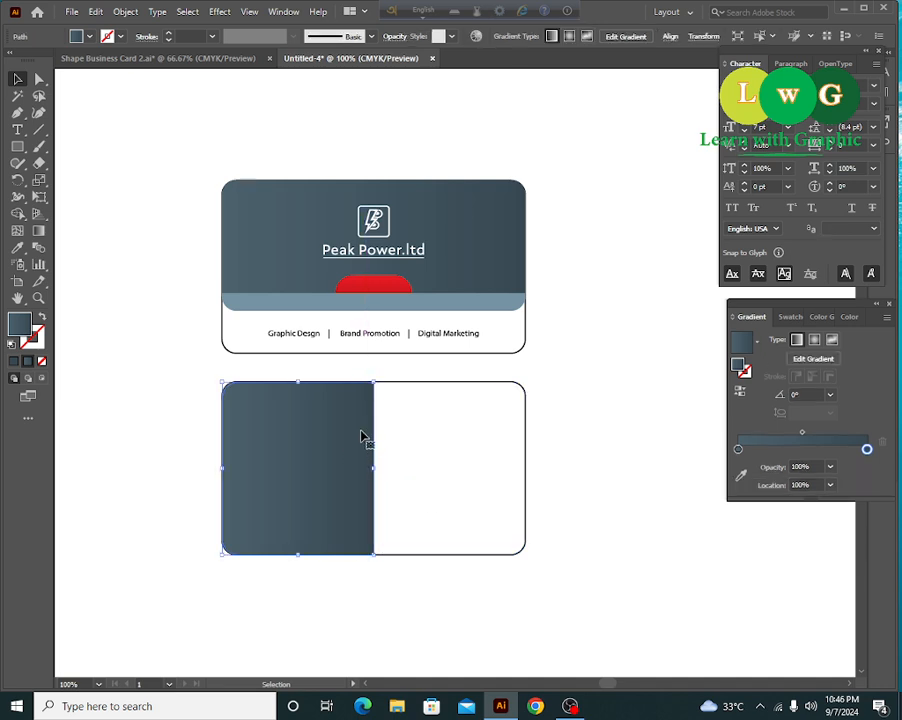
{"action": "left_click", "coordinate": [592, 449]}
- Copy the red tab onto the back card, rotate it 90°, and set it against the panel's edge
{"action": "key", "text": "ctrl+equal"}
{"action": "left_click_drag", "start_coordinate": [628, 469], "coordinate": [663, 445]}
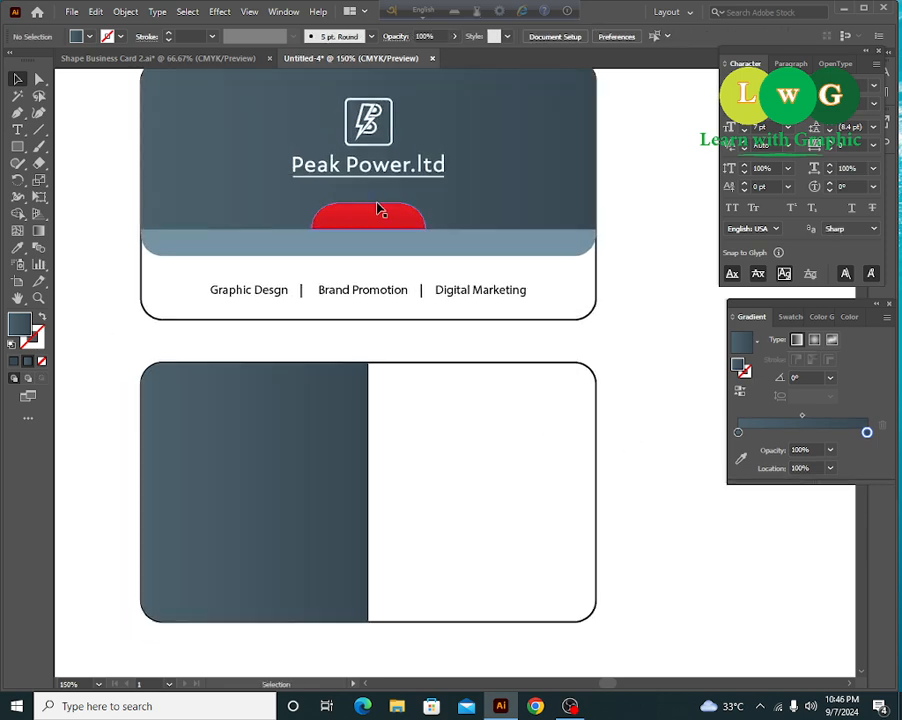
{"action": "left_click", "coordinate": [368, 210]}
{"action": "left_click_drag", "start_coordinate": [366, 212], "coordinate": [322, 462]}
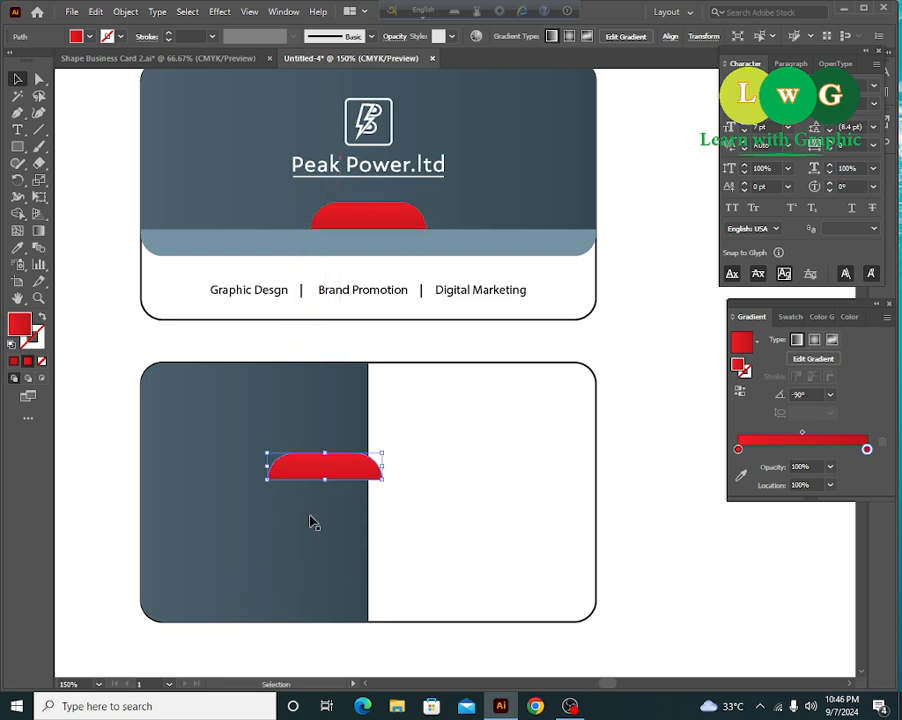
{"action": "left_click_drag", "start_coordinate": [383, 484], "coordinate": [362, 392]}
{"action": "left_click_drag", "start_coordinate": [332, 504], "coordinate": [359, 501]}
- Apply Vertical Align Center from the Align panel to the red tab and dark left panel
{"action": "left_click", "coordinate": [628, 492]}
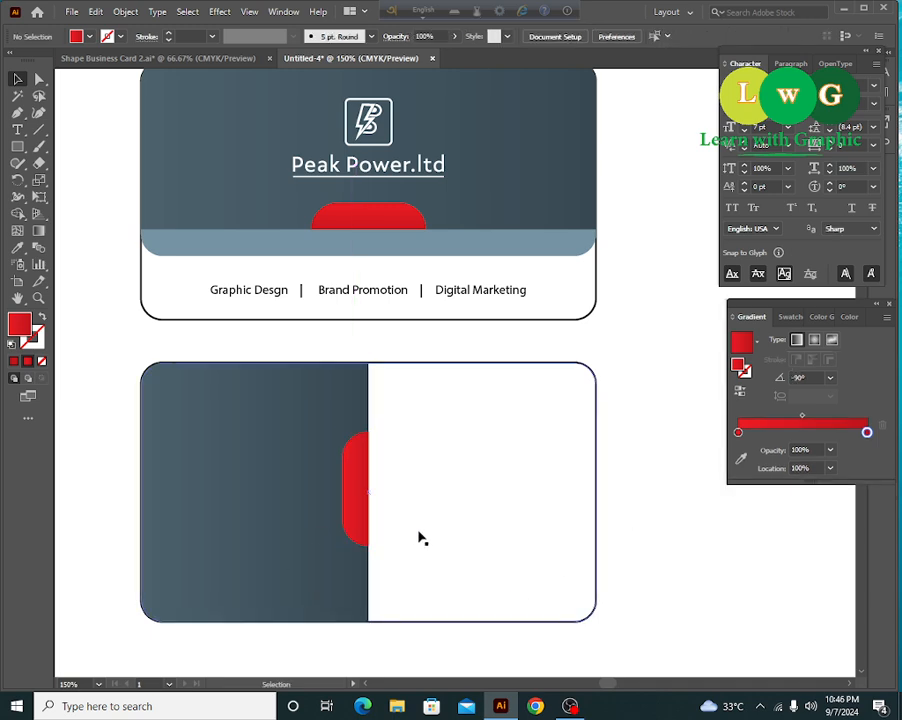
{"action": "left_click", "coordinate": [328, 455]}
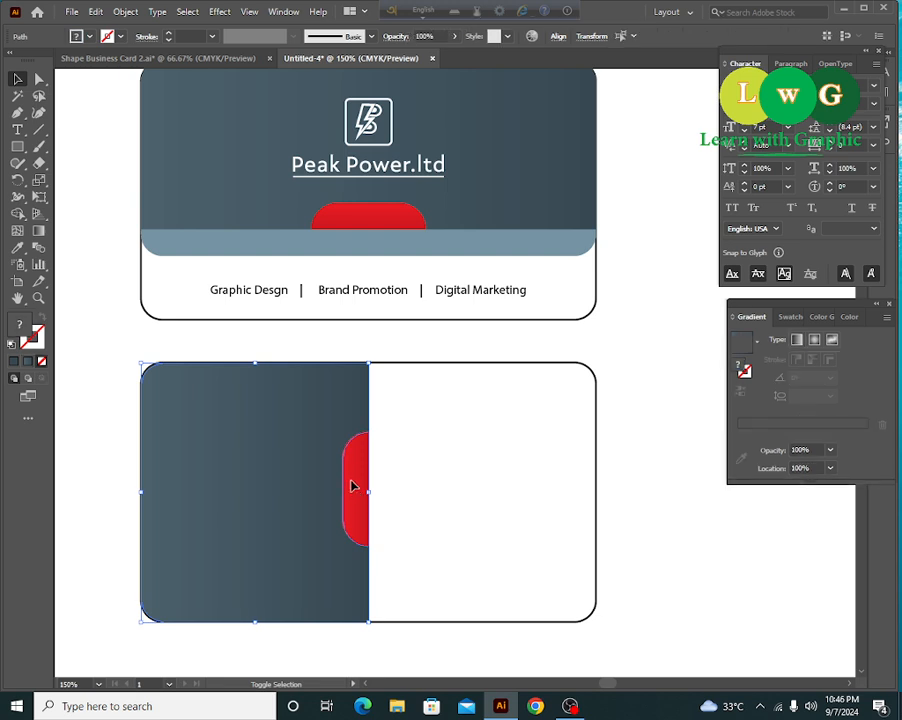
{"action": "left_click", "coordinate": [558, 36]}
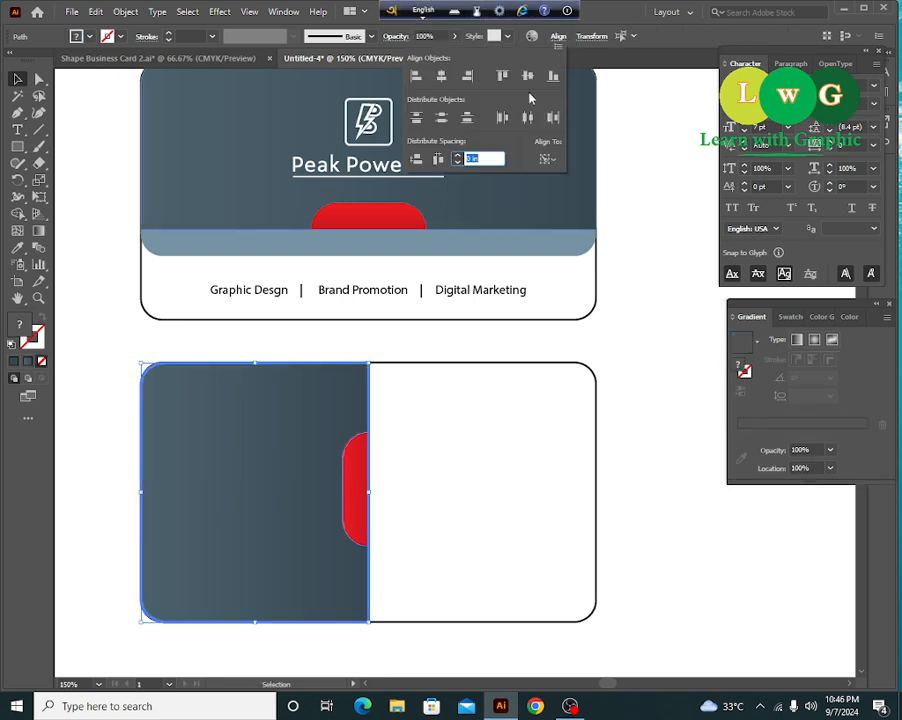
{"action": "left_click", "coordinate": [527, 80]}
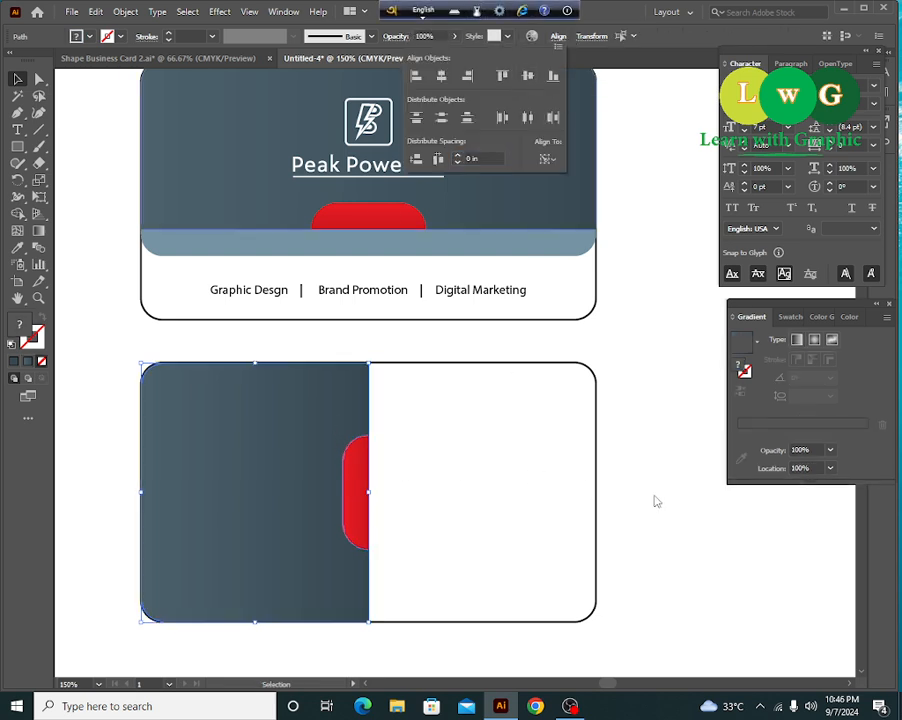
{"action": "left_click_drag", "start_coordinate": [648, 514], "coordinate": [366, 482]}
{"action": "left_click", "coordinate": [676, 537]}
{"action": "key", "text": "a"}
{"action": "key", "text": "v"}
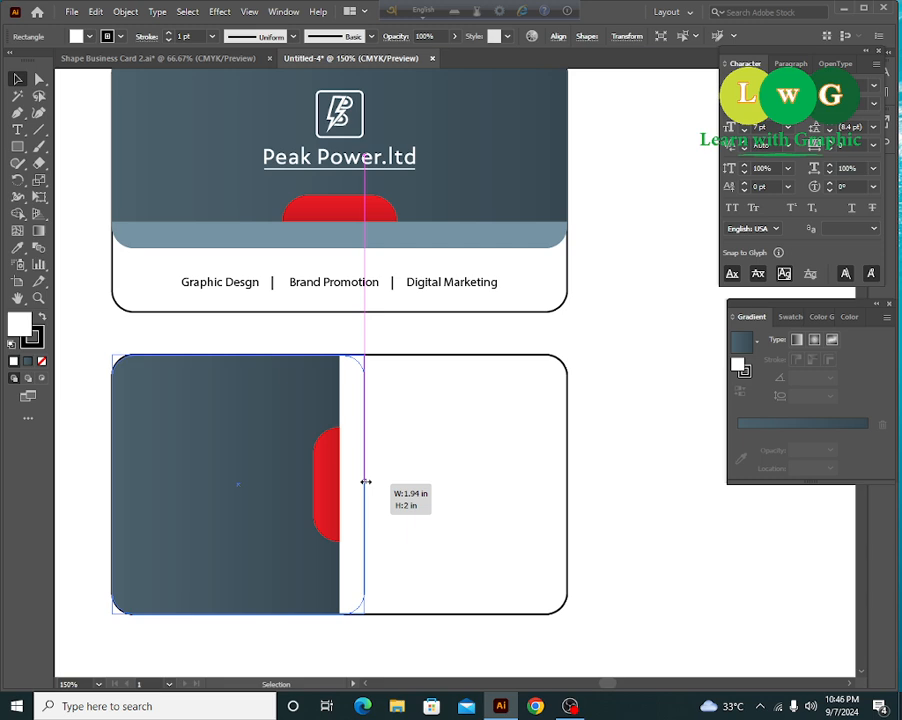
- Resize the rectangle to about 1.94 in wide and give it the front card's gradient fill
{"action": "left_click_drag", "start_coordinate": [366, 482], "coordinate": [367, 482]}
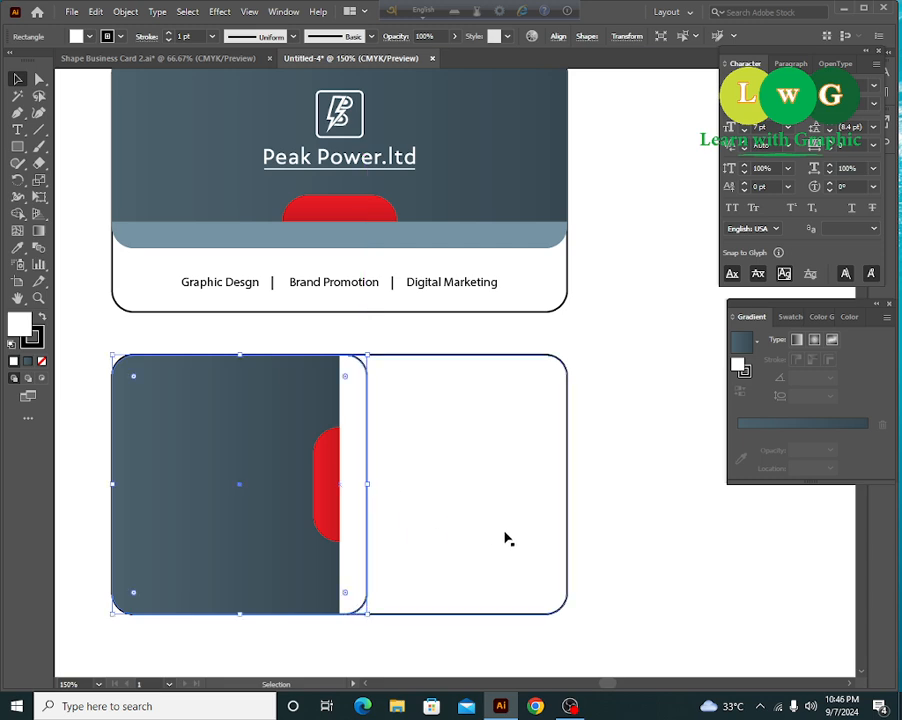
{"action": "left_click", "coordinate": [17, 247]}
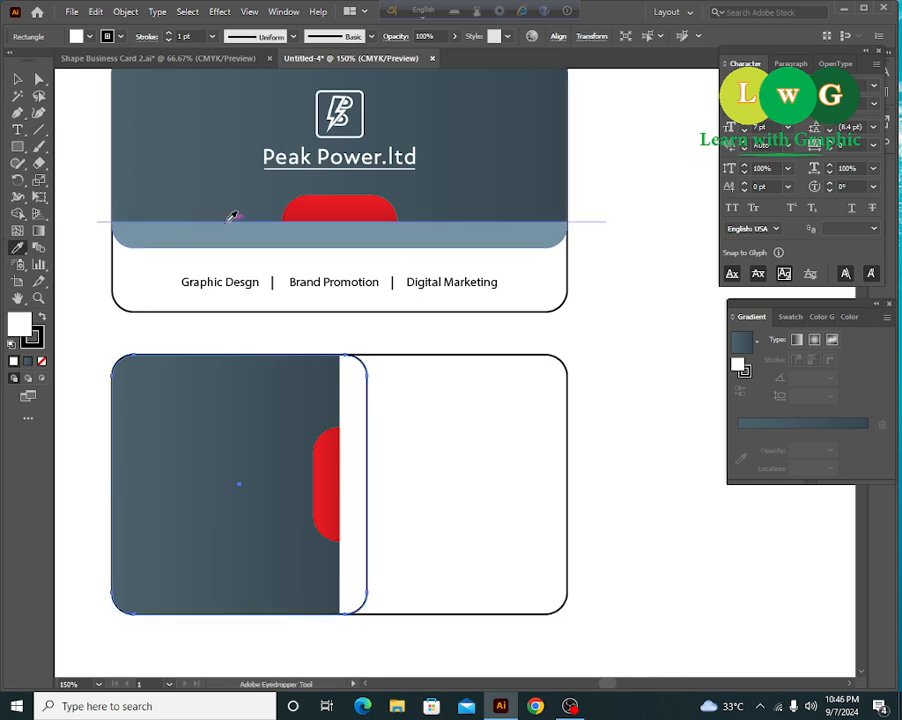
{"action": "left_click", "coordinate": [232, 220]}
- Widen the back card's dark gradient panel slightly rightward, then fit the artboard in view
{"action": "left_click", "coordinate": [17, 79]}
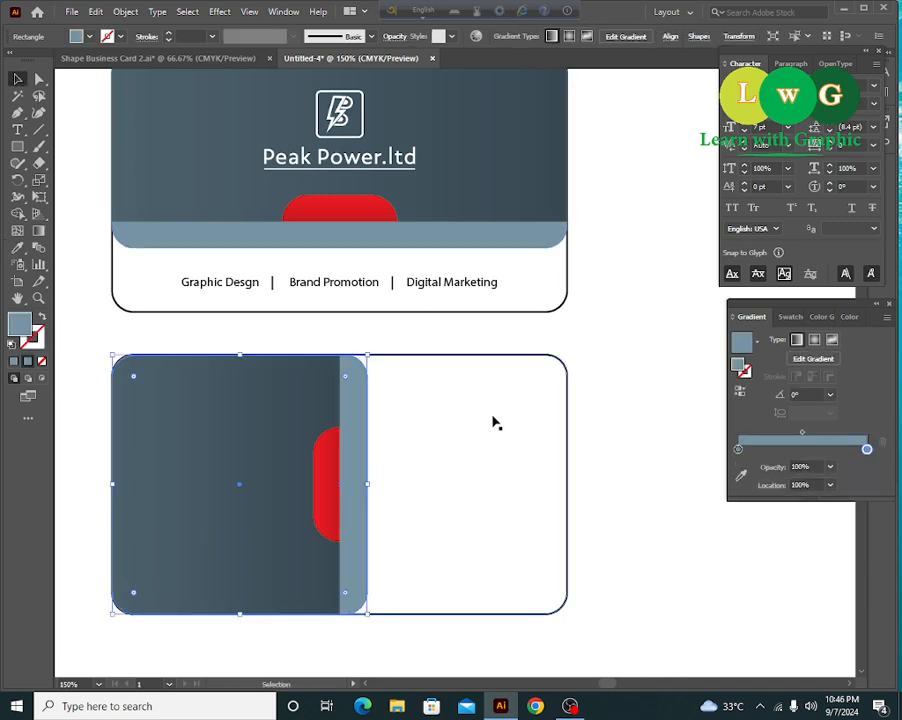
{"action": "left_click", "coordinate": [642, 506]}
{"action": "left_click", "coordinate": [366, 480]}
{"action": "left_click_drag", "start_coordinate": [366, 483], "coordinate": [372, 483]}
{"action": "left_click", "coordinate": [642, 482]}
{"action": "left_click_drag", "start_coordinate": [650, 554], "coordinate": [688, 559]}
{"action": "key", "text": "ctrl+0"}
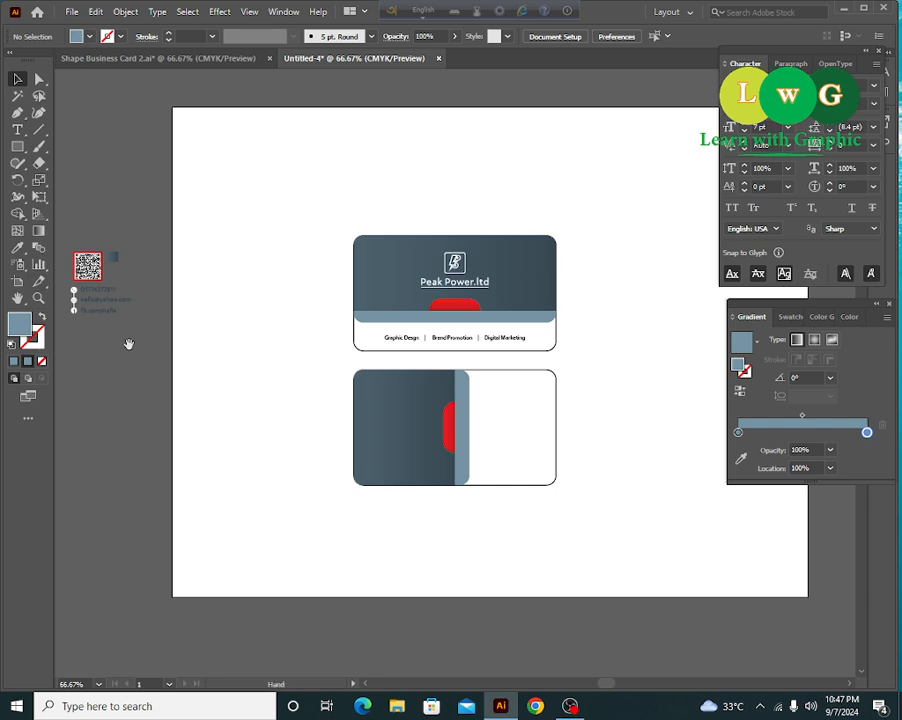
- Move the phone, email and Facebook contact block onto the back card
{"action": "left_click_drag", "start_coordinate": [79, 319], "coordinate": [640, 458]}
{"action": "key", "text": "ctrl+="}
{"action": "key", "text": "ctrl+="}
{"action": "key", "text": "ctrl+="}
{"action": "left_click_drag", "start_coordinate": [586, 516], "coordinate": [647, 550]}
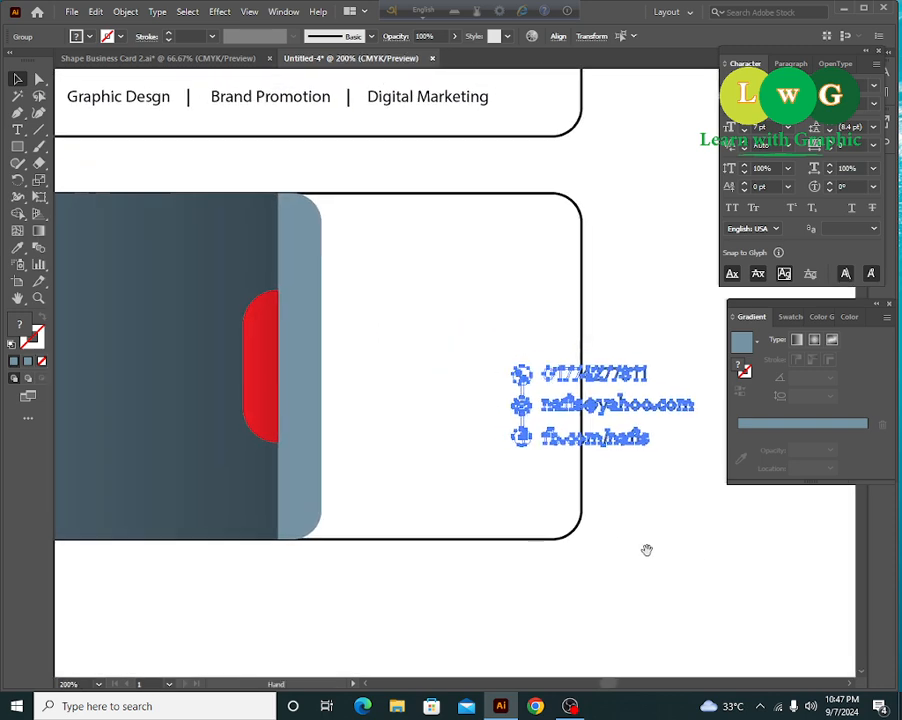
{"action": "left_click_drag", "start_coordinate": [607, 408], "coordinate": [401, 372]}
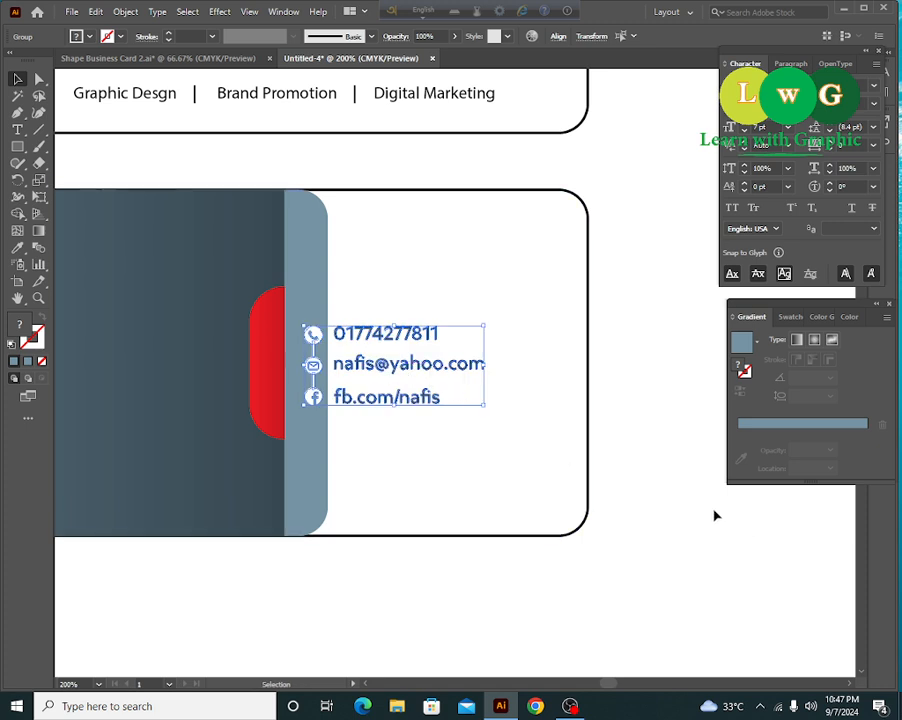
{"action": "left_click", "coordinate": [662, 566]}
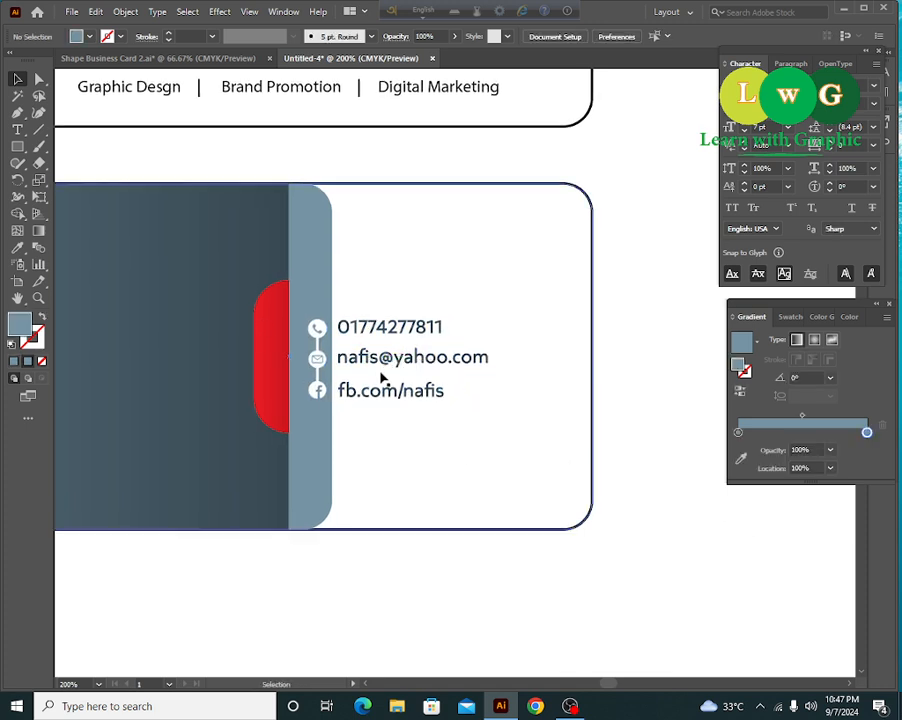
- Try enlarging the contact icons and email line, then undo the enlargement
{"action": "key", "text": "ctrl+equal"}
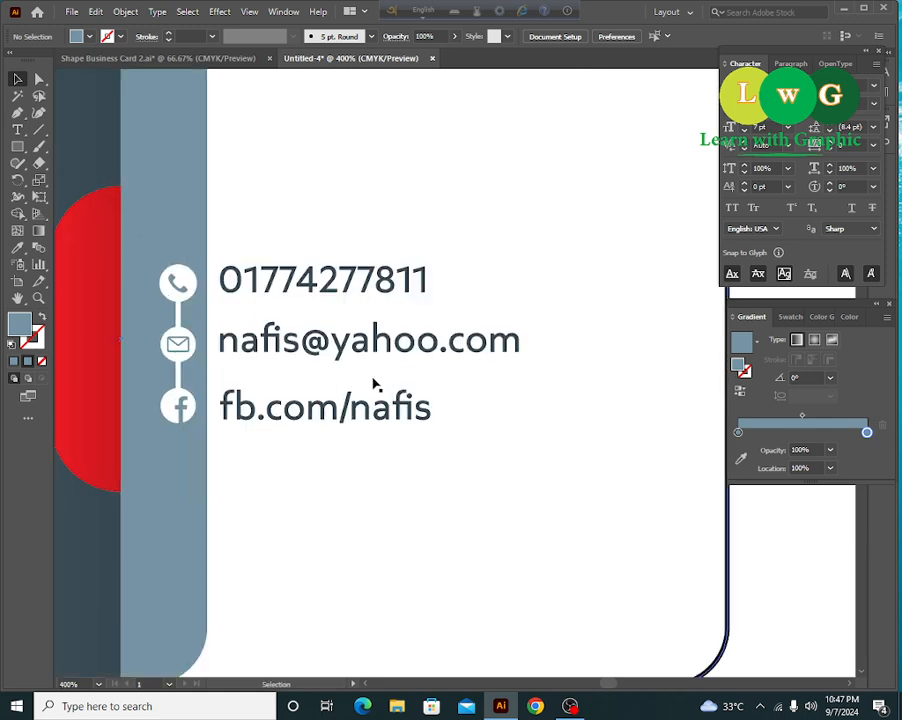
{"action": "scroll", "coordinate": [376, 385], "scroll_direction": "left", "scroll_amount": 2}
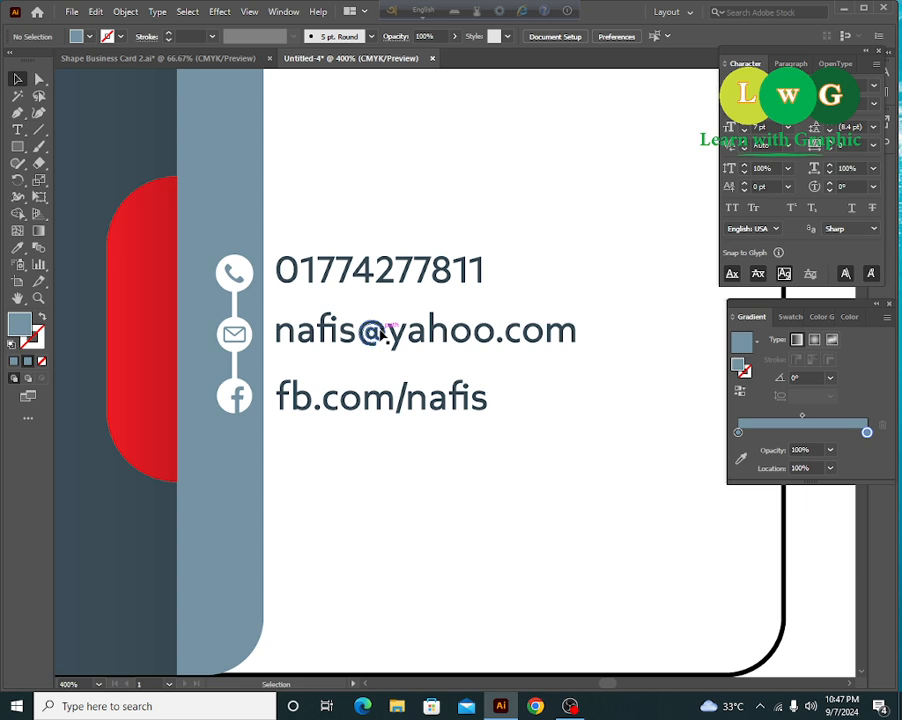
{"action": "left_click", "coordinate": [345, 284]}
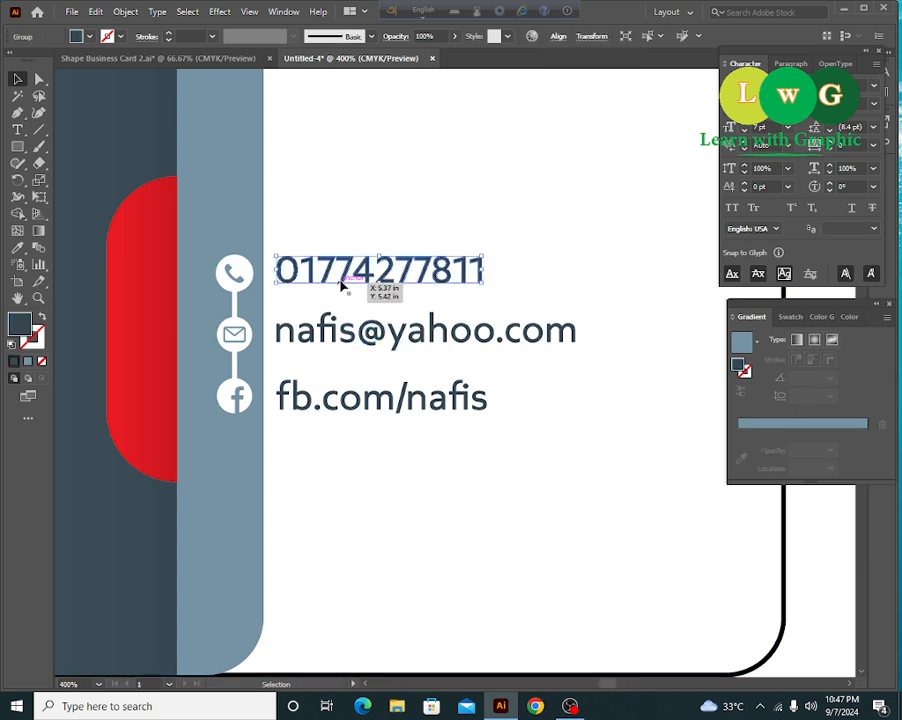
{"action": "left_click", "coordinate": [240, 301]}
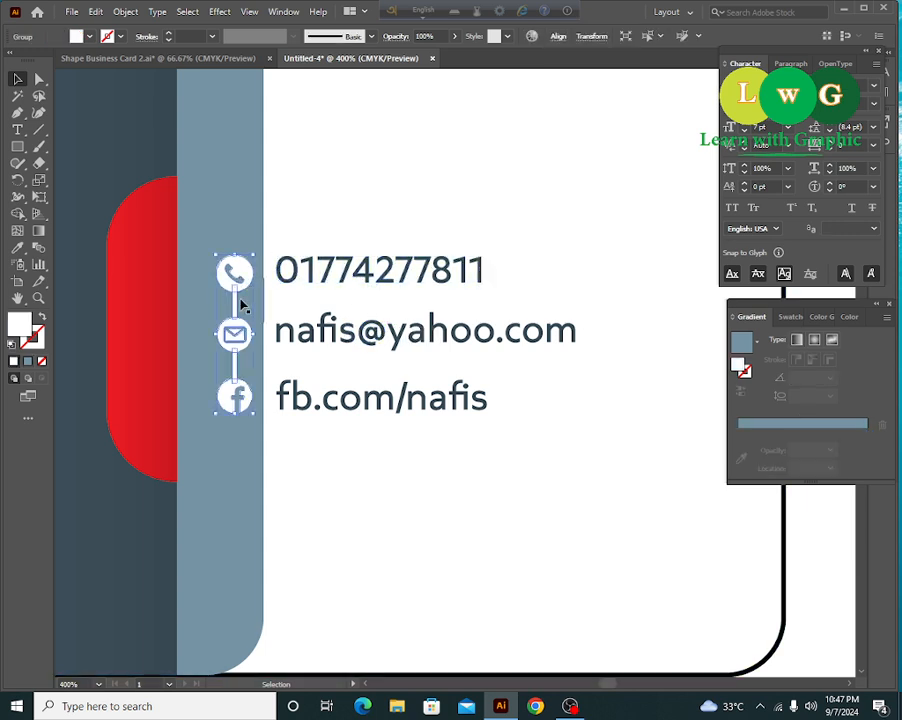
{"action": "left_click", "coordinate": [325, 333], "text": "shift"}
{"action": "left_click_drag", "start_coordinate": [578, 414], "coordinate": [633, 450]}
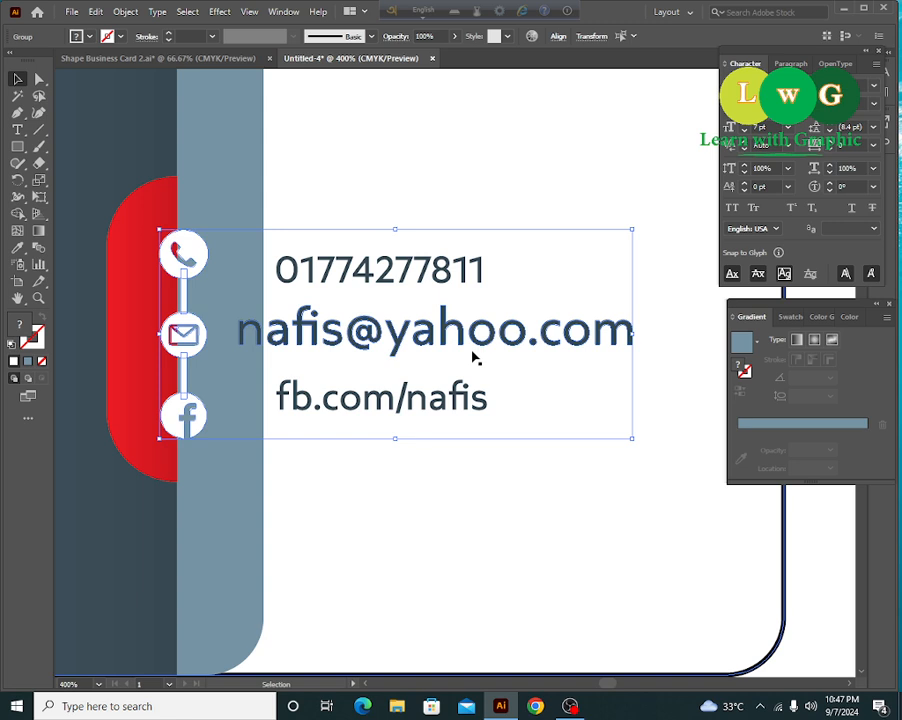
{"action": "key", "text": "ctrl+z"}
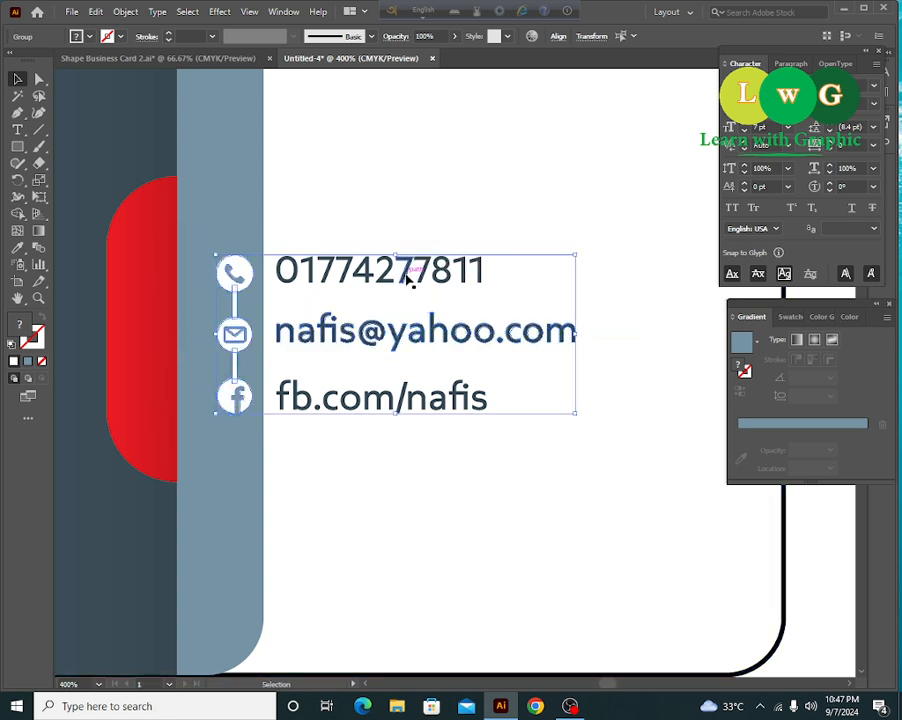
- Scale up the phone, email, Facebook lines and icons together, nudging the block right
{"action": "left_click", "coordinate": [410, 282]}
{"action": "left_click", "coordinate": [403, 336], "text": "shift"}
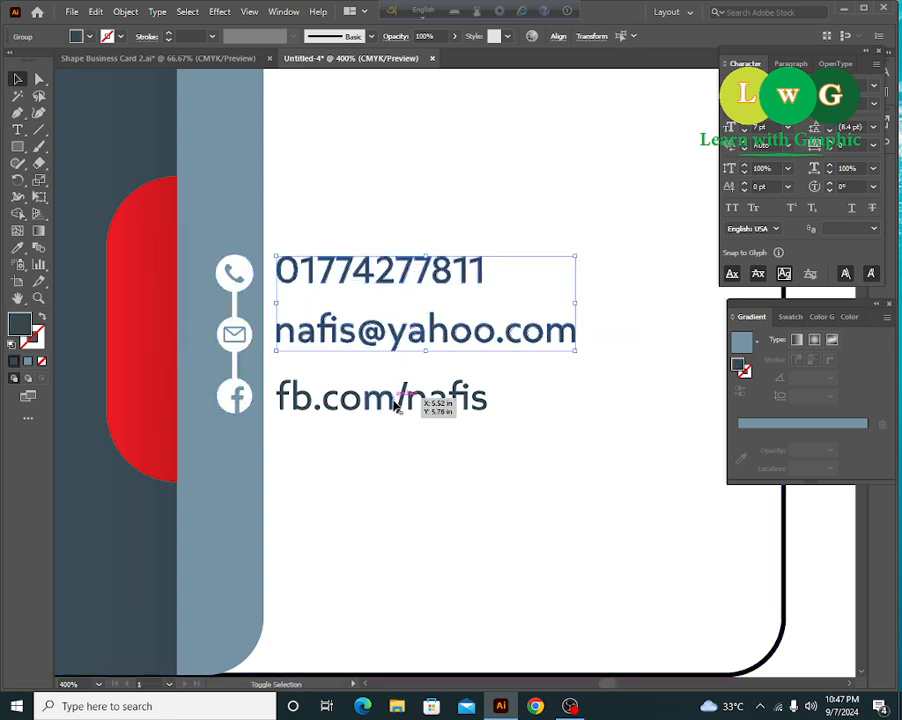
{"action": "left_click", "coordinate": [393, 403], "text": "shift"}
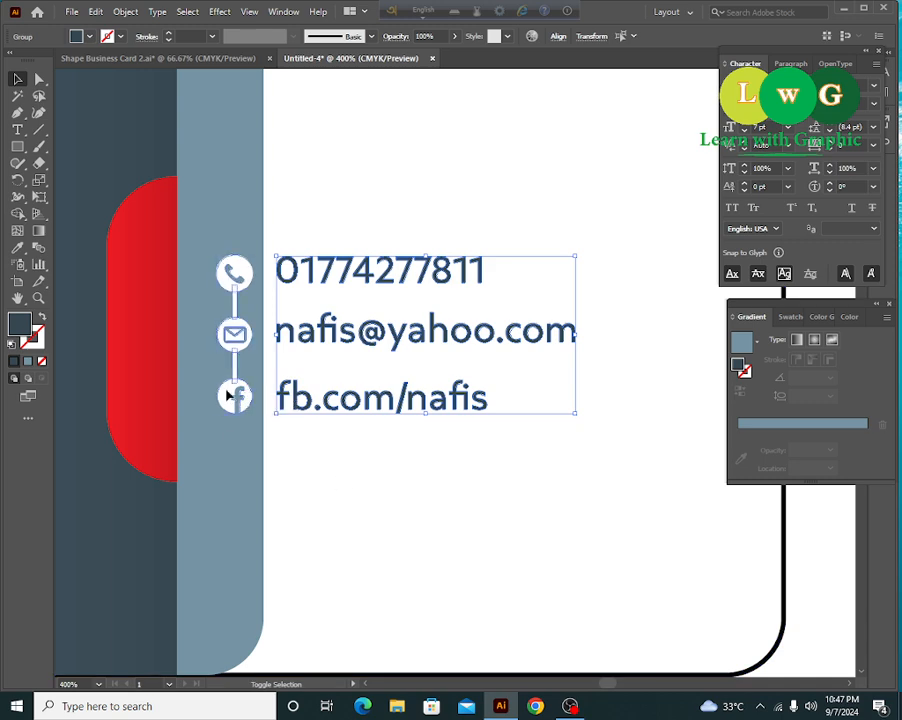
{"action": "left_click", "coordinate": [236, 397], "text": "shift"}
{"action": "left_click_drag", "start_coordinate": [575, 413], "coordinate": [609, 462]}
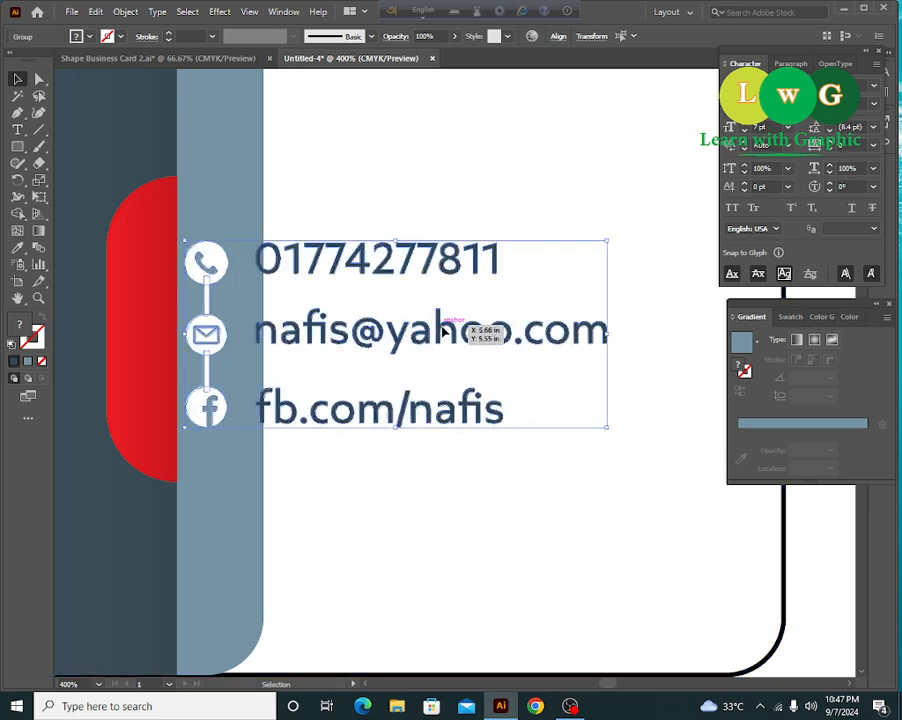
{"action": "left_click_drag", "start_coordinate": [477, 334], "coordinate": [502, 334]}
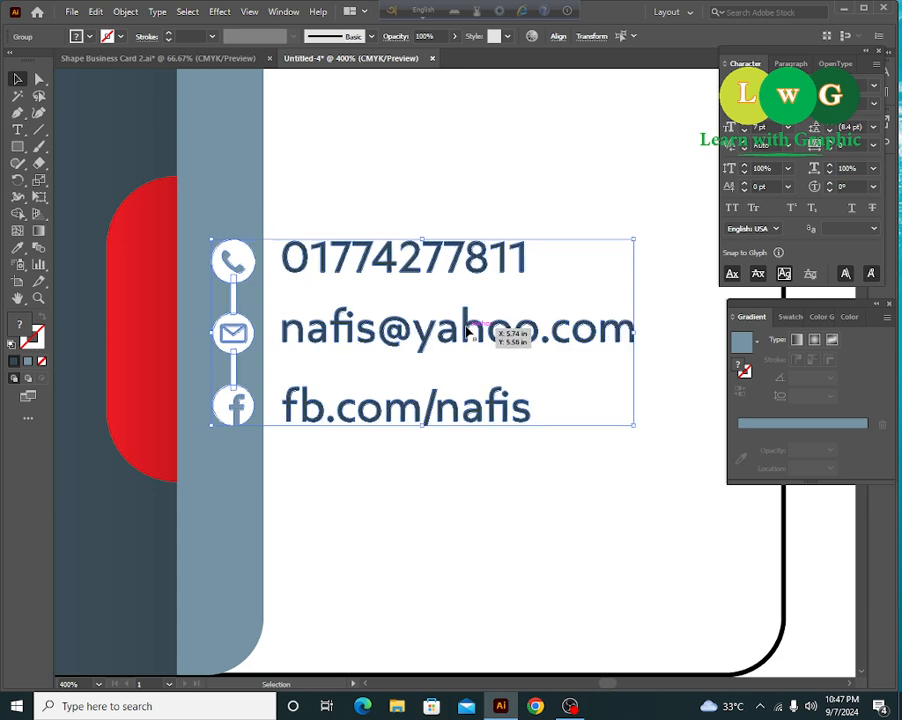
- Select the contact block with the card background and check the alignment options without applying any
{"action": "key", "text": "a"}
{"action": "key", "text": "ctrl+minus"}
{"action": "key", "text": "ctrl+minus"}
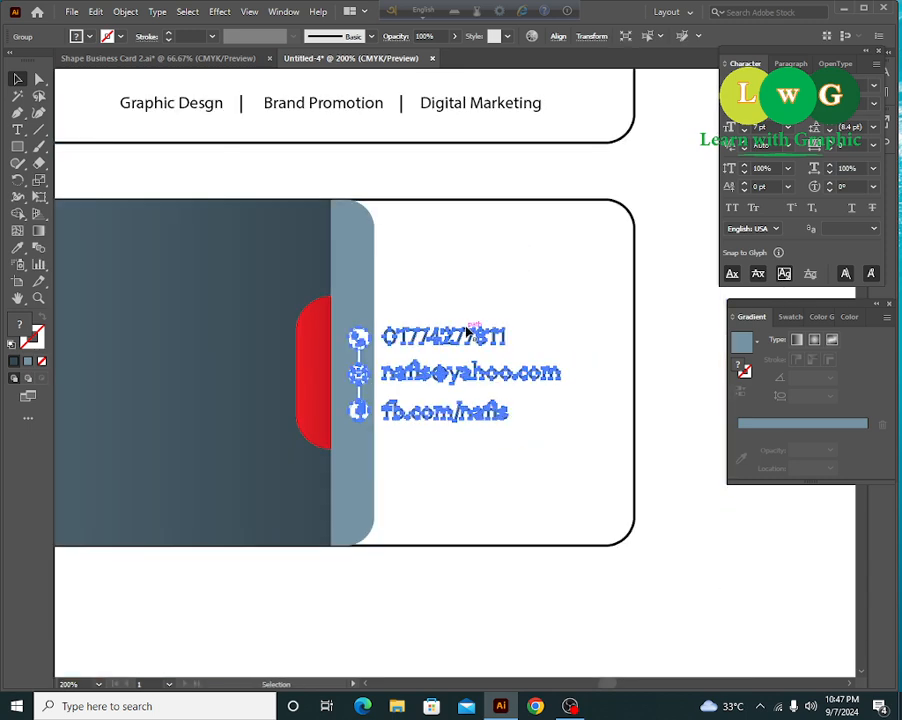
{"action": "key", "text": "v"}
{"action": "left_click", "coordinate": [365, 306], "text": "shift"}
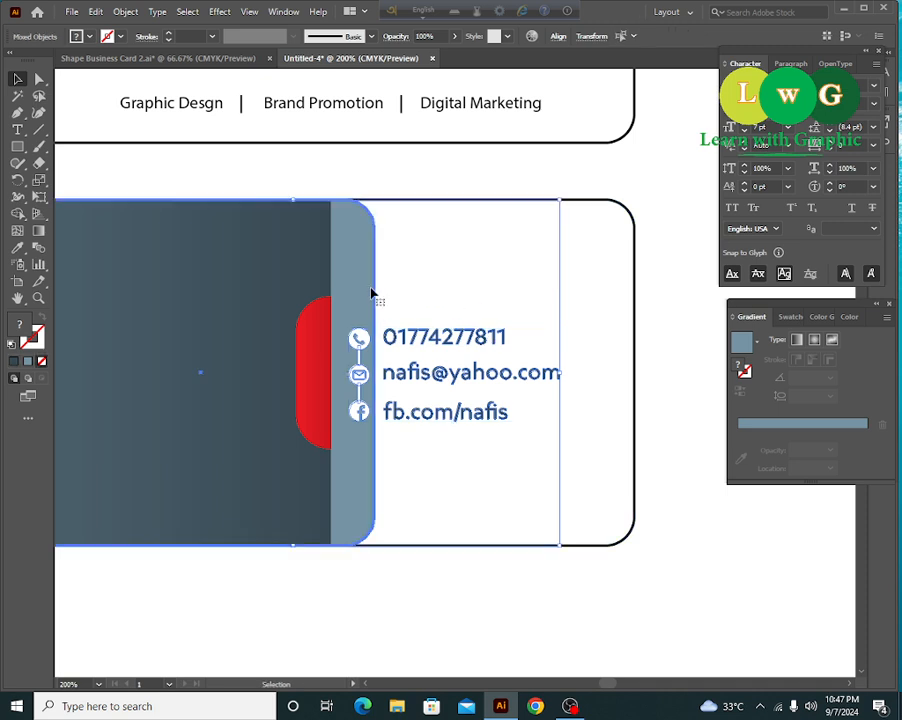
{"action": "left_click", "coordinate": [558, 37]}
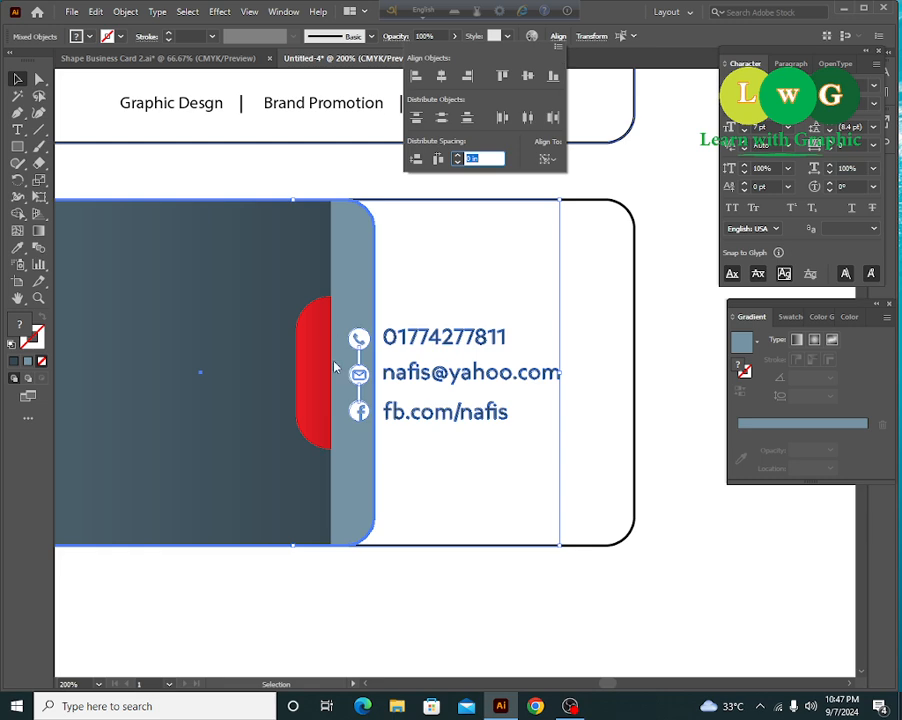
{"action": "left_click", "coordinate": [660, 246]}
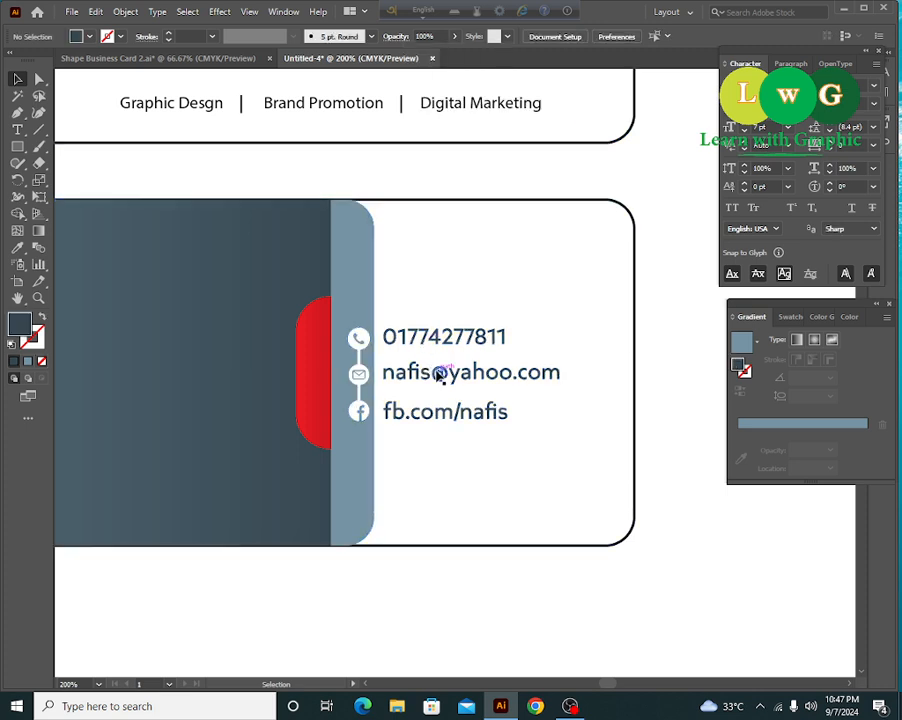
- Nudge the contact block down so it sits level with the red tab
{"action": "left_click", "coordinate": [440, 374]}
{"action": "left_click_drag", "start_coordinate": [440, 374], "coordinate": [445, 377]}
{"action": "key", "text": "shift+Down"}
{"action": "key", "text": "shift+Down"}
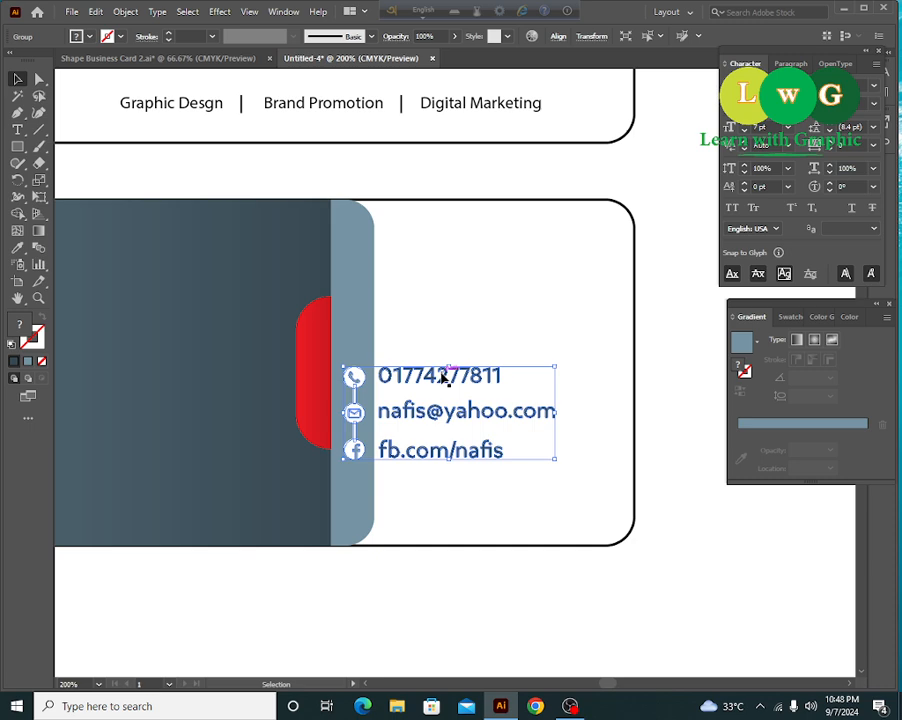
{"action": "key", "text": "Up"}
{"action": "key", "text": "Up"}
{"action": "left_click", "coordinate": [546, 632]}
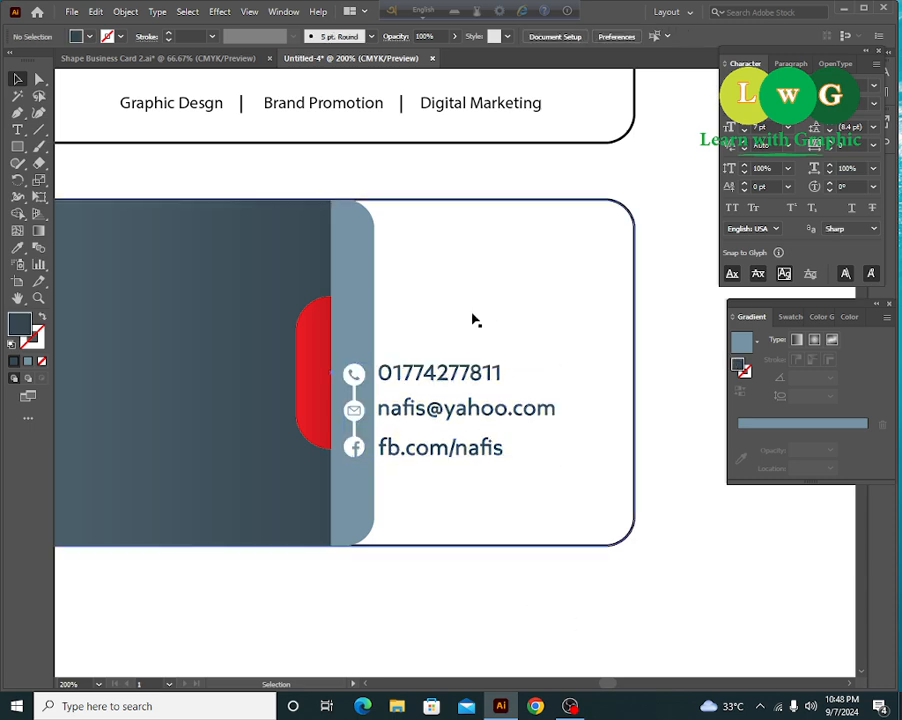
{"action": "scroll", "coordinate": [570, 617], "scroll_direction": "left", "scroll_amount": 3}
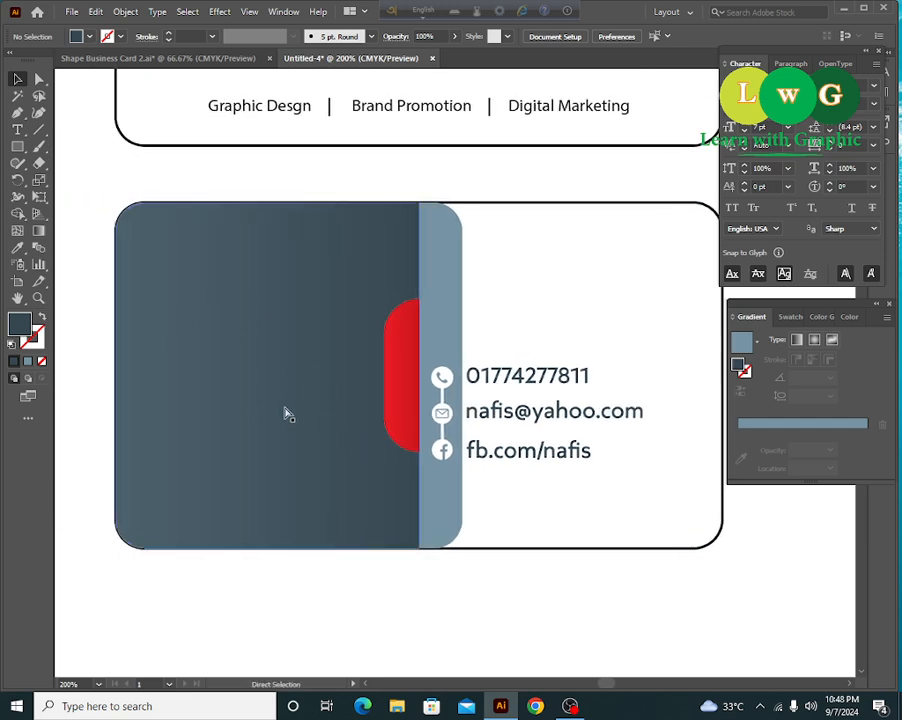
- Select just the QR code together with its red frame
{"action": "key", "text": "ctrl+minus"}
{"action": "left_click_drag", "start_coordinate": [180, 336], "coordinate": [388, 394]}
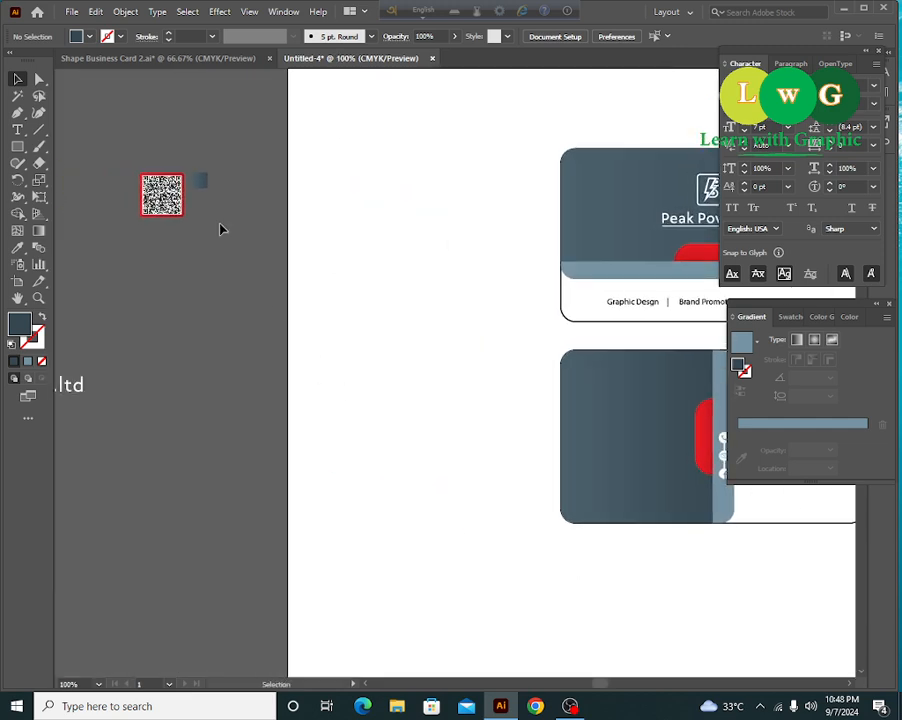
{"action": "left_click_drag", "start_coordinate": [221, 229], "coordinate": [127, 171]}
{"action": "left_click_drag", "start_coordinate": [191, 253], "coordinate": [191, 255]}
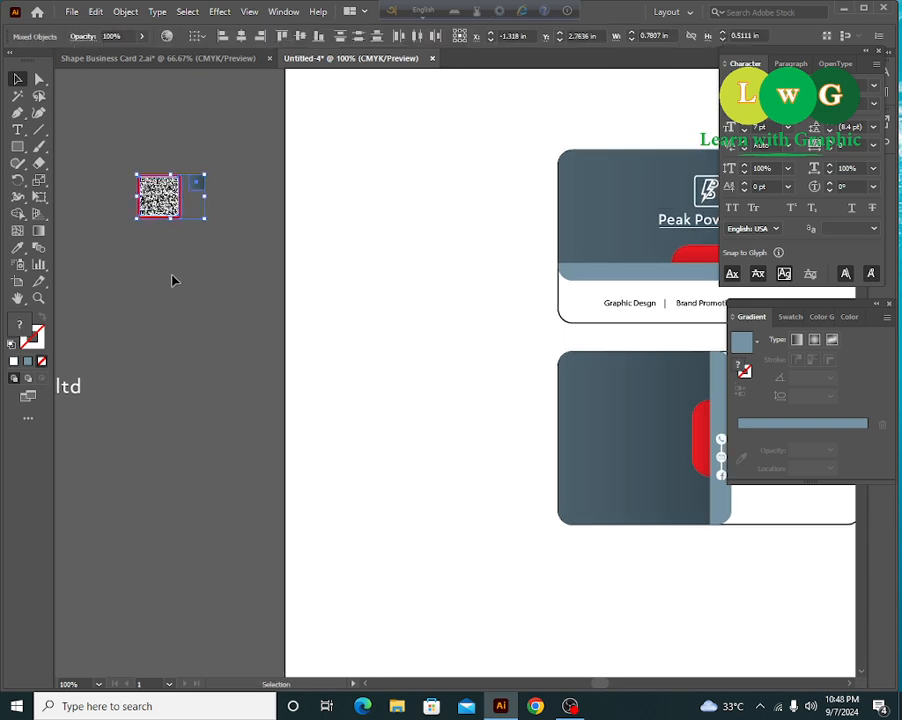
{"action": "left_click", "coordinate": [172, 277]}
{"action": "left_click_drag", "start_coordinate": [109, 146], "coordinate": [160, 217]}
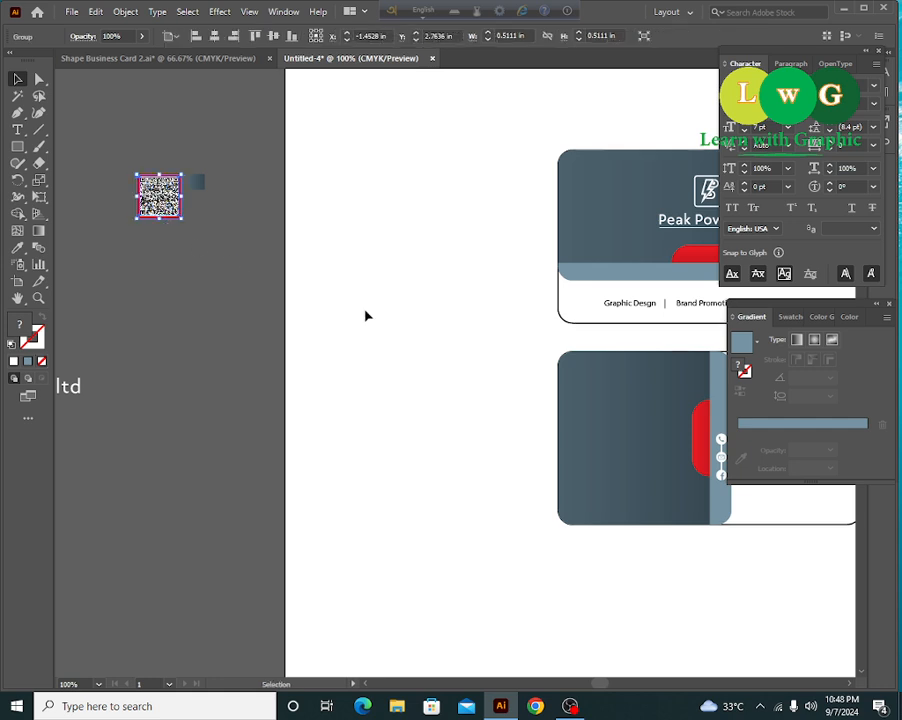
- Place the QR code above the contact block and lower the contact block slightly
{"action": "left_click_drag", "start_coordinate": [363, 313], "coordinate": [286, 297]}
{"action": "left_click_drag", "start_coordinate": [76, 184], "coordinate": [734, 561]}
{"action": "left_click_drag", "start_coordinate": [788, 579], "coordinate": [493, 375]}
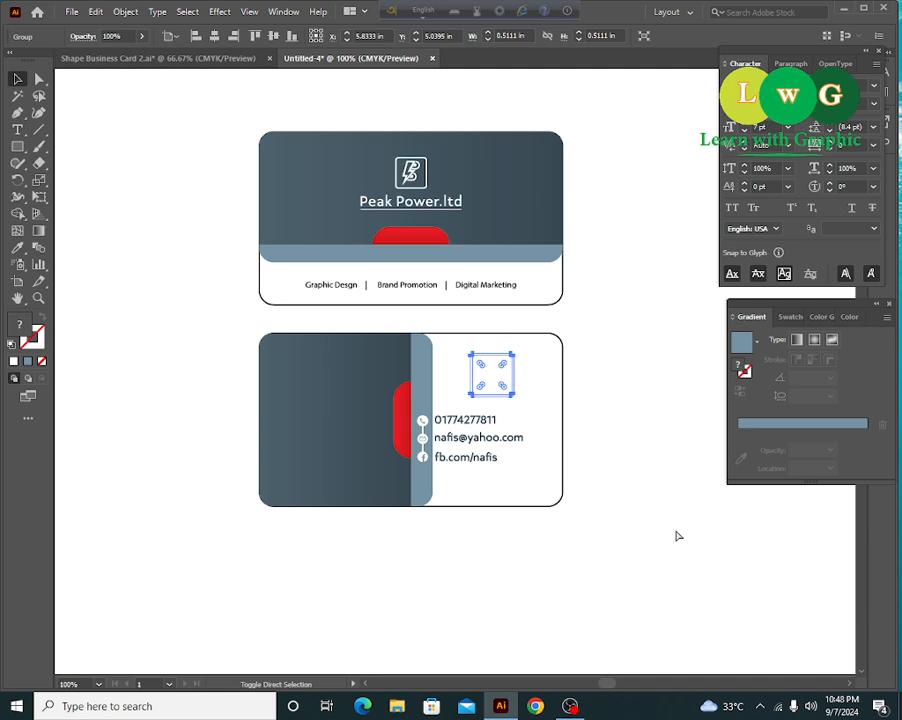
{"action": "left_click", "coordinate": [570, 646]}
{"action": "left_click_drag", "start_coordinate": [485, 432], "coordinate": [480, 444]}
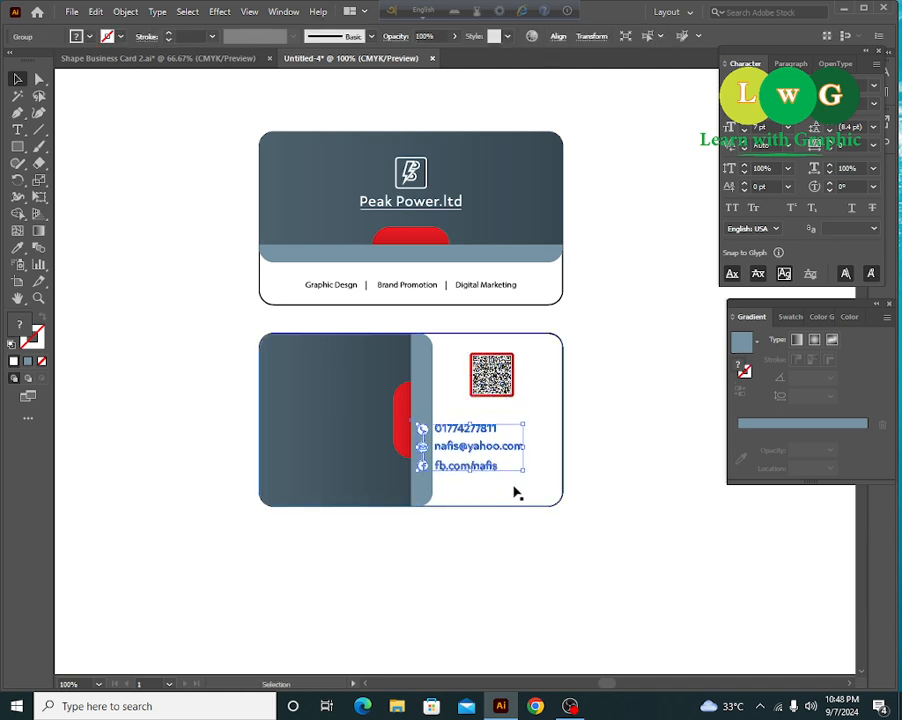
{"action": "left_click", "coordinate": [554, 562]}
- Shift the QR code slightly left, then zoom out to see both cards
{"action": "key", "text": "ctrl+plus"}
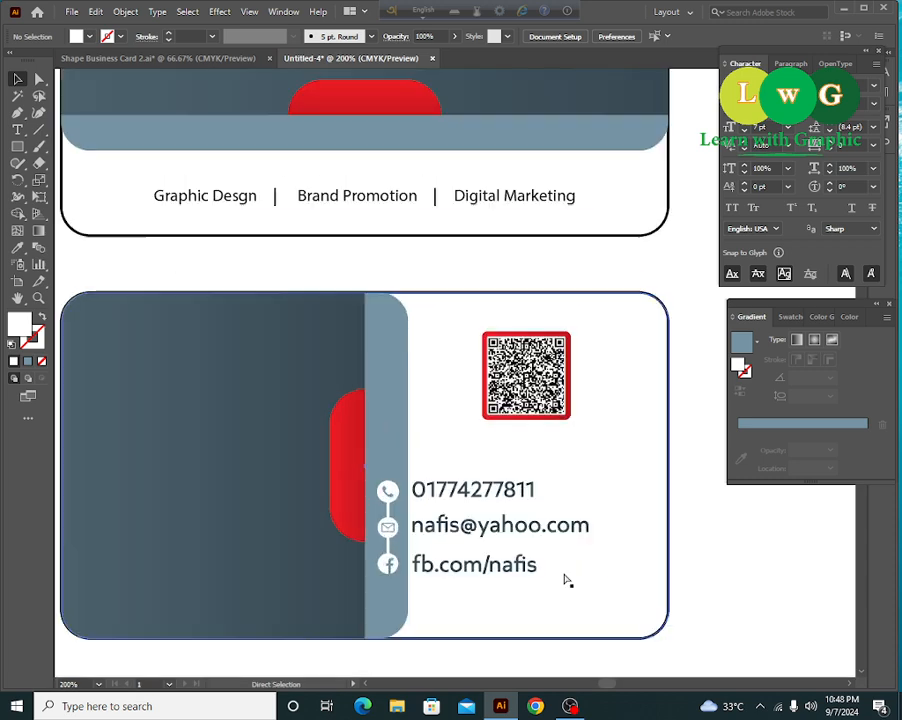
{"action": "left_click_drag", "start_coordinate": [564, 576], "coordinate": [610, 538]}
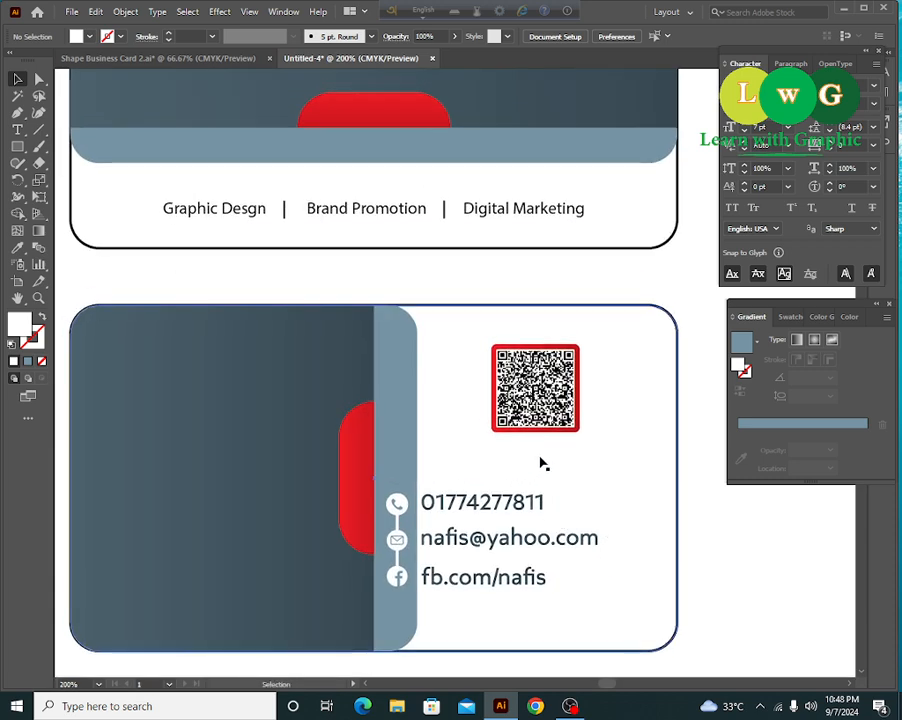
{"action": "mouse_move", "coordinate": [560, 398]}
{"action": "left_mouse_down"}
{"action": "mouse_move", "coordinate": [527, 398]}
{"action": "mouse_move", "coordinate": [553, 409]}
{"action": "mouse_move", "coordinate": [553, 400]}
{"action": "left_mouse_up"}
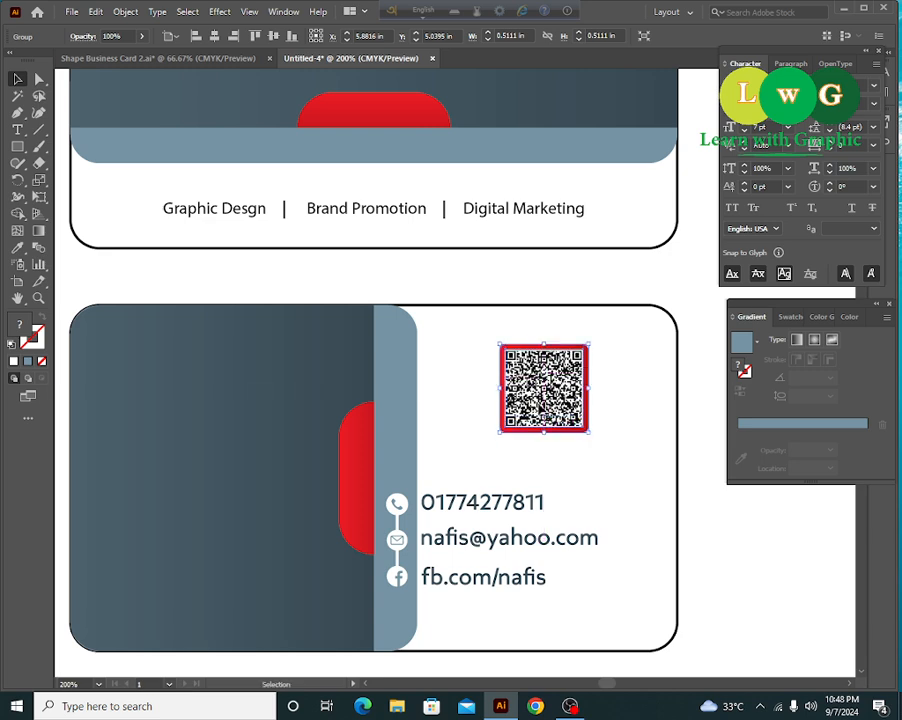
{"action": "left_click", "coordinate": [747, 580]}
{"action": "left_click_drag", "start_coordinate": [747, 580], "coordinate": [743, 585]}
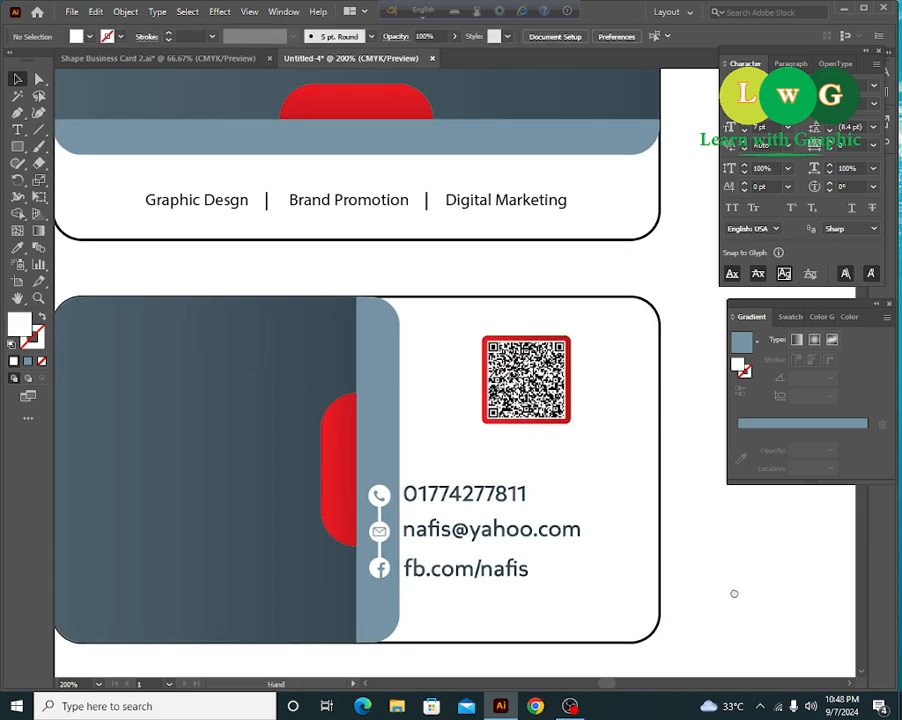
{"action": "scroll", "coordinate": [873, 657], "scroll_direction": "left", "scroll_amount": 3}
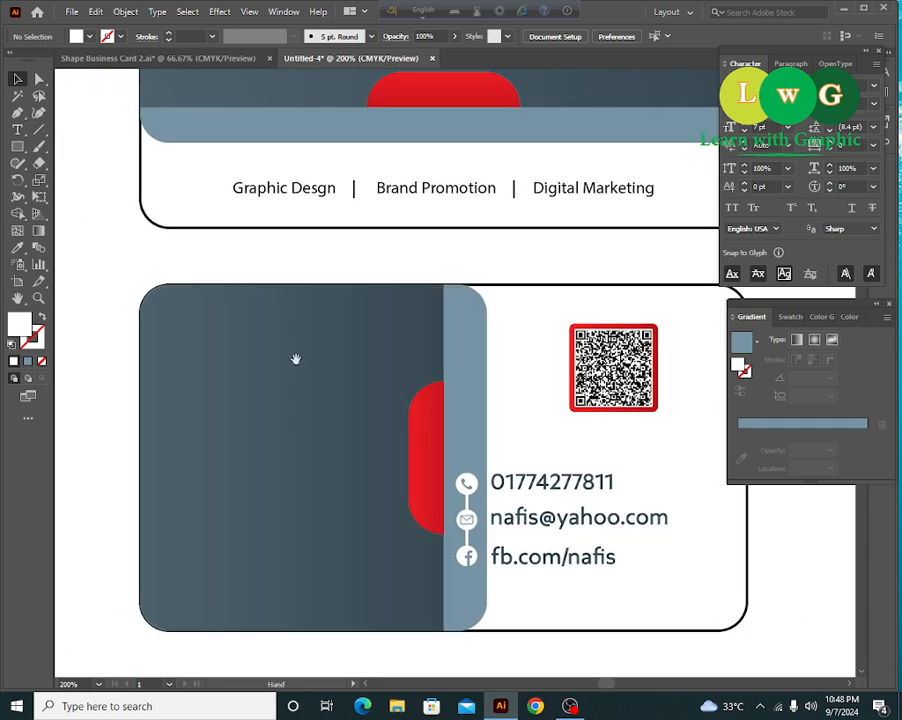
{"action": "left_click_drag", "start_coordinate": [291, 446], "coordinate": [311, 457]}
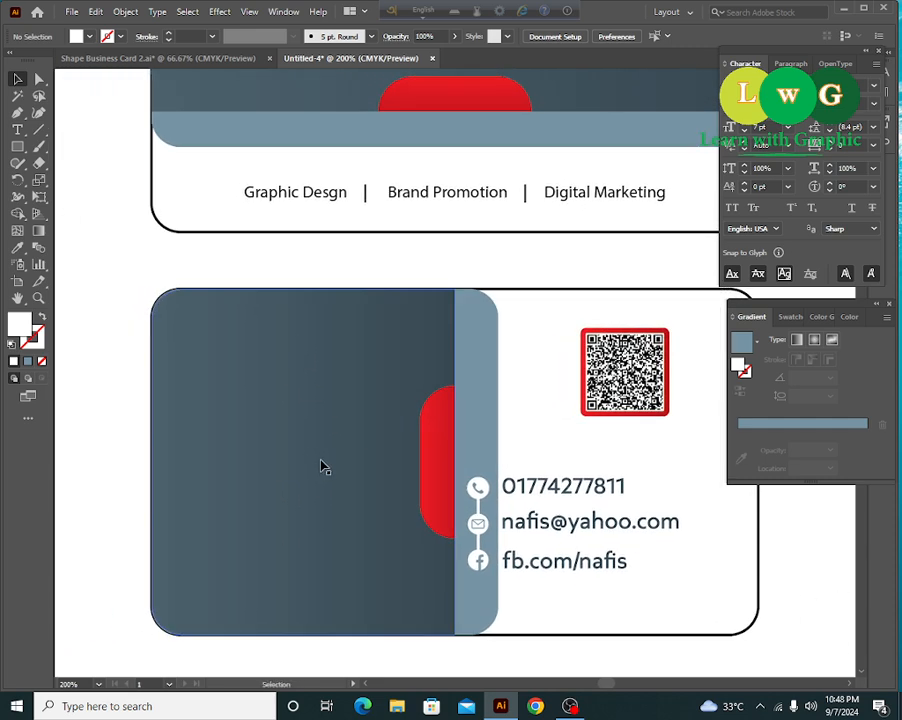
{"action": "key", "text": "ctrl+minus"}
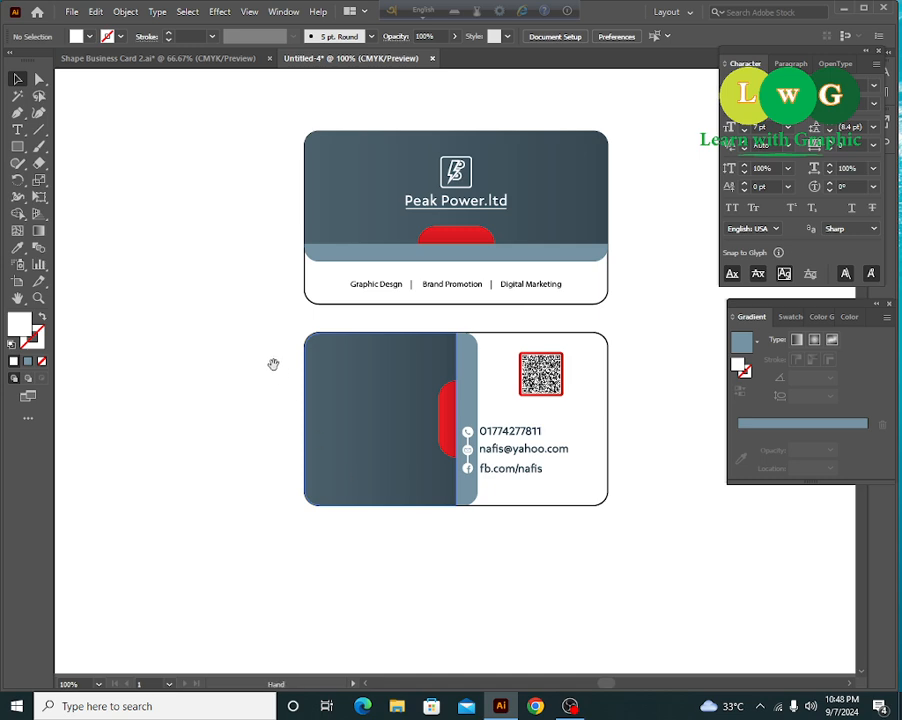
{"action": "left_click_drag", "start_coordinate": [274, 364], "coordinate": [432, 452]}
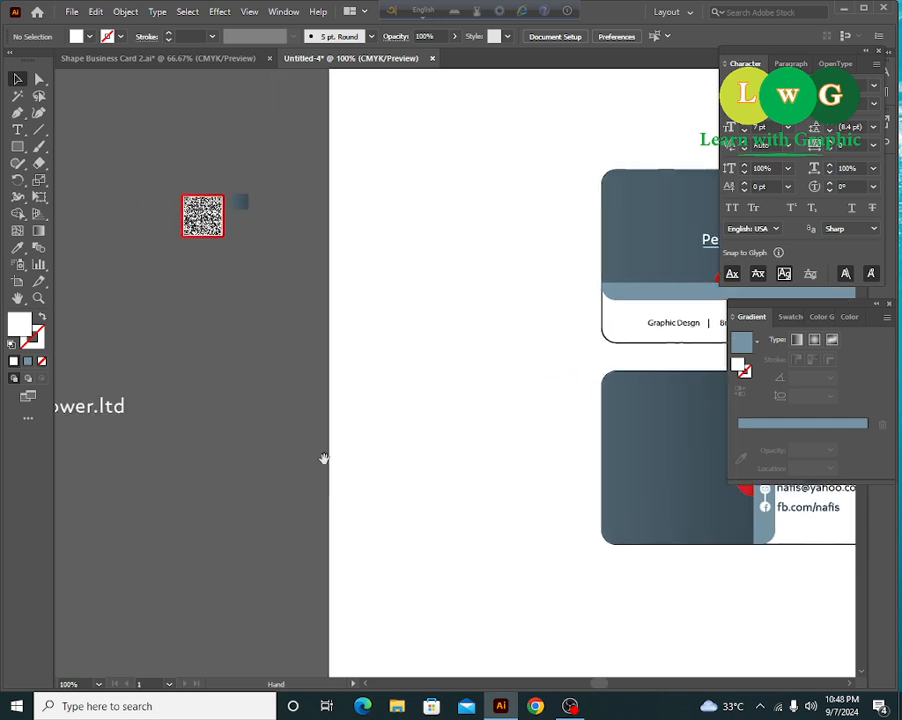
- Replace a Peak Power.ltd text copy on the dark panel with the cardholder's name, then duplicate it below
{"action": "left_click_drag", "start_coordinate": [99, 408], "coordinate": [467, 405]}
{"action": "scroll", "coordinate": [378, 485], "scroll_direction": "right", "scroll_amount": 3}
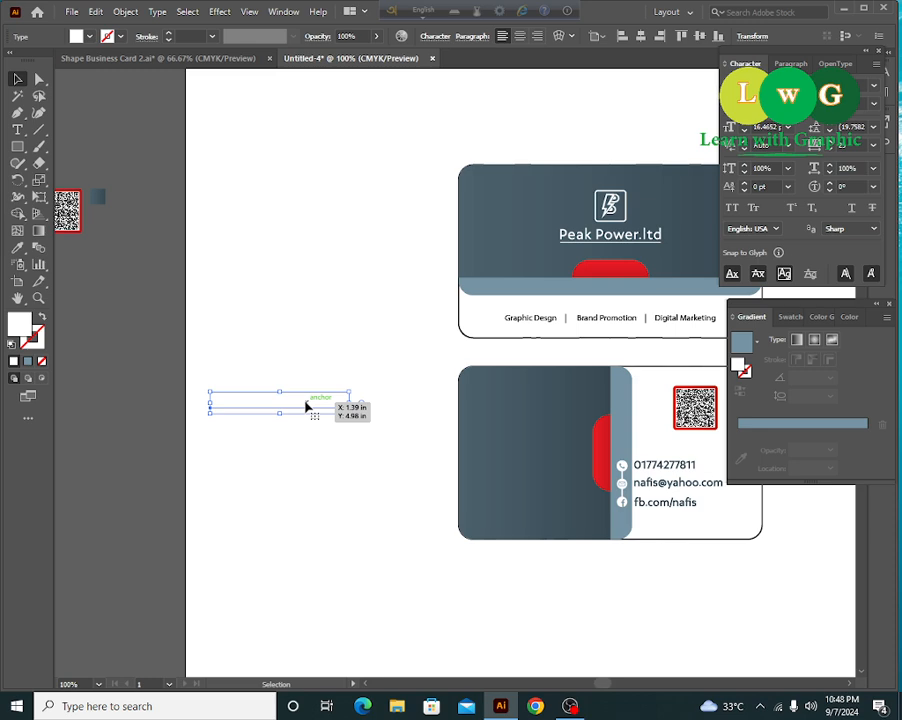
{"action": "left_click_drag", "start_coordinate": [325, 405], "coordinate": [560, 455]}
{"action": "double_click", "coordinate": [543, 457]}
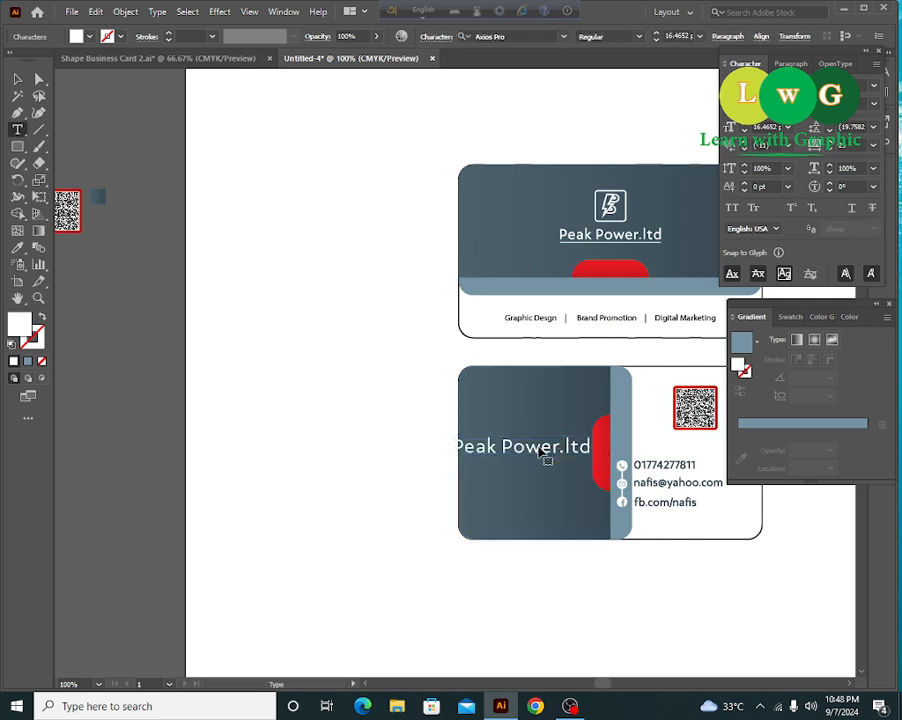
{"action": "key", "text": "ctrl+a"}
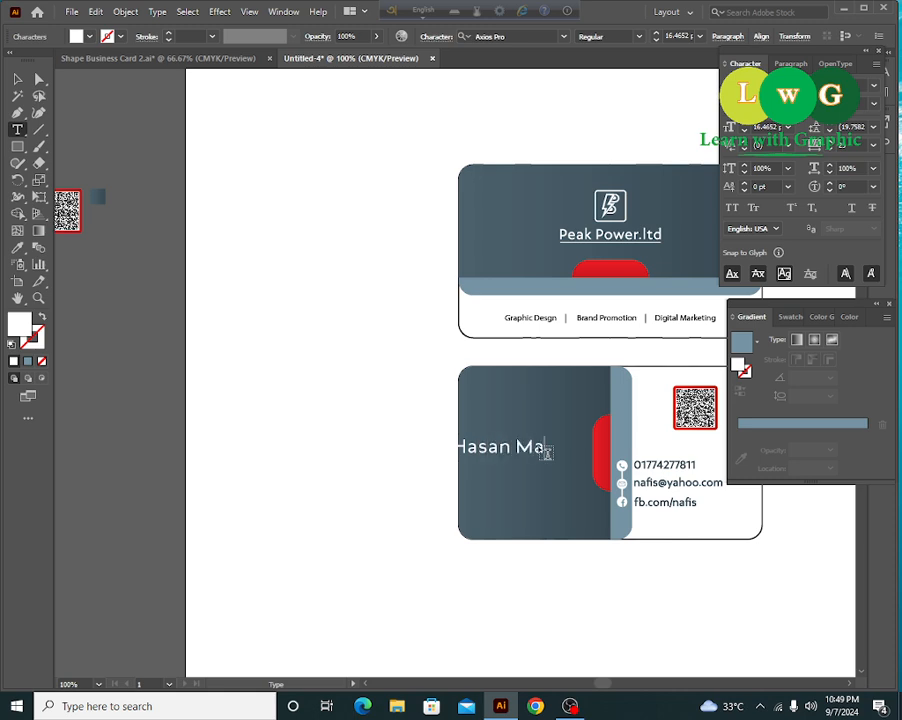
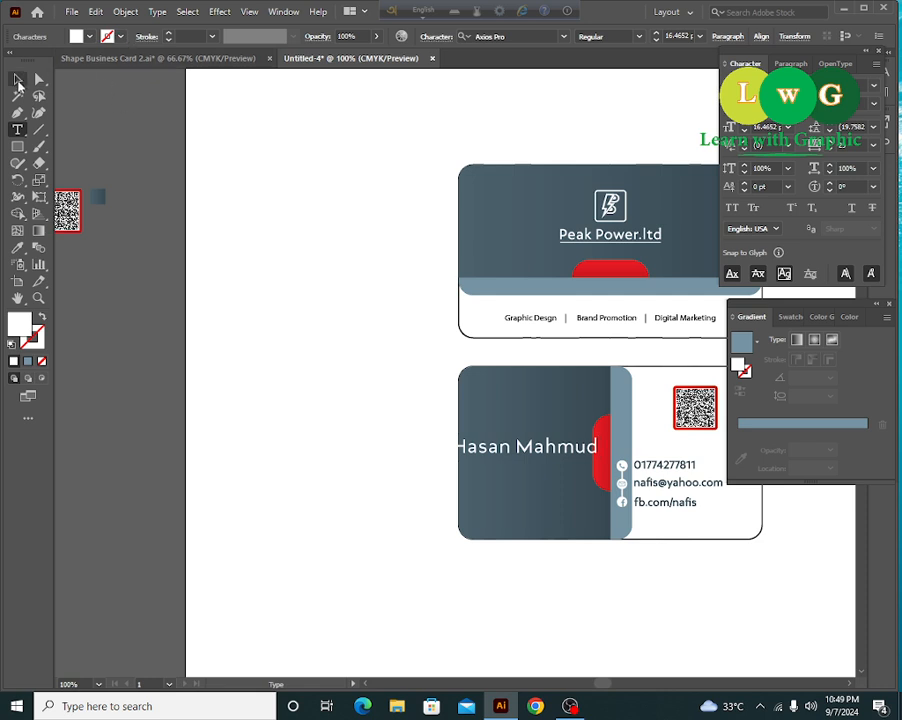
{"action": "left_click", "coordinate": [18, 80]}
{"action": "left_click_drag", "start_coordinate": [527, 456], "coordinate": [532, 482]}
- Change the duplicated line's text to 'Graphic Designer' as the job title
{"action": "triple_click", "coordinate": [532, 484]}
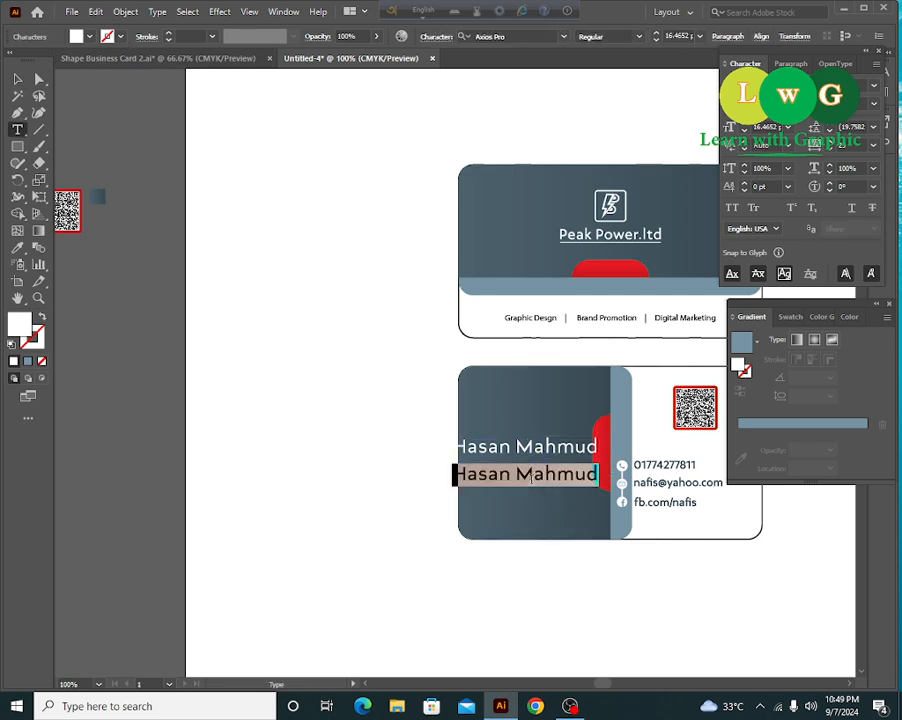
{"action": "type", "text": "CEO of"}
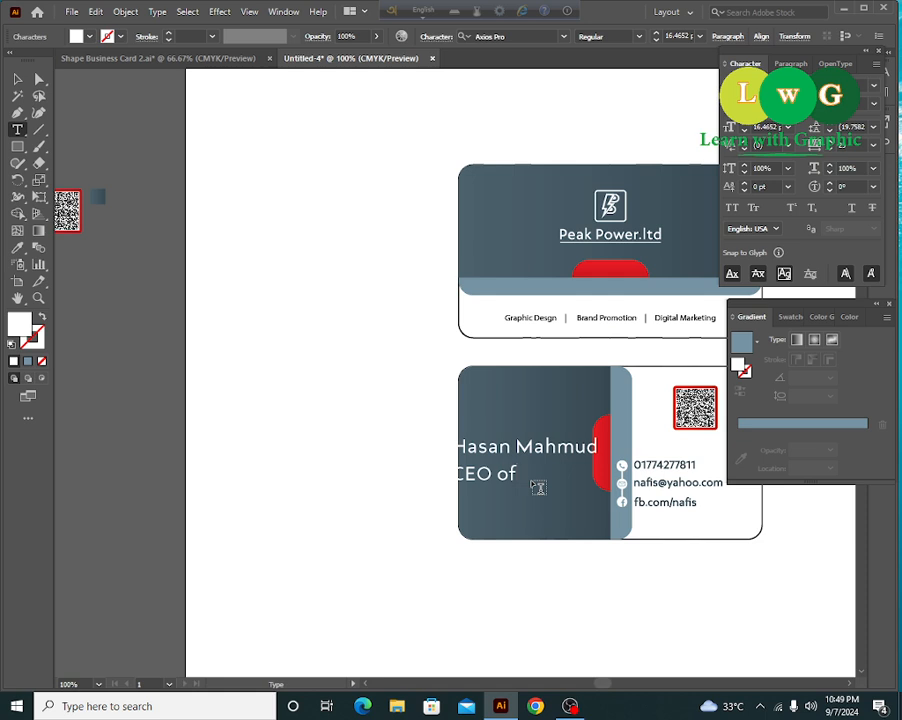
{"action": "key", "text": "BackSpace"}
{"action": "key", "text": "BackSpace"}
{"action": "key", "text": "BackSpace"}
{"action": "type", "text": "Graphic Designer"}
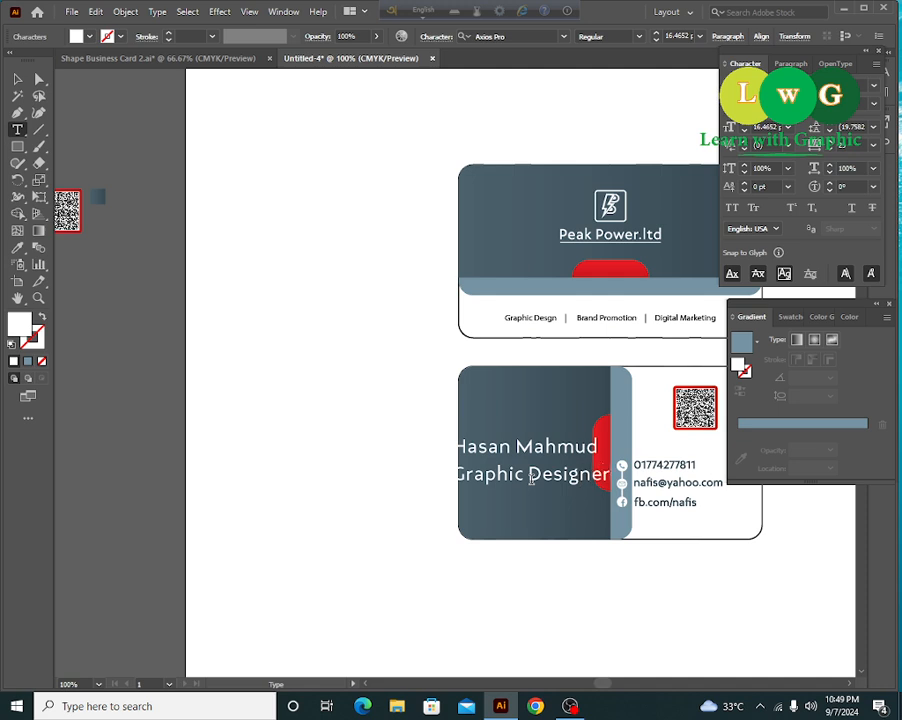
{"action": "left_click", "coordinate": [17, 79]}
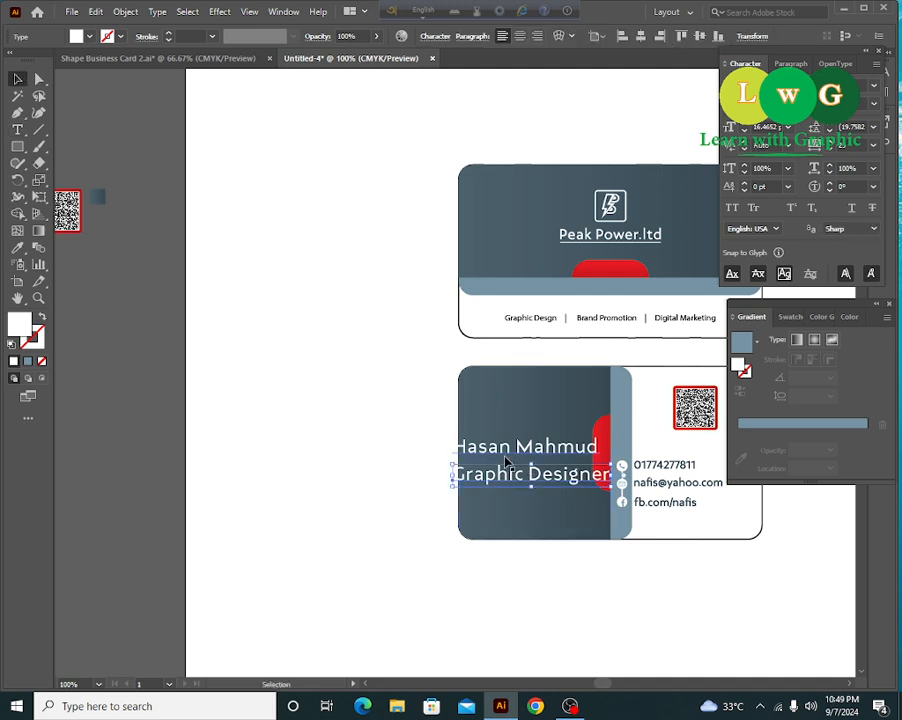
- Shift the name and job title inside the card and set both to 10 pt
{"action": "left_click", "coordinate": [520, 442]}
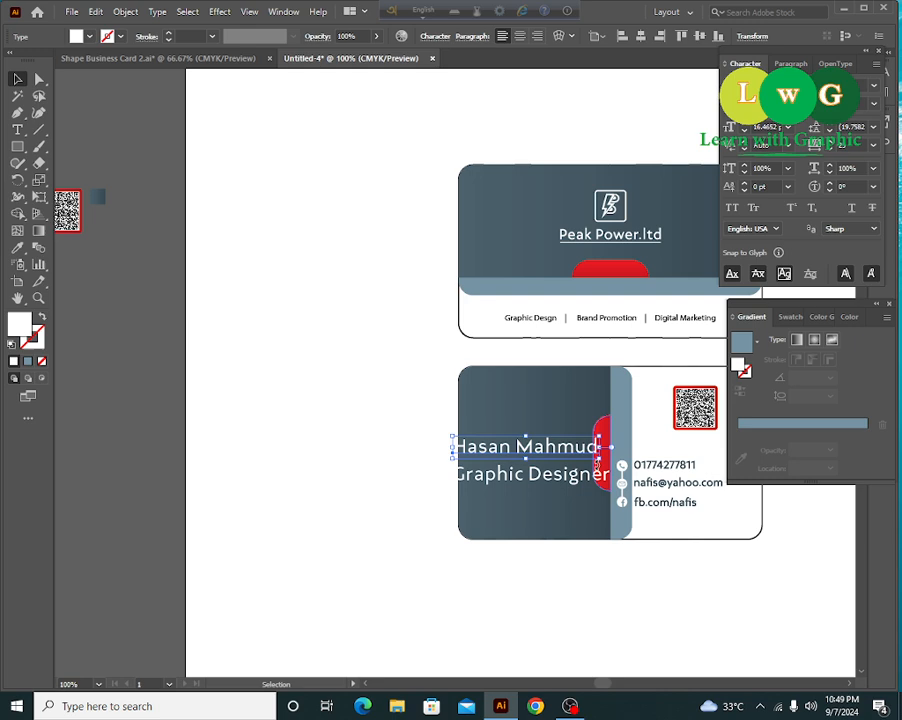
{"action": "left_click", "coordinate": [574, 482], "text": "shift"}
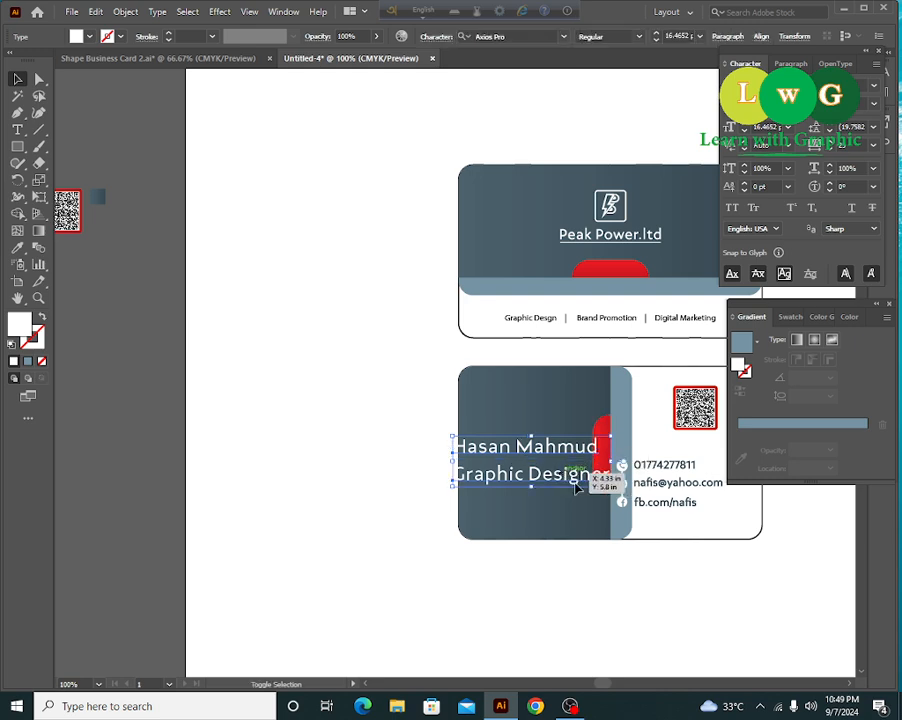
{"action": "left_click_drag", "start_coordinate": [598, 487], "coordinate": [590, 492]}
{"action": "key", "text": "ctrl+plus"}
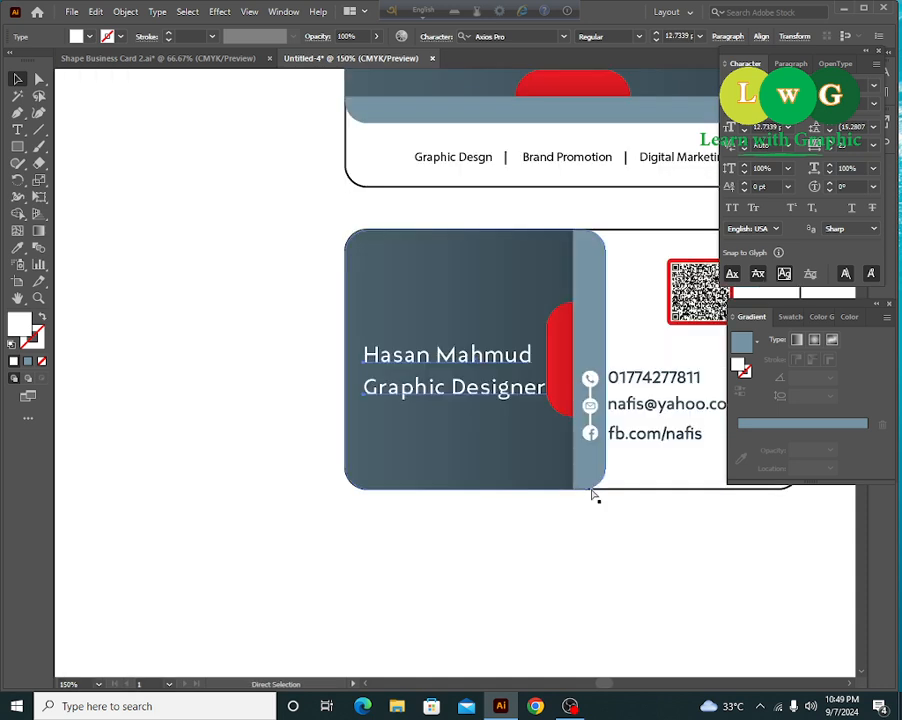
{"action": "key", "text": "ctrl+plus"}
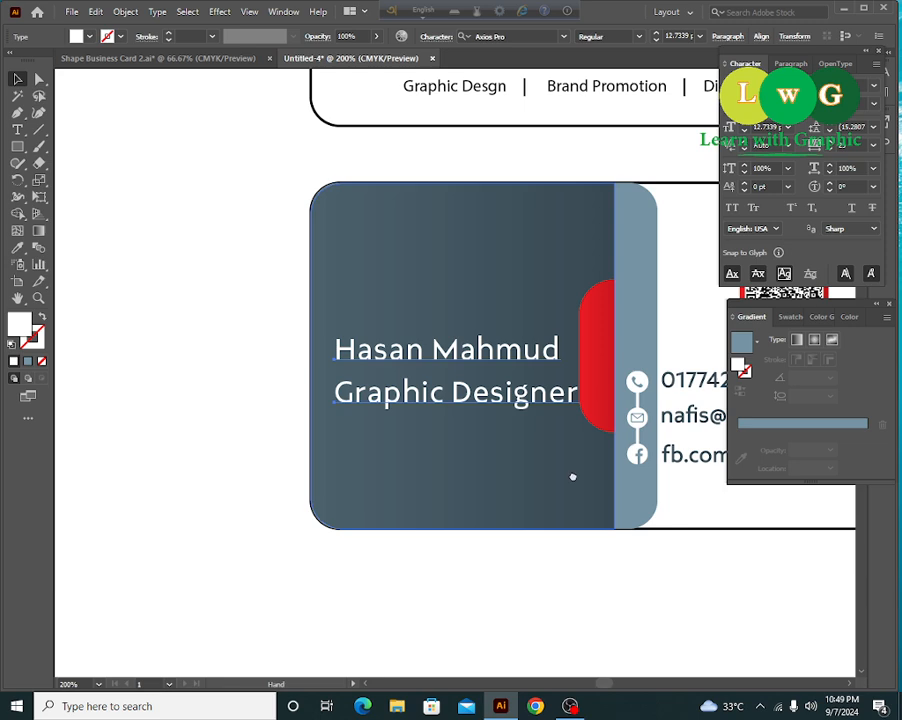
{"action": "left_click_drag", "start_coordinate": [573, 477], "coordinate": [567, 480]}
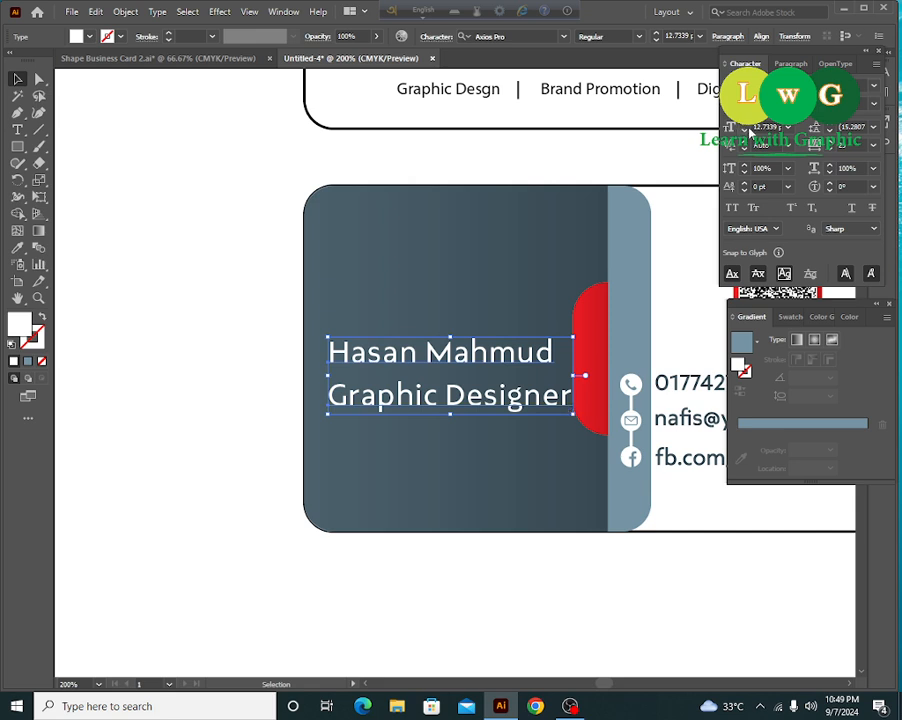
{"action": "left_click_drag", "start_coordinate": [755, 127], "coordinate": [851, 130]}
{"action": "type", "text": "10"}
{"action": "key", "text": "Return"}
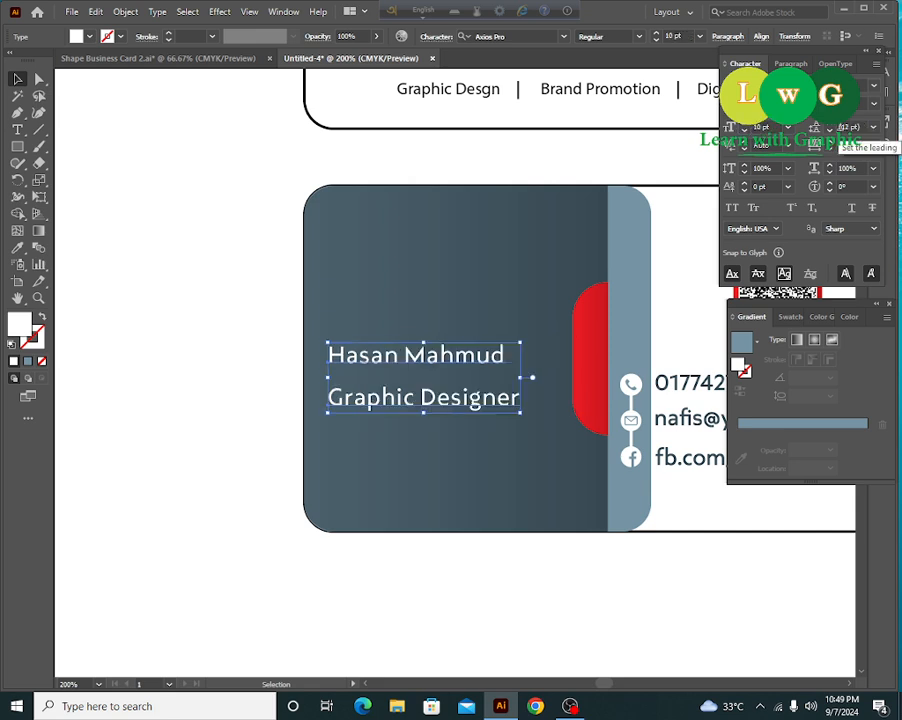
- Make the Graphic Designer line smaller and move it up snugly under the name
{"action": "left_click", "coordinate": [240, 350]}
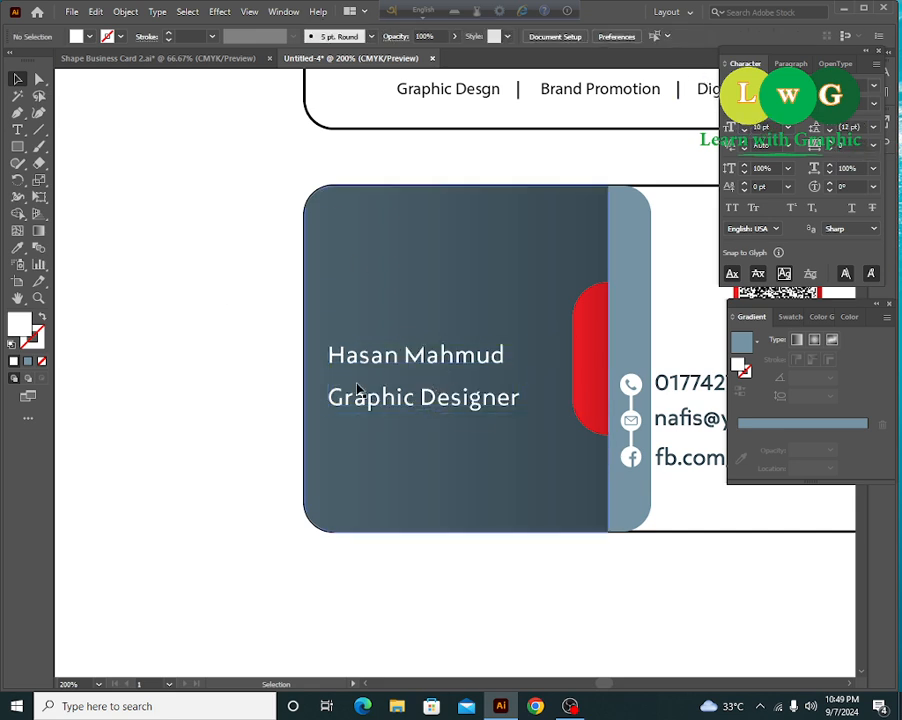
{"action": "left_click", "coordinate": [366, 417]}
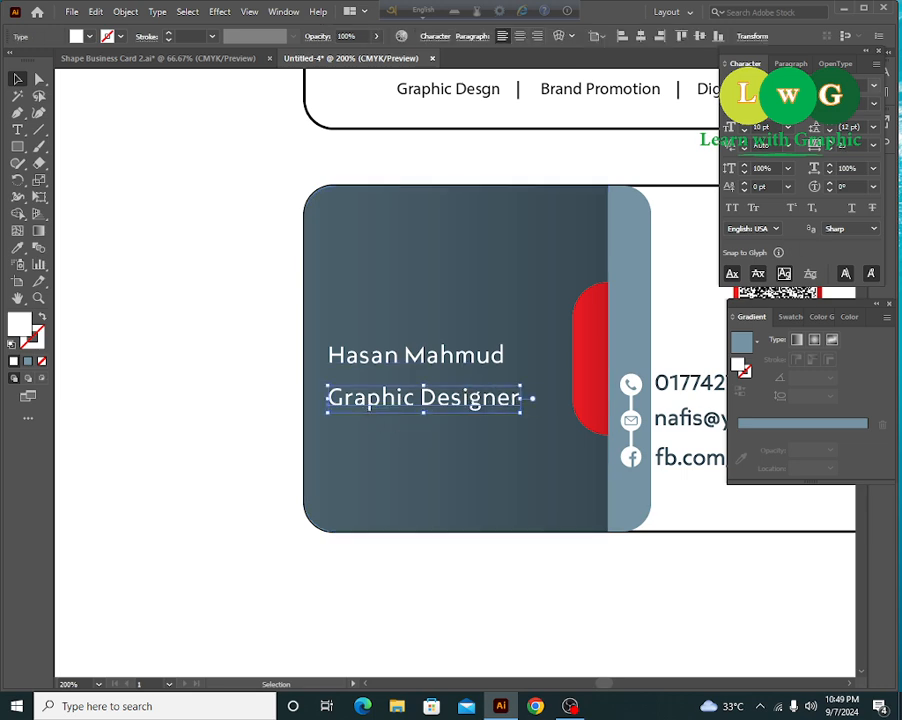
{"action": "left_click", "coordinate": [764, 127]}
{"action": "type", "text": "1"}
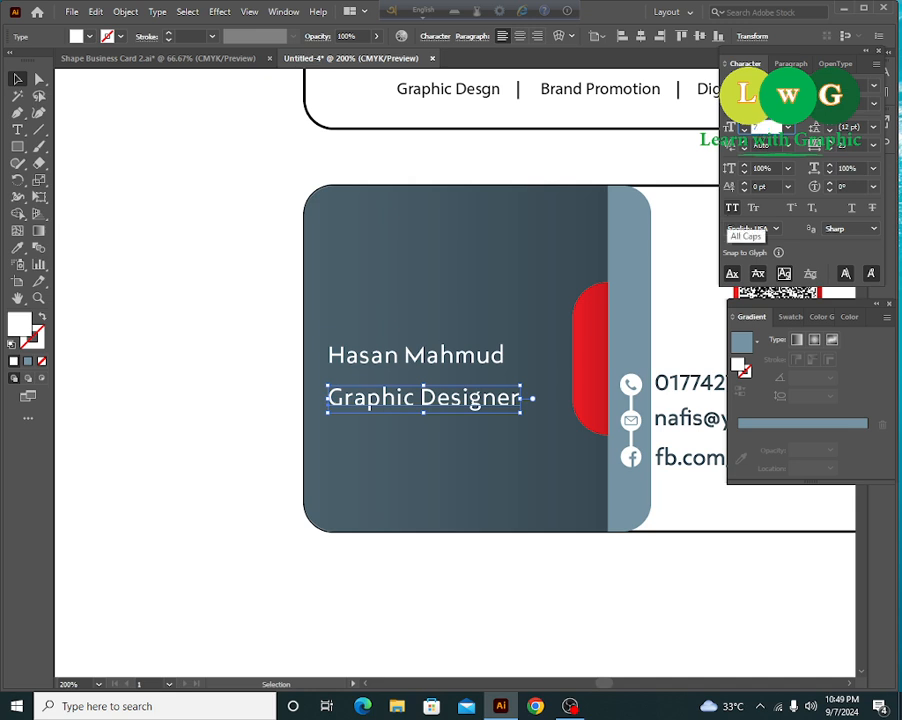
{"action": "key", "text": "Return"}
{"action": "left_click", "coordinate": [234, 274]}
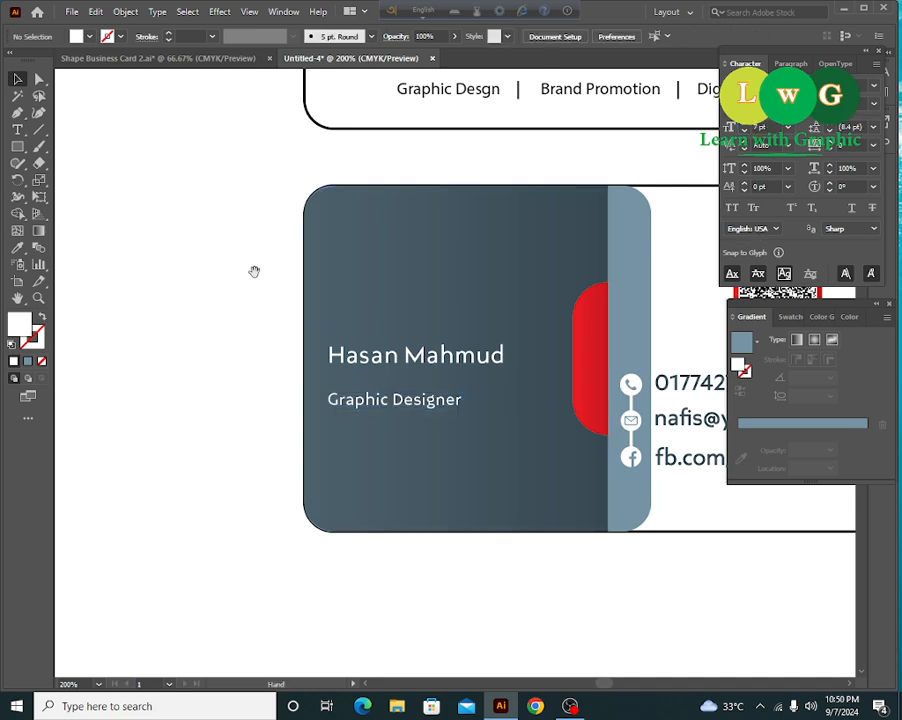
{"action": "left_click_drag", "start_coordinate": [254, 271], "coordinate": [220, 280]}
{"action": "left_click_drag", "start_coordinate": [410, 414], "coordinate": [447, 398]}
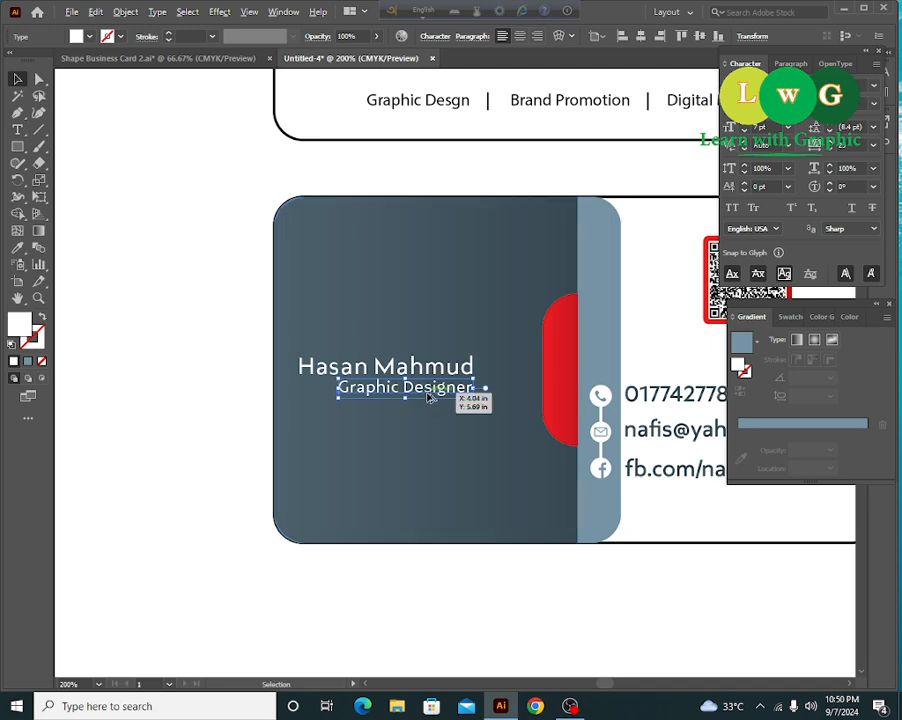
- Draw a 0.75 pt horizontal underline beneath the job title and expand its stroke into a shape
{"action": "left_click", "coordinate": [39, 130]}
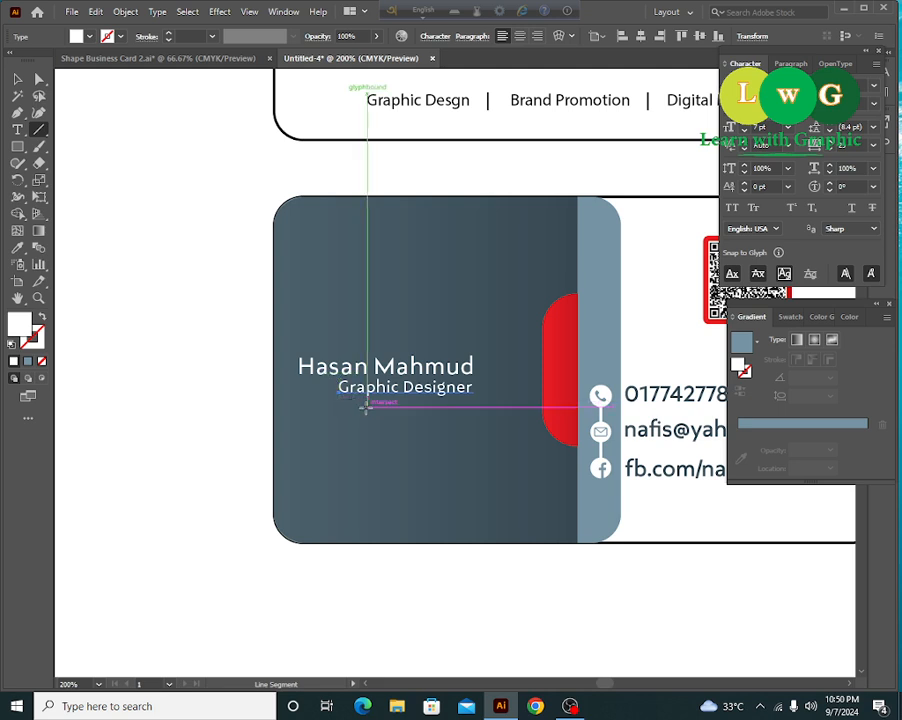
{"action": "left_click_drag", "start_coordinate": [360, 402], "coordinate": [472, 406]}
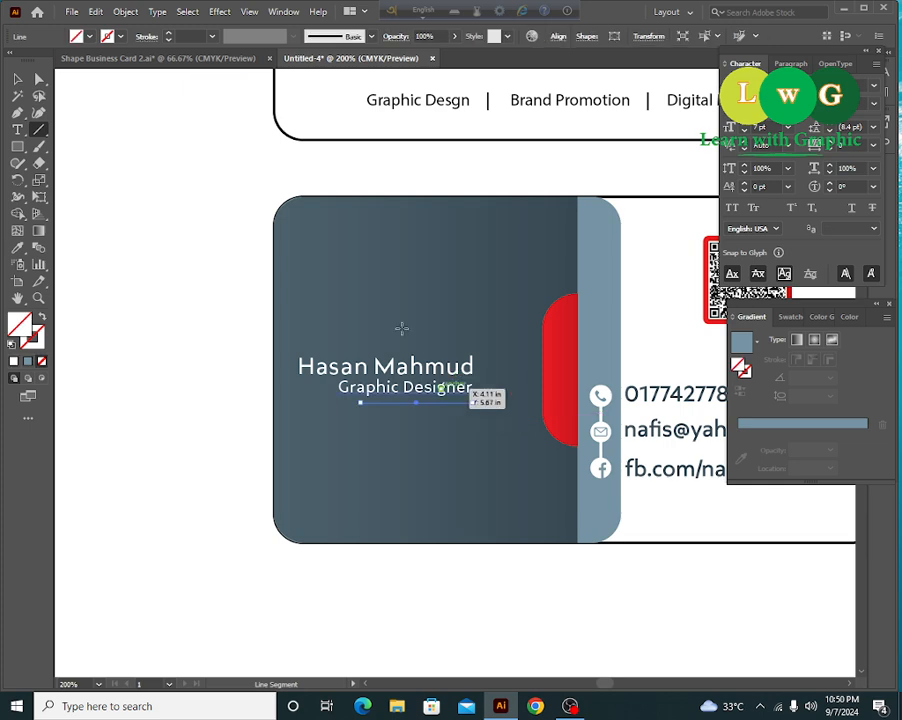
{"action": "left_click", "coordinate": [168, 36]}
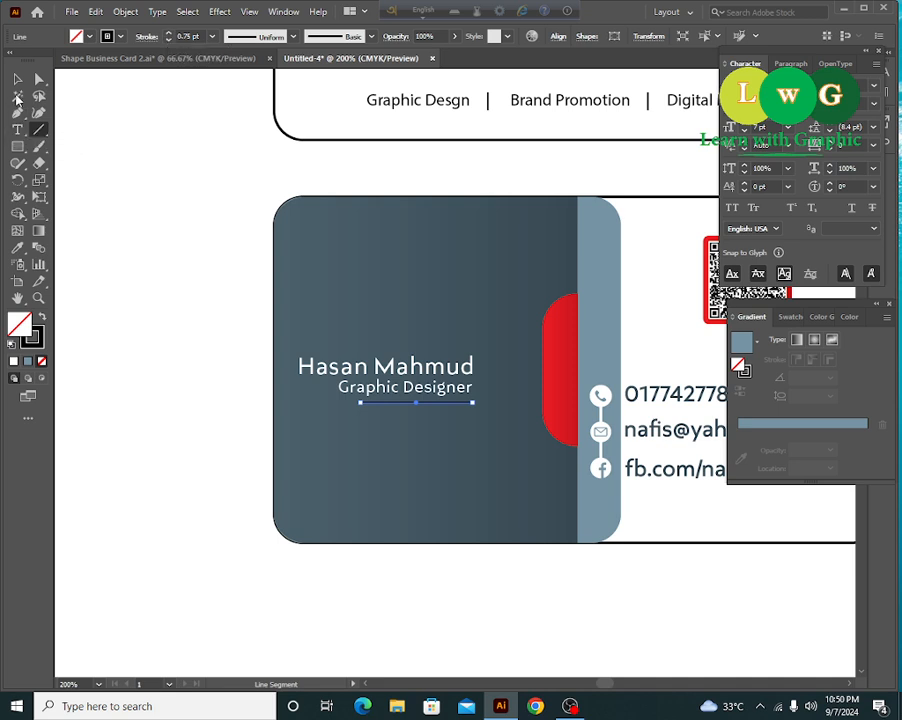
{"action": "left_click", "coordinate": [17, 79]}
{"action": "left_click", "coordinate": [125, 11]}
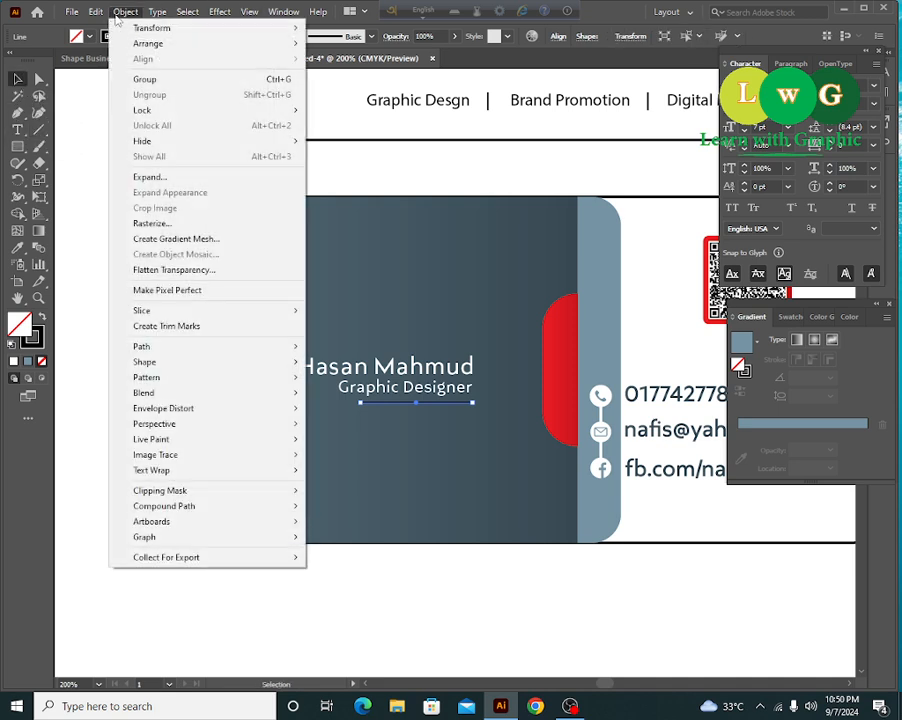
{"action": "left_click", "coordinate": [148, 176]}
{"action": "left_click", "coordinate": [326, 341]}
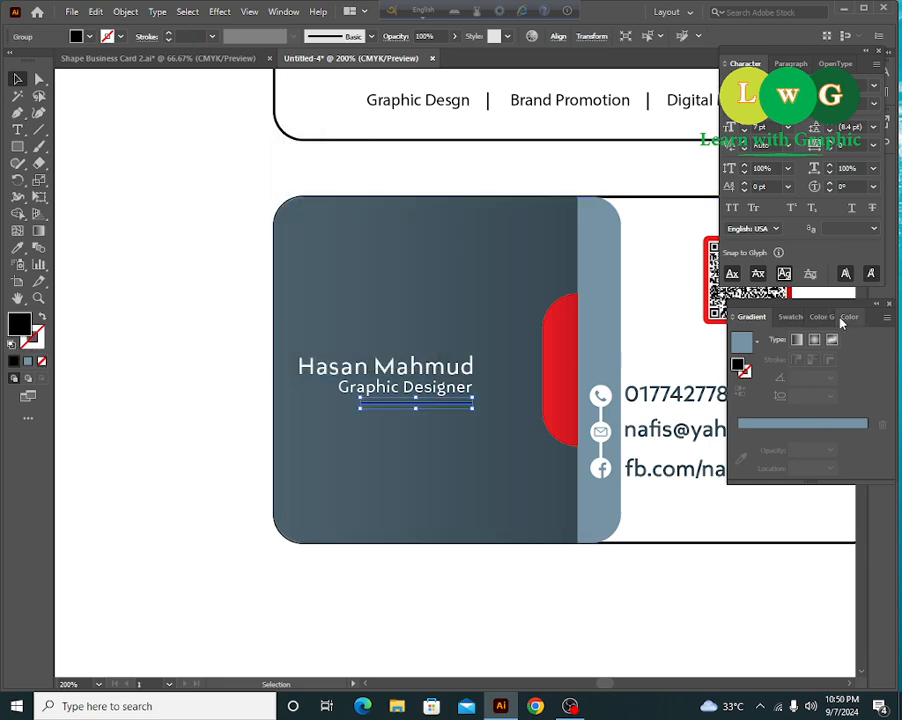
- Make the underline white, right-align the name to it, and group name, title and underline
{"action": "left_click", "coordinate": [847, 318]}
{"action": "left_click", "coordinate": [753, 413]}
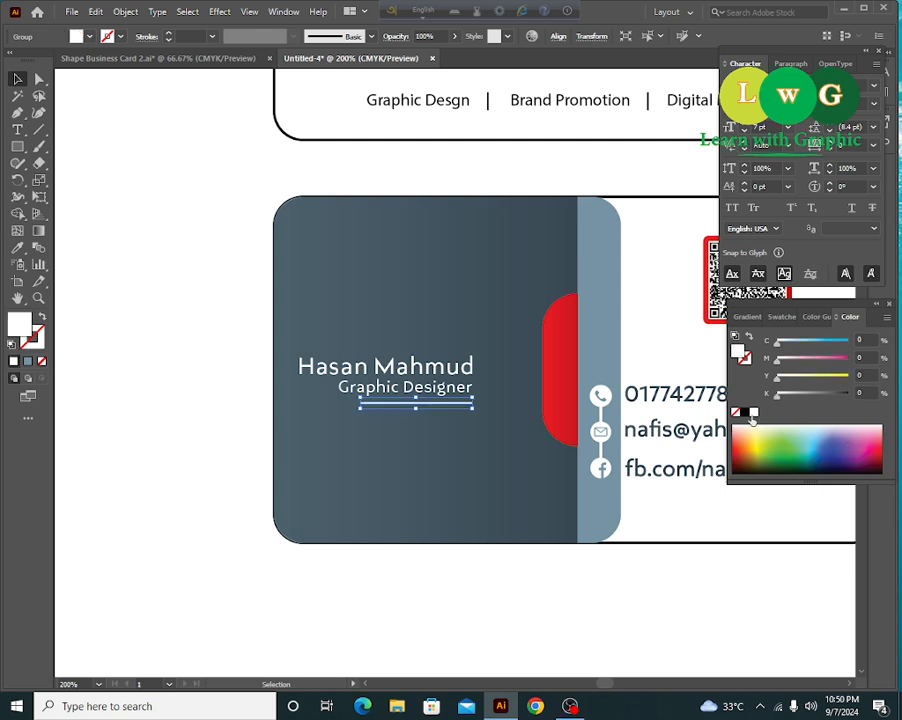
{"action": "left_click", "coordinate": [418, 375], "text": "shift"}
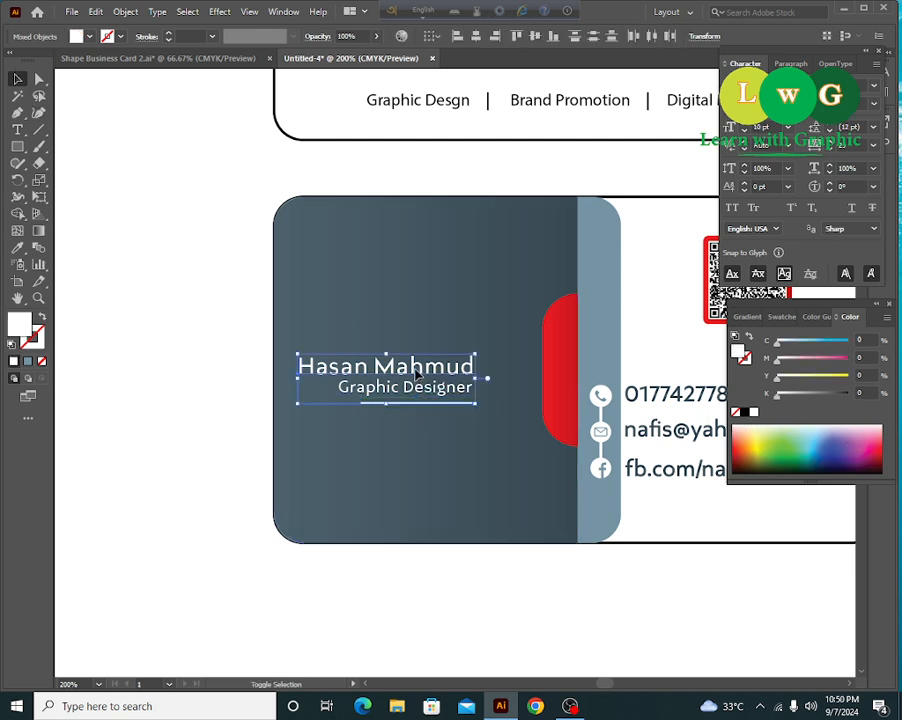
{"action": "left_click", "coordinate": [456, 403]}
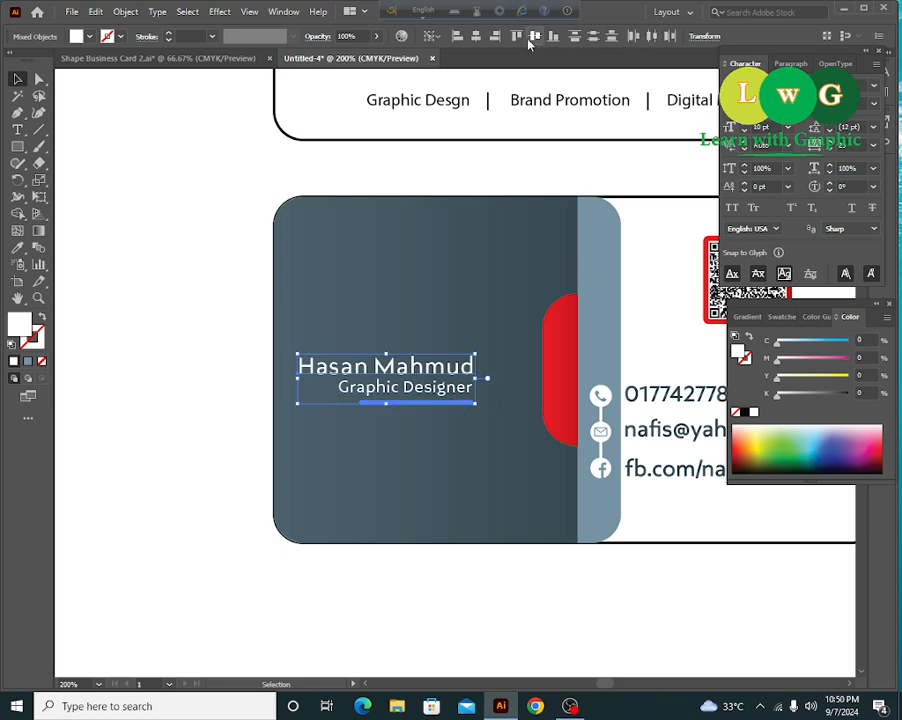
{"action": "left_click", "coordinate": [495, 37]}
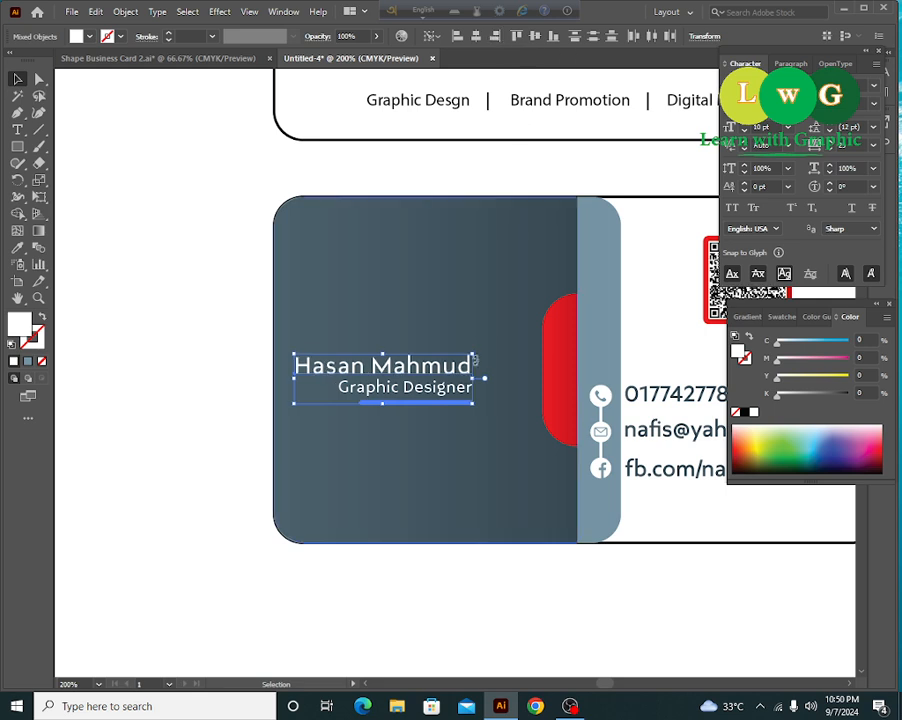
{"action": "right_click", "coordinate": [454, 367]}
{"action": "left_click", "coordinate": [519, 473]}
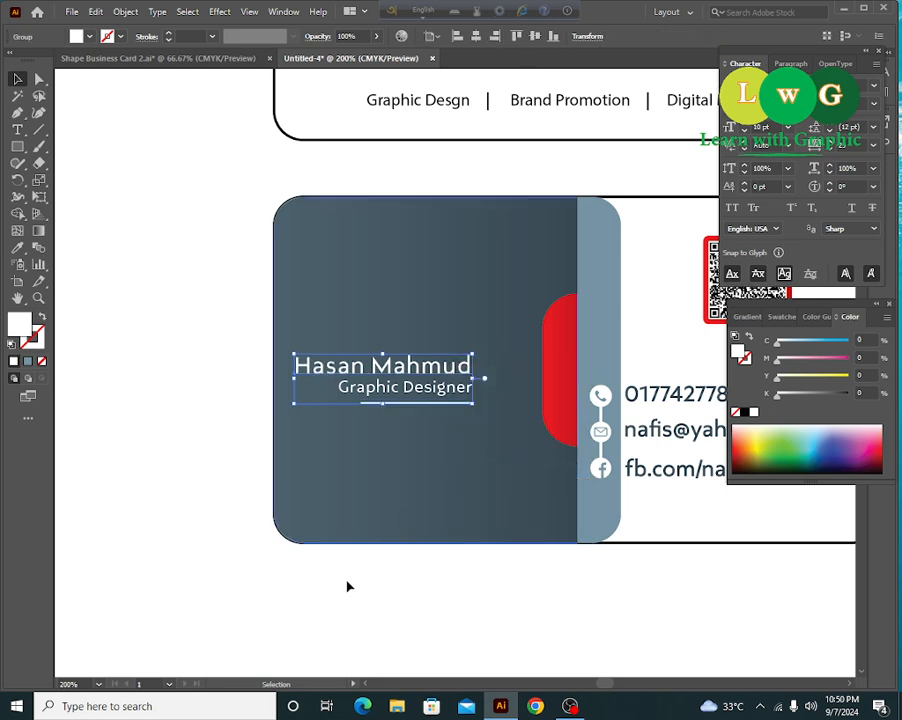
- Move the name, title and underline block right toward the red half-circle
{"action": "left_click", "coordinate": [170, 462]}
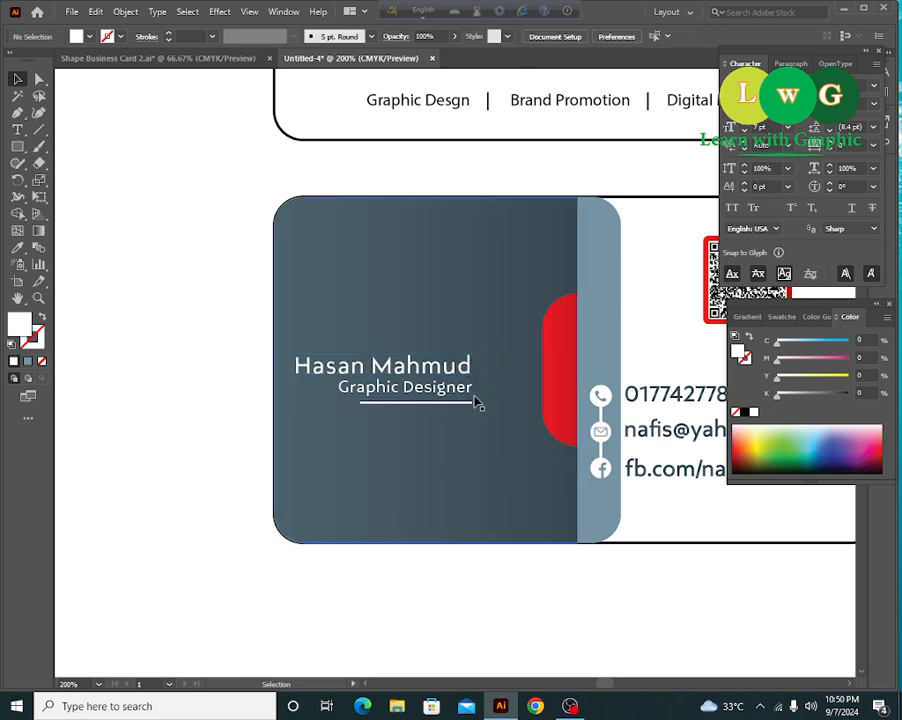
{"action": "left_click_drag", "start_coordinate": [466, 386], "coordinate": [489, 388]}
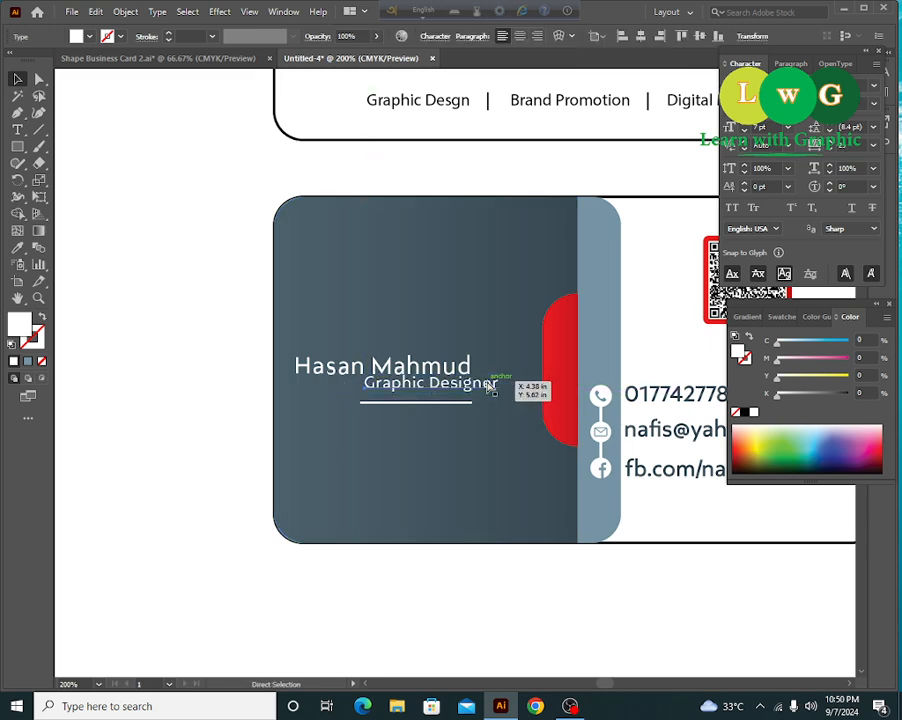
{"action": "key", "text": "ctrl+z"}
{"action": "left_click_drag", "start_coordinate": [216, 323], "coordinate": [482, 446]}
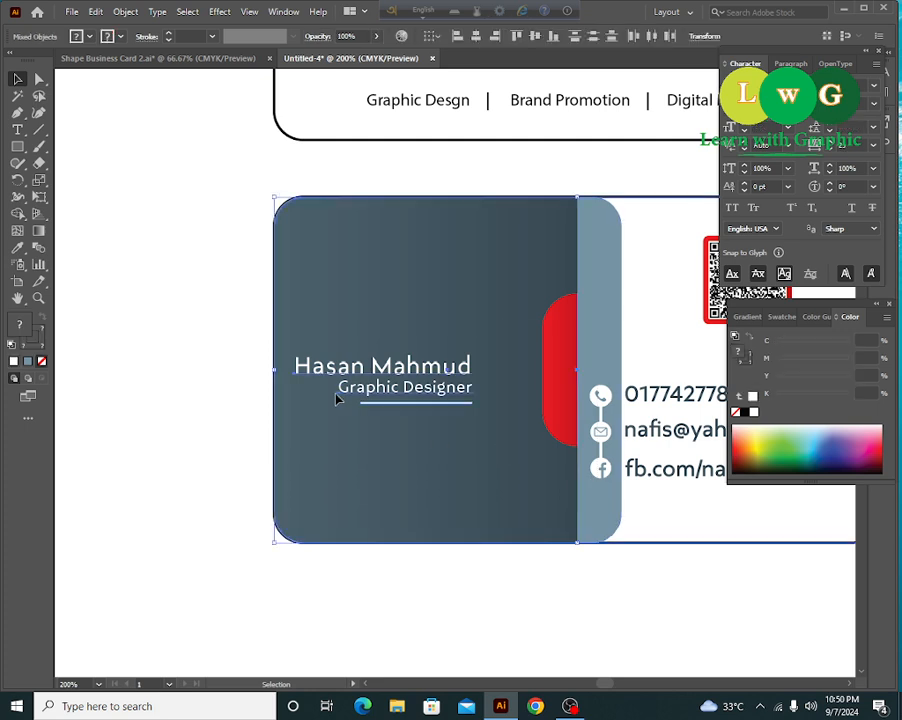
{"action": "left_click_drag", "start_coordinate": [246, 258], "coordinate": [313, 292]}
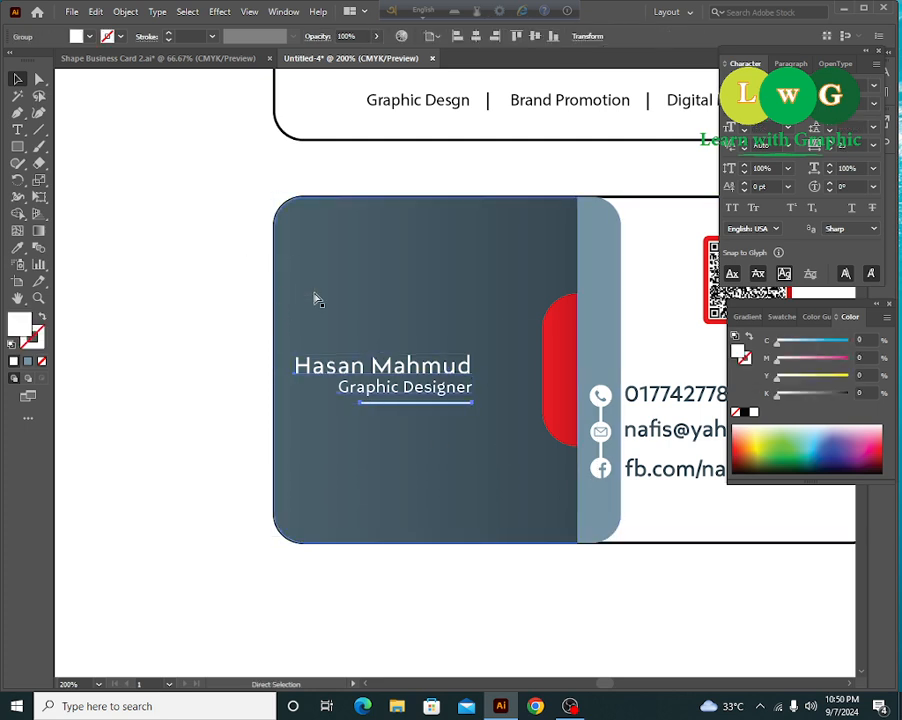
{"action": "key", "text": "v"}
{"action": "left_click_drag", "start_coordinate": [413, 369], "coordinate": [466, 391]}
{"action": "left_click", "coordinate": [553, 377], "text": "shift"}
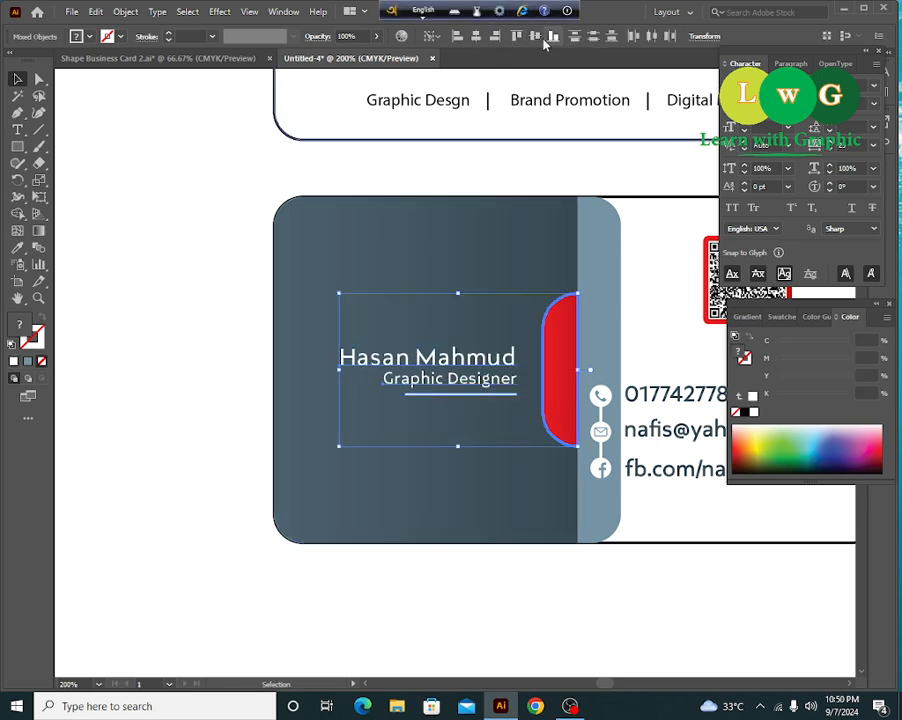
{"action": "left_click", "coordinate": [215, 287]}
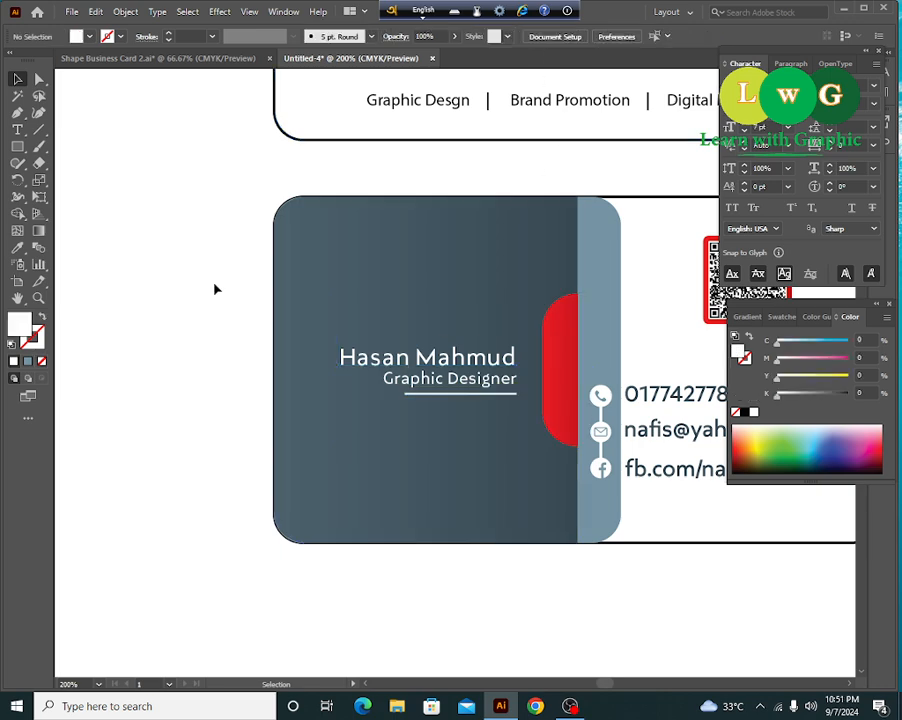
- Set the cardholder's name inside the group to Bold
{"action": "left_click", "coordinate": [405, 368]}
{"action": "double_click", "coordinate": [405, 365]}
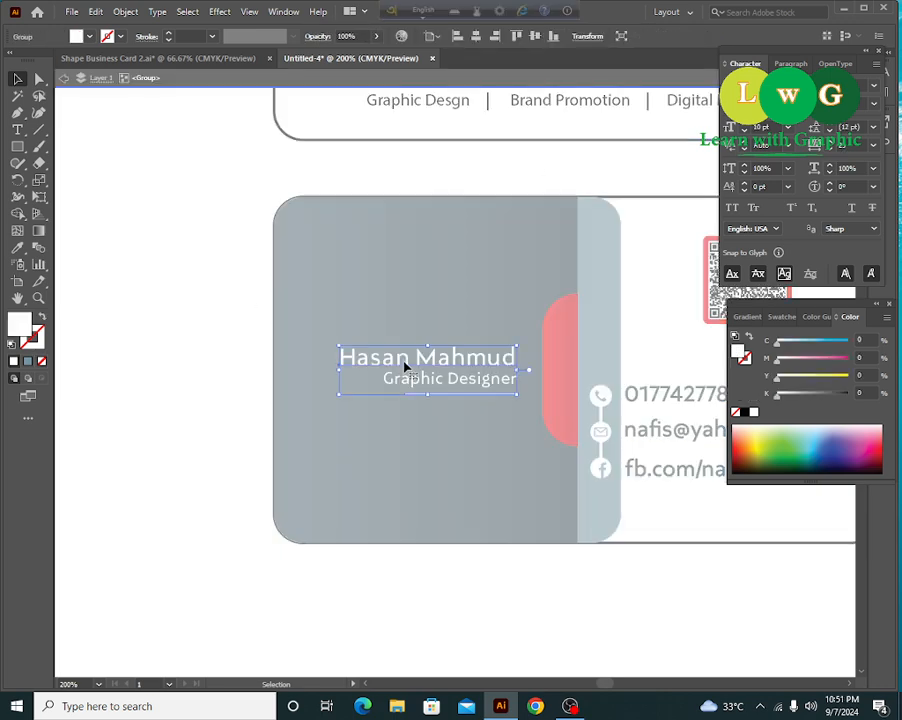
{"action": "left_click", "coordinate": [406, 363]}
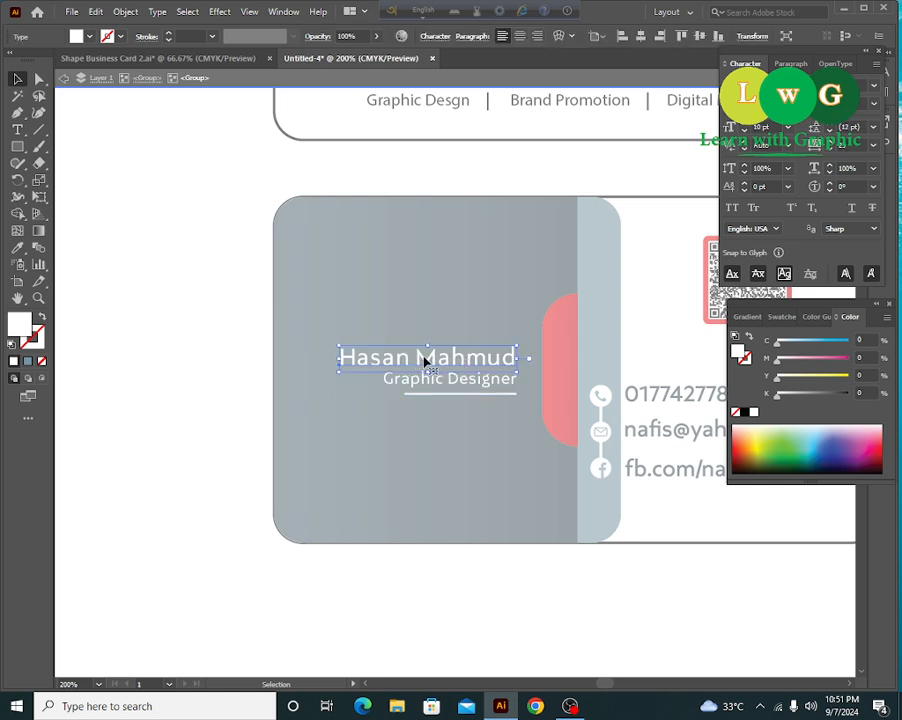
{"action": "double_click", "coordinate": [422, 360]}
{"action": "key", "text": "ctrl+a"}
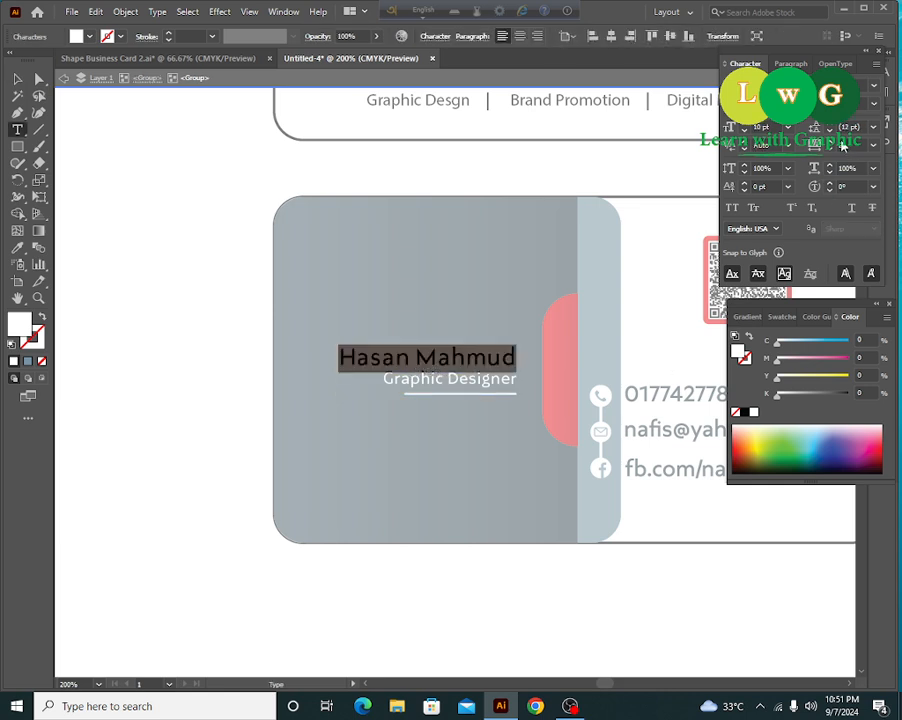
{"action": "left_click", "coordinate": [873, 104]}
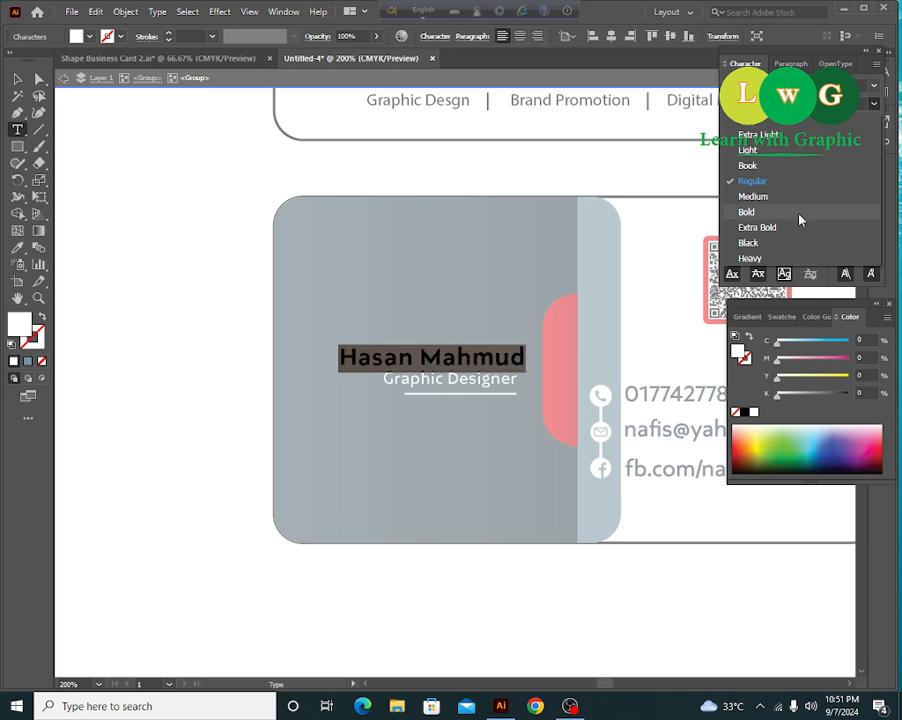
{"action": "left_click", "coordinate": [799, 219]}
{"action": "left_click", "coordinate": [17, 78]}
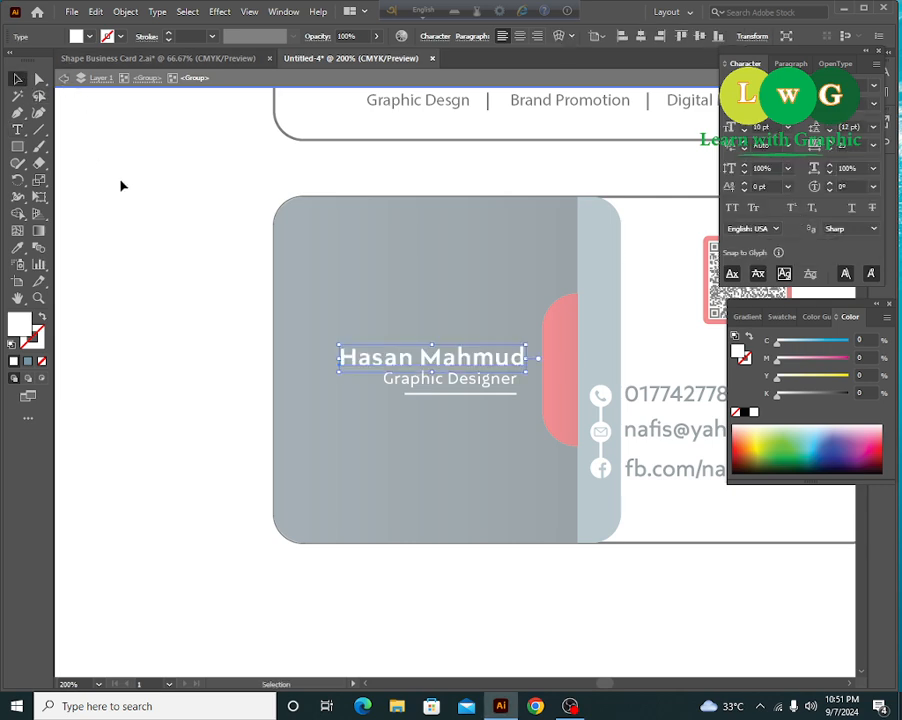
{"action": "left_click", "coordinate": [141, 207]}
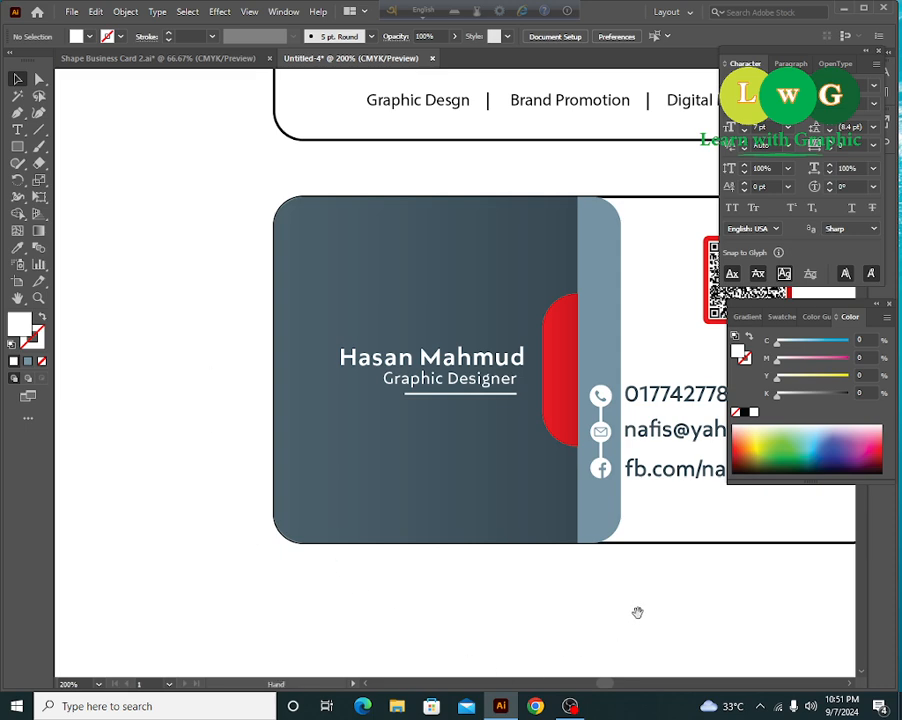
{"action": "left_click_drag", "start_coordinate": [634, 608], "coordinate": [437, 601]}
- Give the back card's white rectangle a light gray fill (8% black) and no outline
{"action": "left_click_drag", "start_coordinate": [527, 601], "coordinate": [492, 595]}
{"action": "key", "text": "ctrl+1"}
{"action": "left_click_drag", "start_coordinate": [527, 503], "coordinate": [488, 450]}
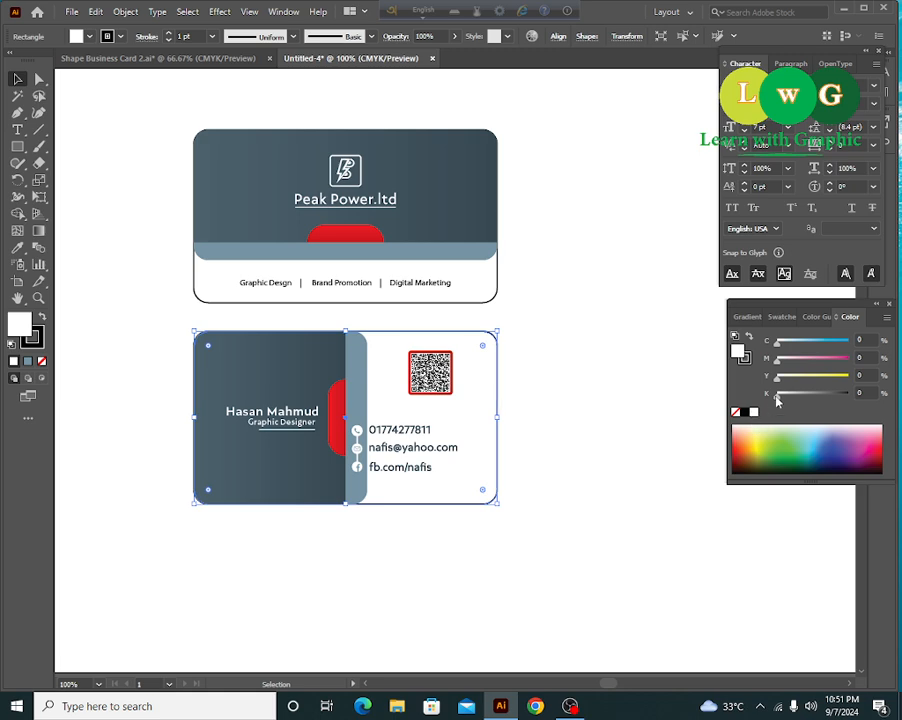
{"action": "left_click_drag", "start_coordinate": [777, 396], "coordinate": [779, 397]}
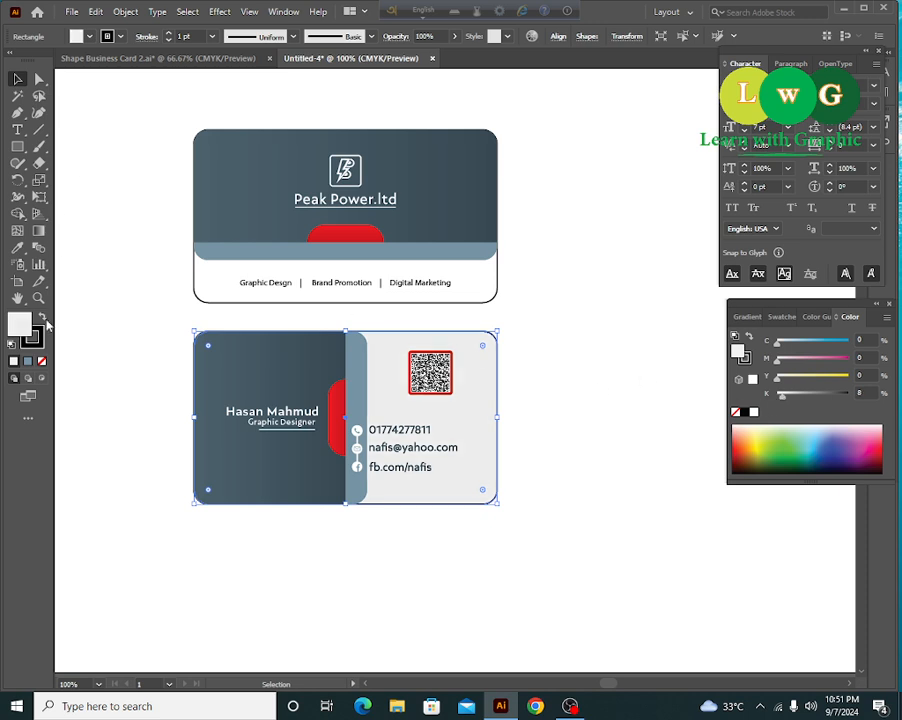
{"action": "left_click", "coordinate": [41, 361]}
{"action": "left_click", "coordinate": [552, 320]}
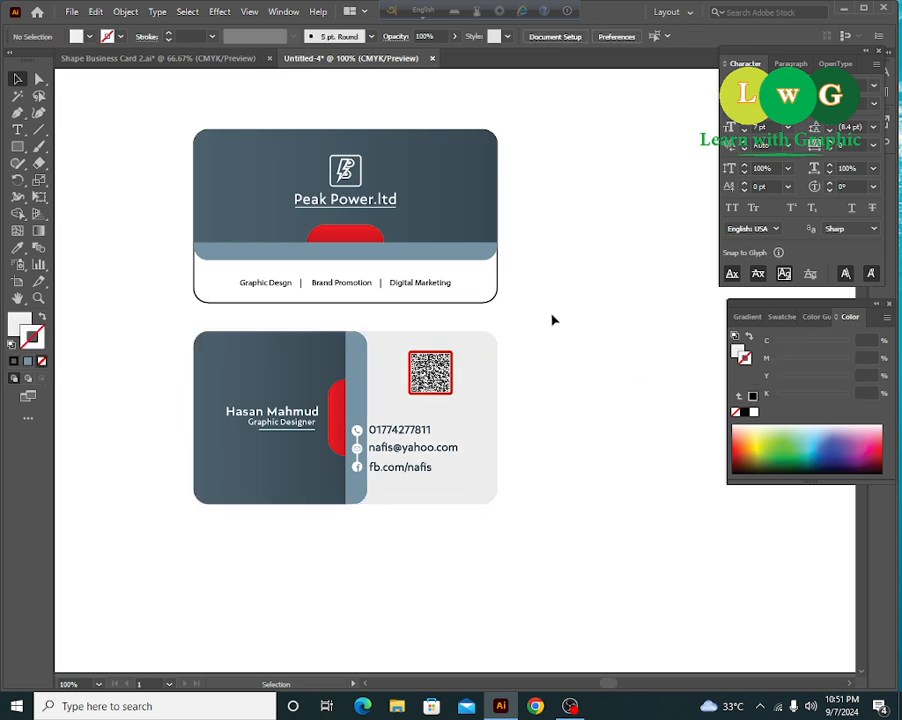
- Copy the back card's light gray fill onto the front card's rectangle with the Eyedropper
{"action": "left_click_drag", "start_coordinate": [552, 320], "coordinate": [490, 294]}
{"action": "left_click", "coordinate": [17, 247]}
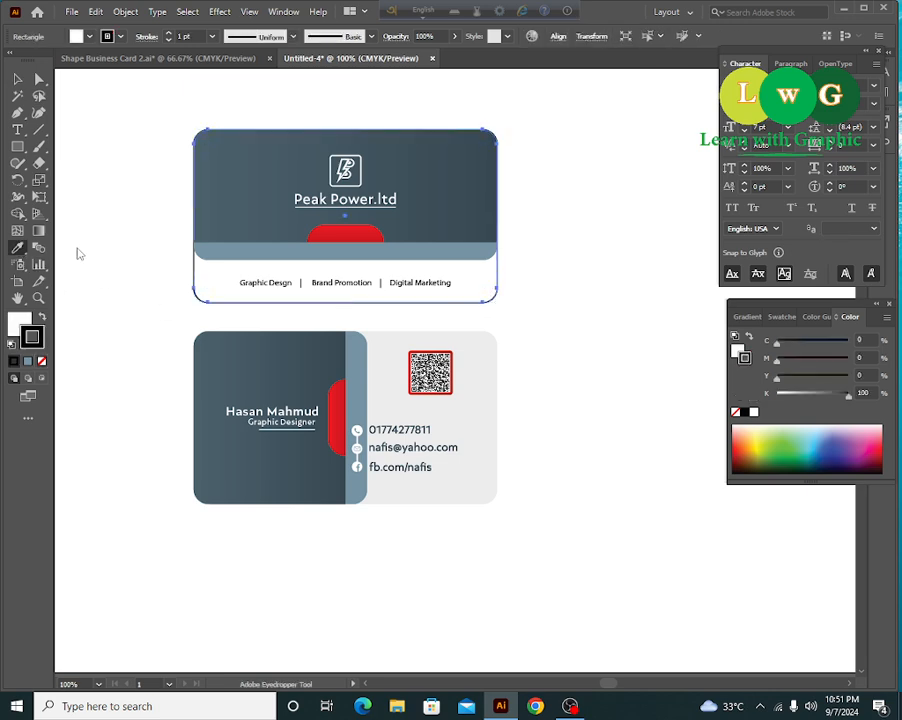
{"action": "left_click", "coordinate": [483, 364]}
{"action": "key", "text": "v"}
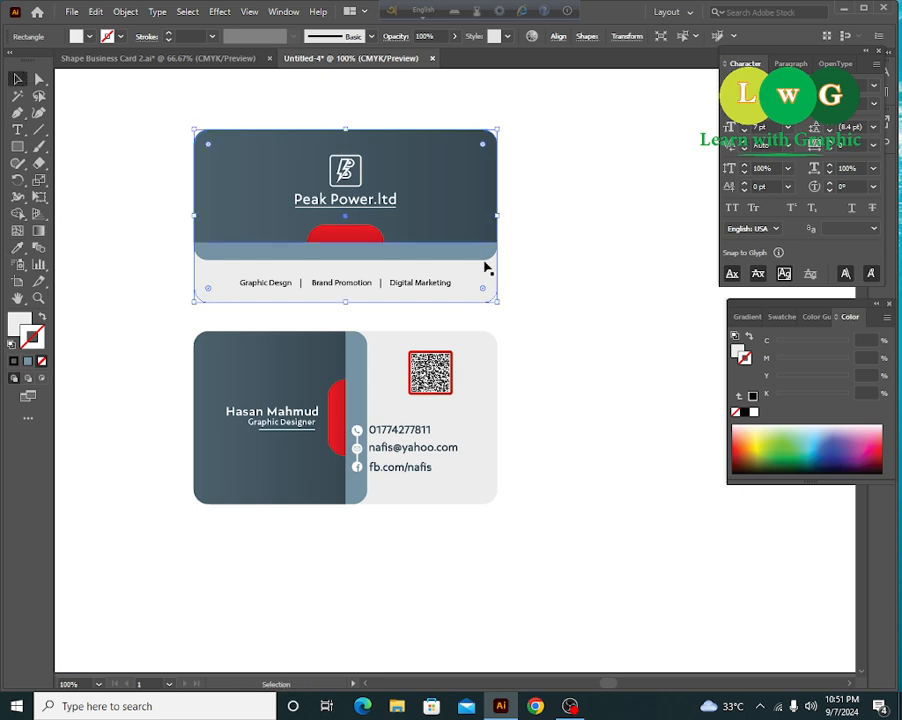
{"action": "left_click", "coordinate": [606, 306]}
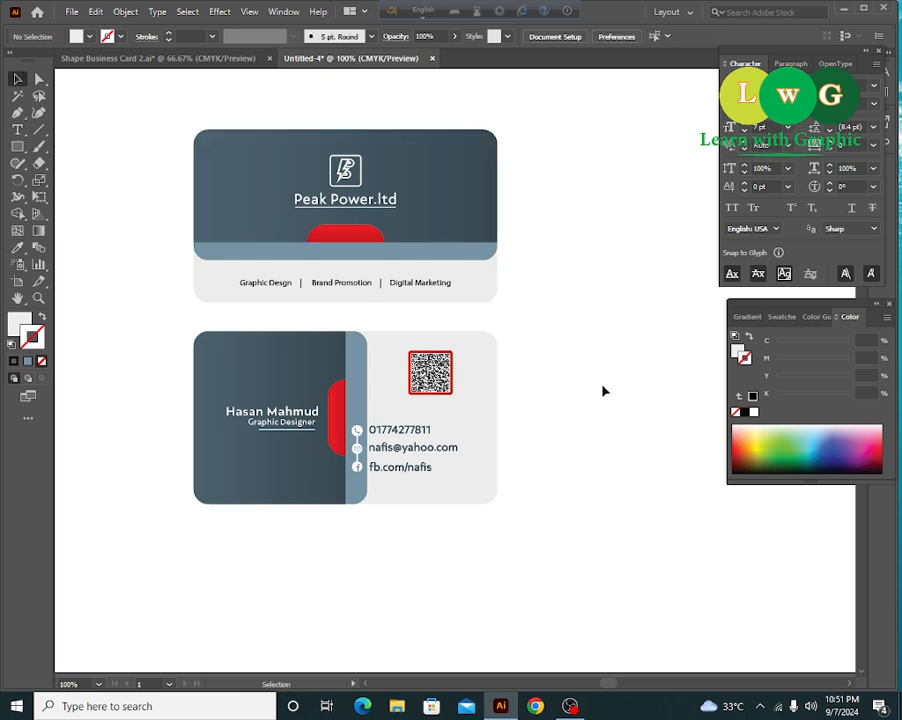
{"action": "left_click_drag", "start_coordinate": [604, 391], "coordinate": [616, 414]}
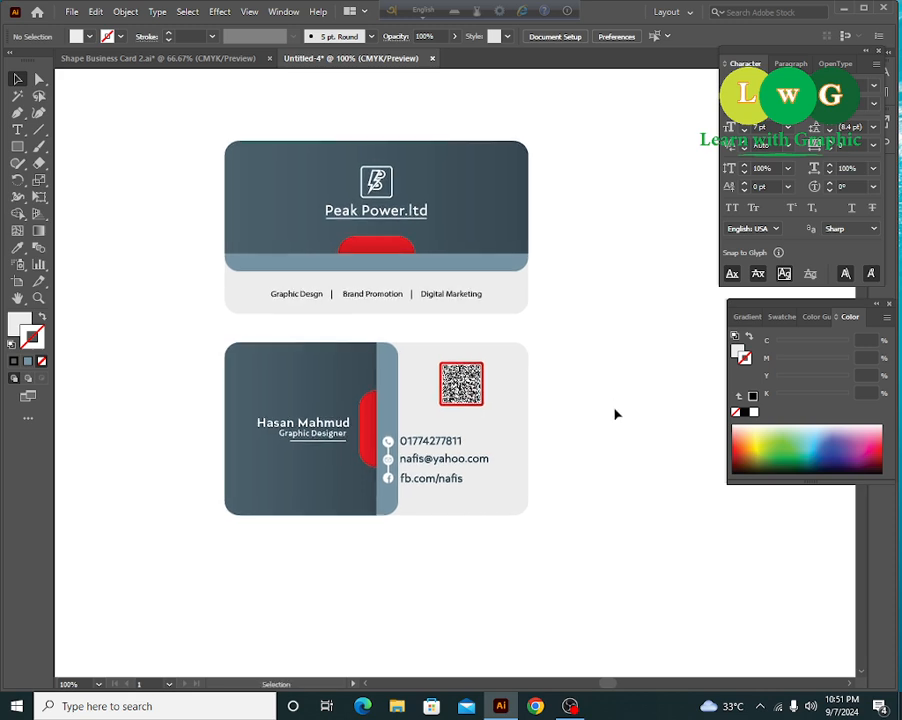